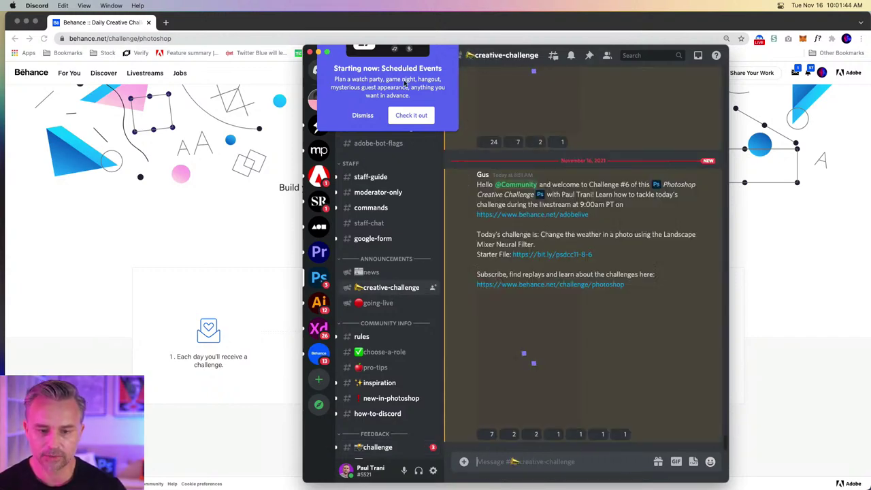
Dismiss the Scheduled Events notice and open the challenge channel in the Feedback section of the Adobe Photoshop server
left_click(363, 115)
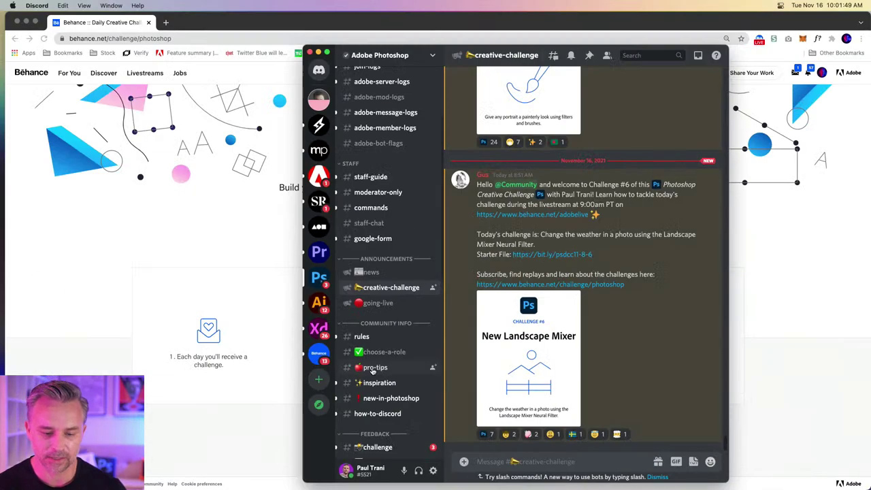
scroll(125, 381, "down", 5)
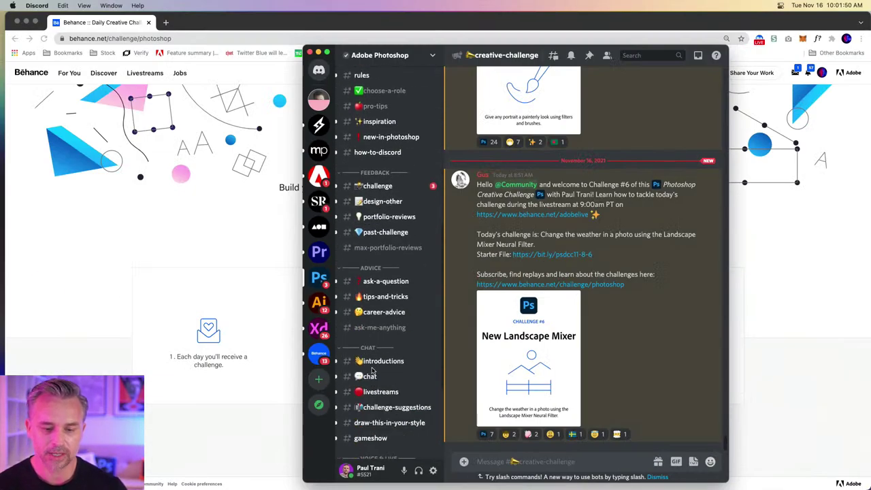
scroll(372, 370, "down", 1)
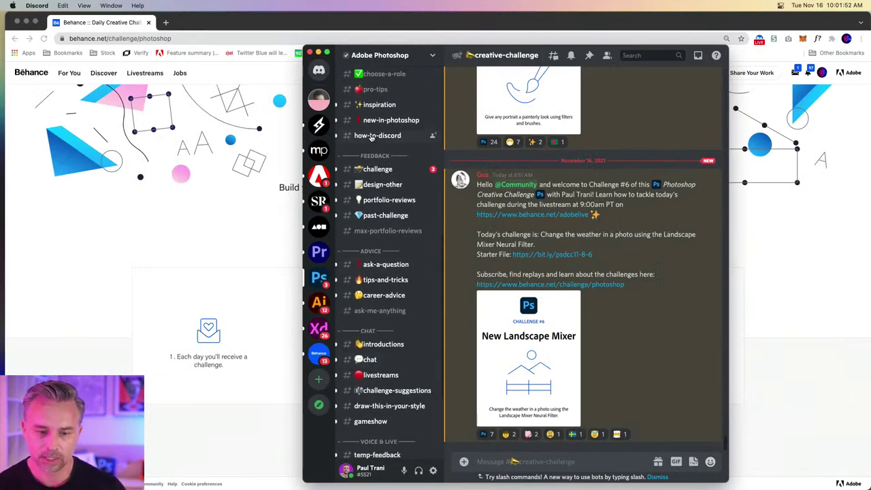
left_click(374, 168)
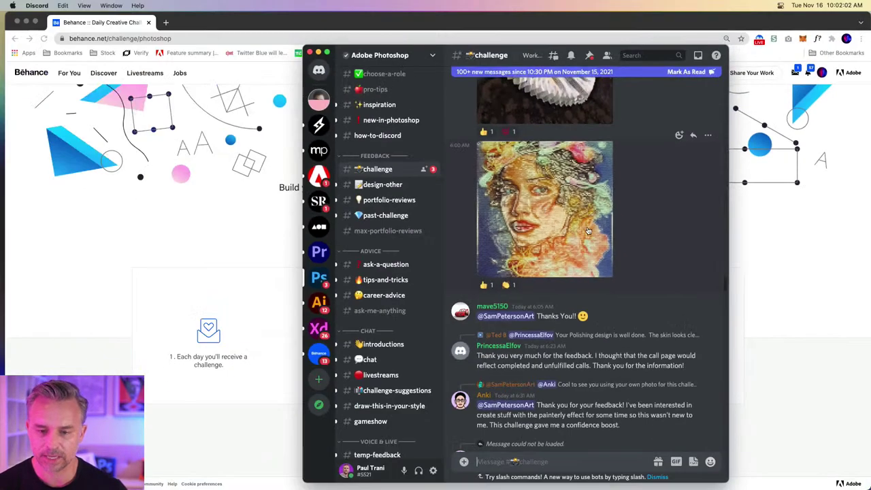
Browse the Challenge #5 portrait painting submissions posted in the challenge channel
scroll(582, 245, "up", 10)
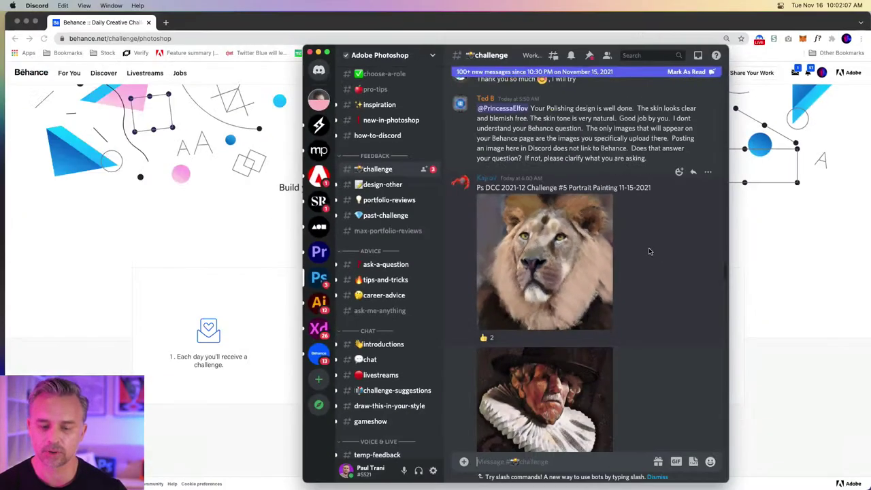
scroll(617, 254, "down", 4)
scroll(597, 261, "up", 2)
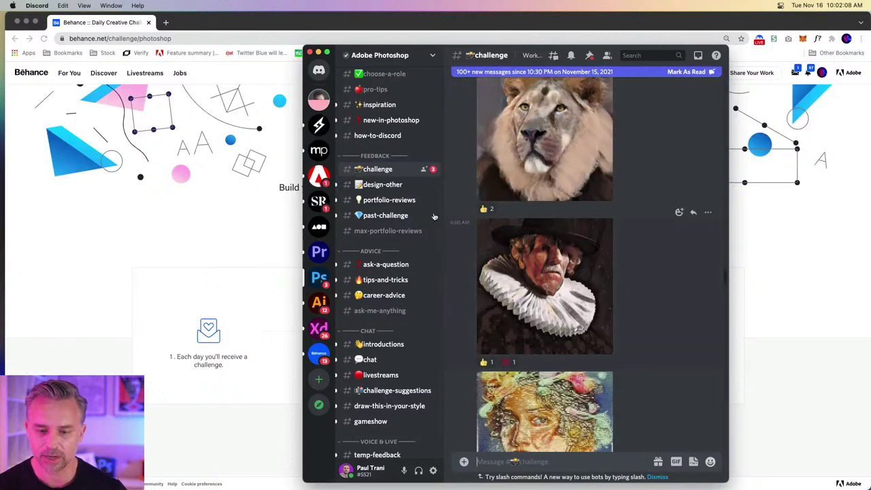
scroll(484, 218, "down", 4)
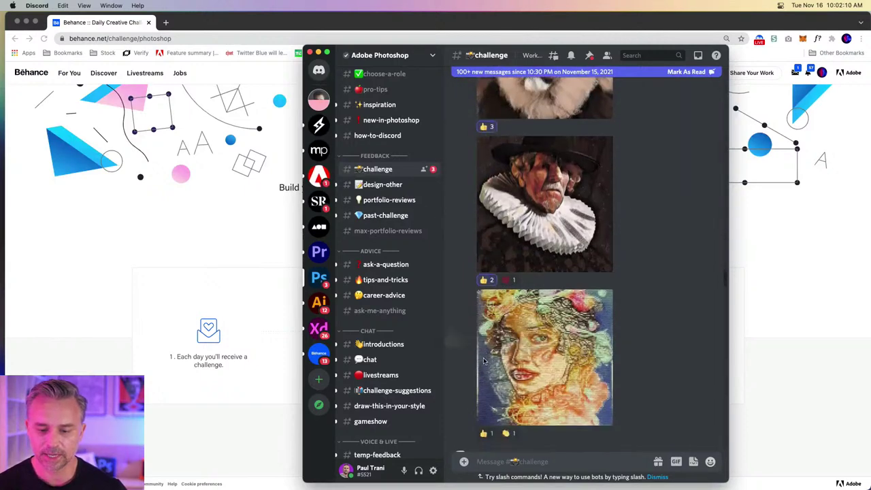
scroll(542, 292, "down", 8)
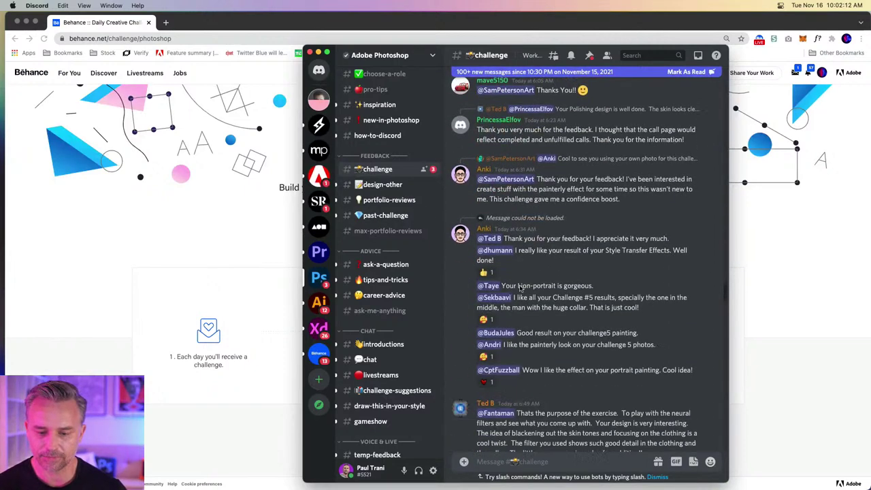
scroll(542, 293, "up", 8)
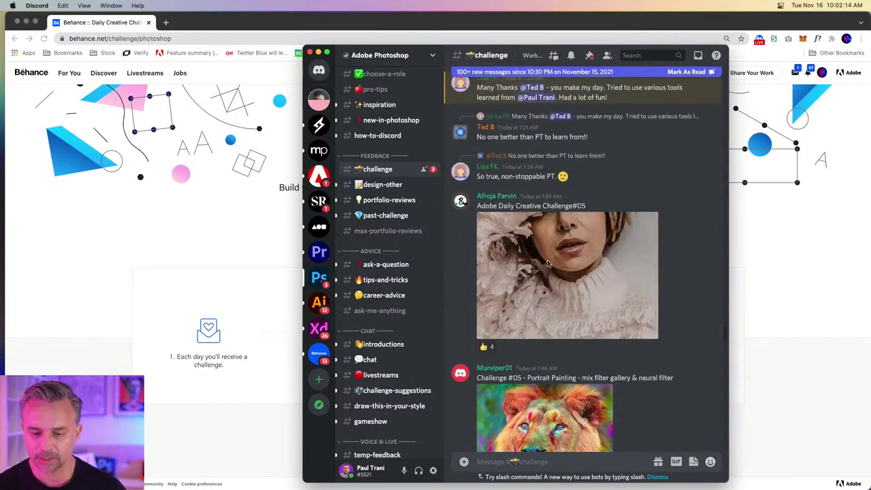
View the Challenge #05 sweater portrait and the Day 5 Portrait Painting submission enlarged, closing each one
left_click(552, 264)
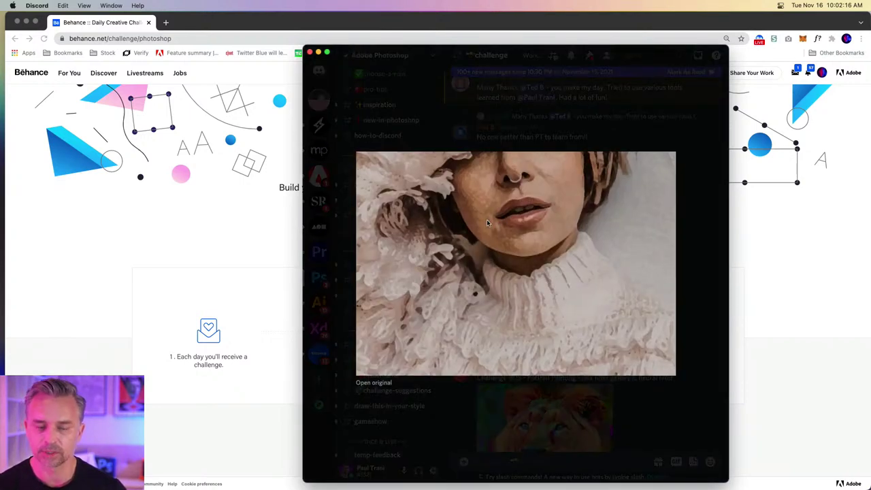
left_click(576, 92)
scroll(588, 158, "down", 4)
scroll(588, 158, "down", 15)
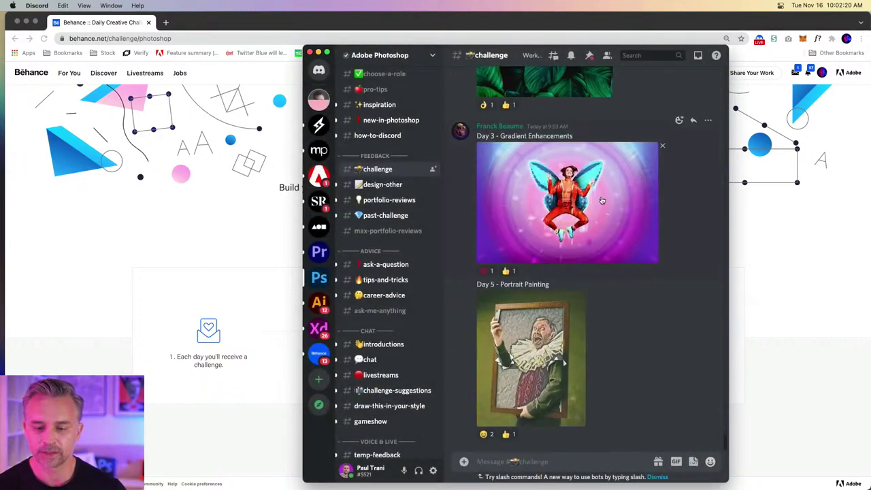
left_click(537, 368)
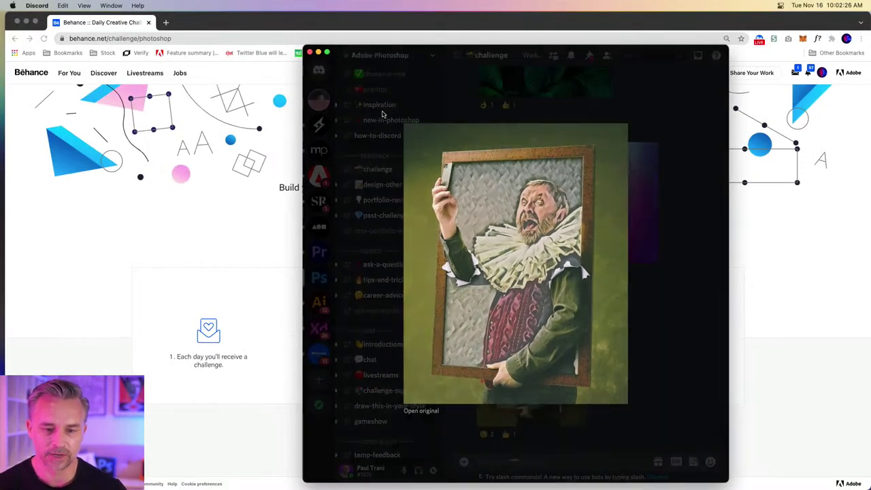
left_click(319, 56)
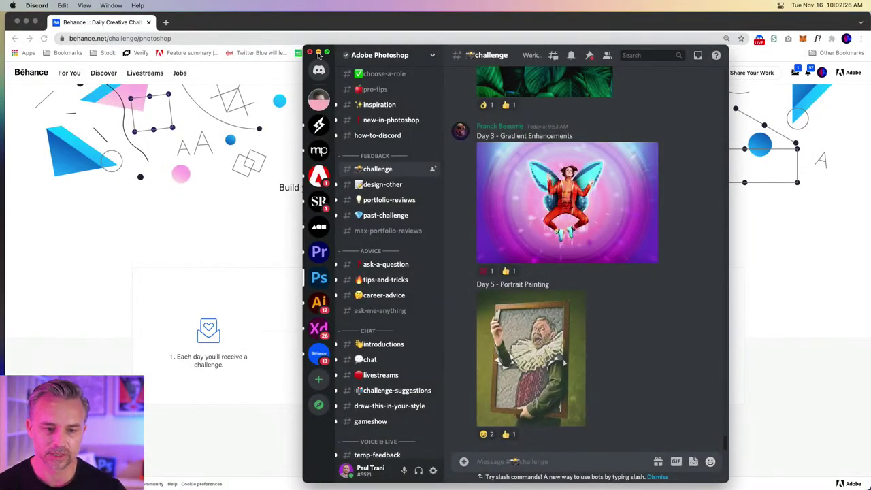
Minimize Discord and open the starter files of the November 16 New Landscape Mixer challenge on the Behance page
left_click(318, 53)
scroll(102, 265, "down", 5)
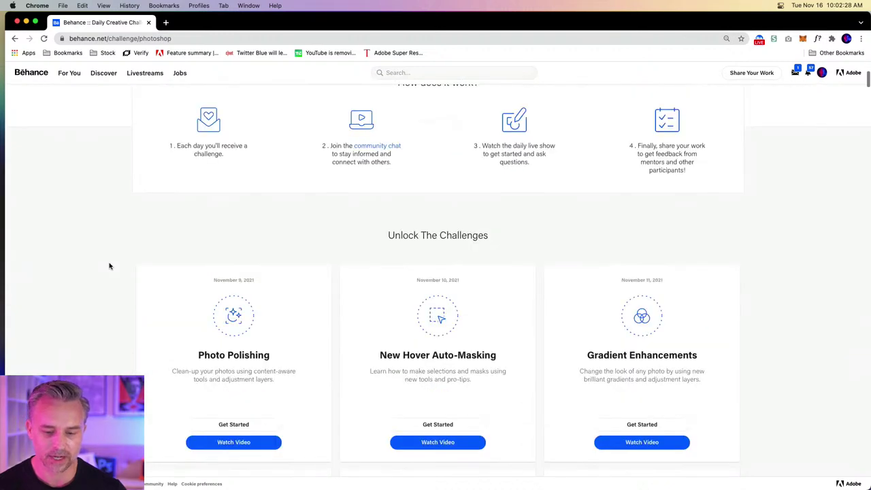
scroll(109, 265, "down", 6)
scroll(463, 187, "up", 1)
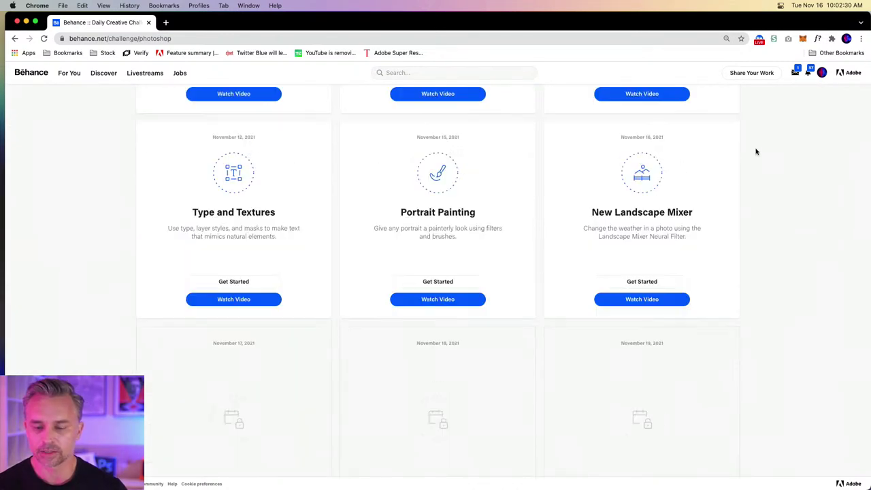
left_click(642, 282)
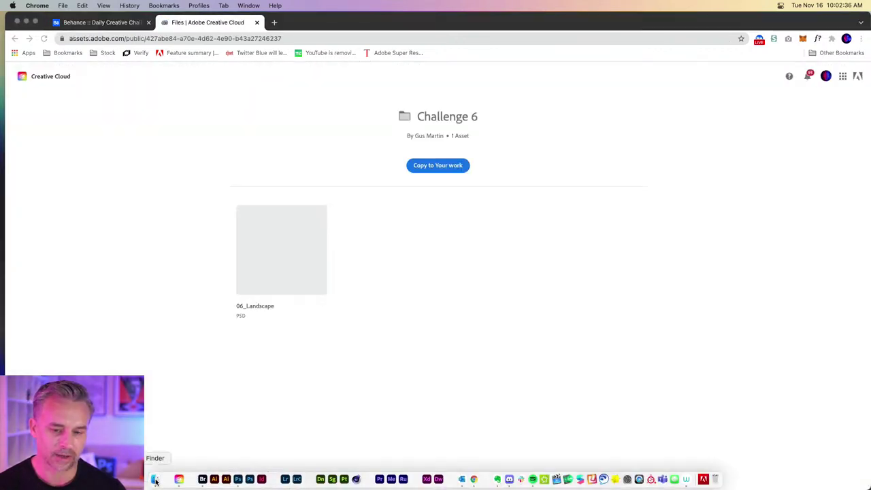
Open 06_Landscape.psd from the PsDCC folder on the Desktop in Photoshop
left_click(156, 478)
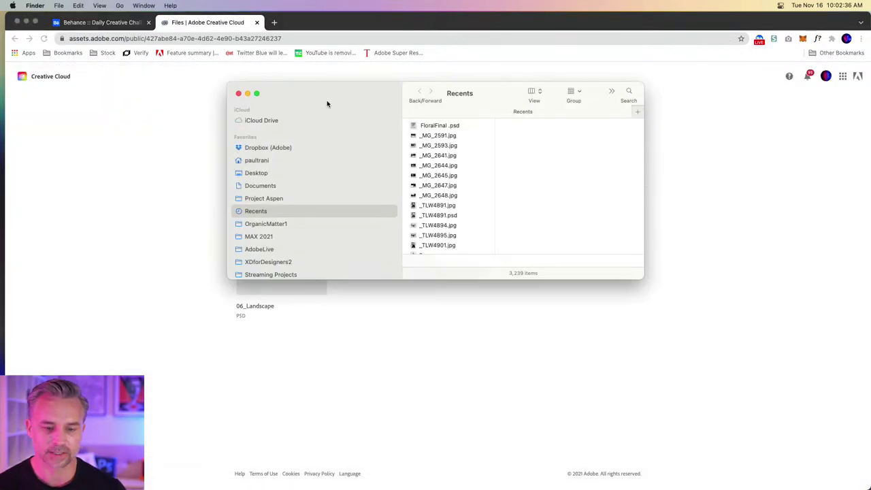
left_click(246, 173)
left_click(447, 155)
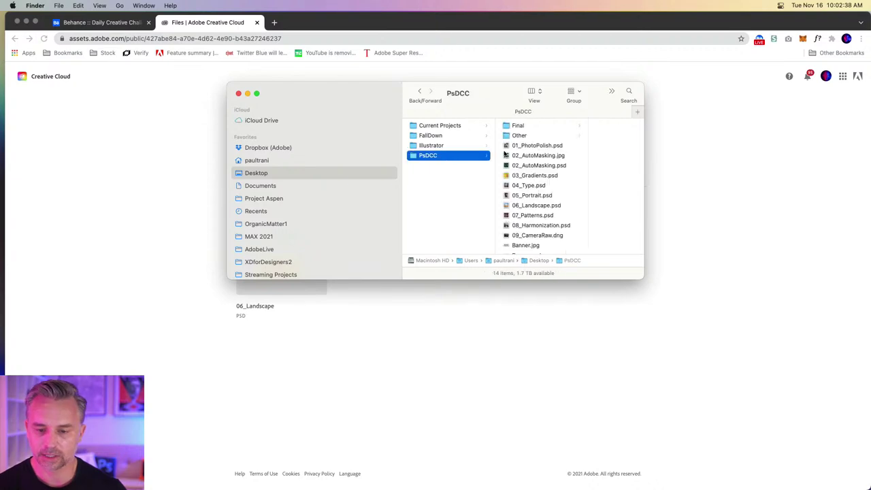
double_click(537, 205)
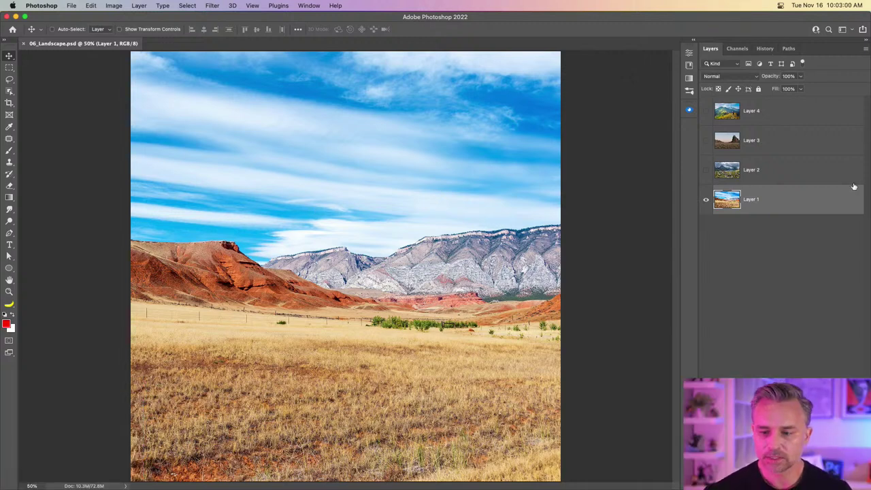
Preview Layers 2, 3 and 4 by showing them one after another, and hide them again so only Layer 1 shows
left_click(706, 171)
left_click(706, 141)
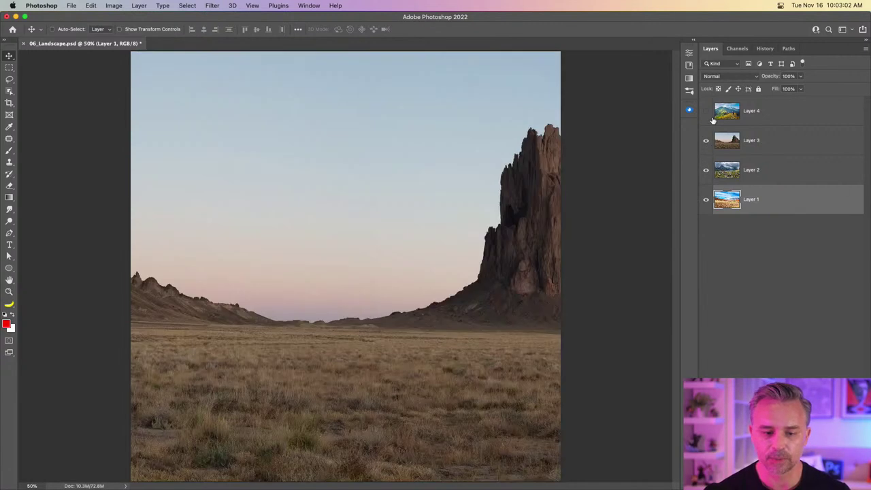
left_click(707, 111)
left_click(705, 111)
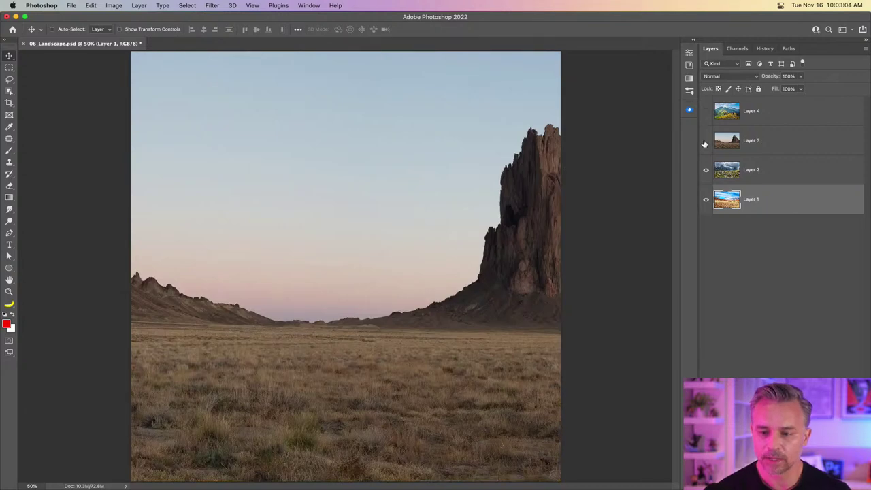
left_click(706, 141)
left_click(706, 171)
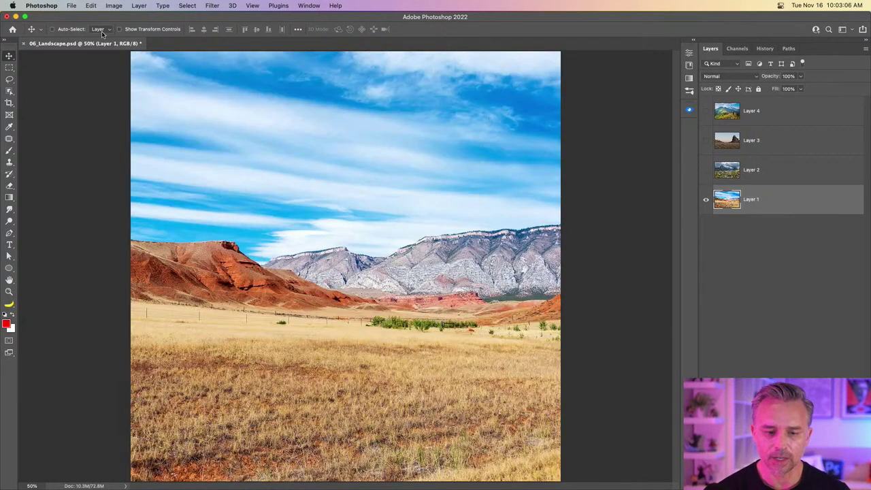
Convert Layer 1 to a smart object
left_click(211, 5)
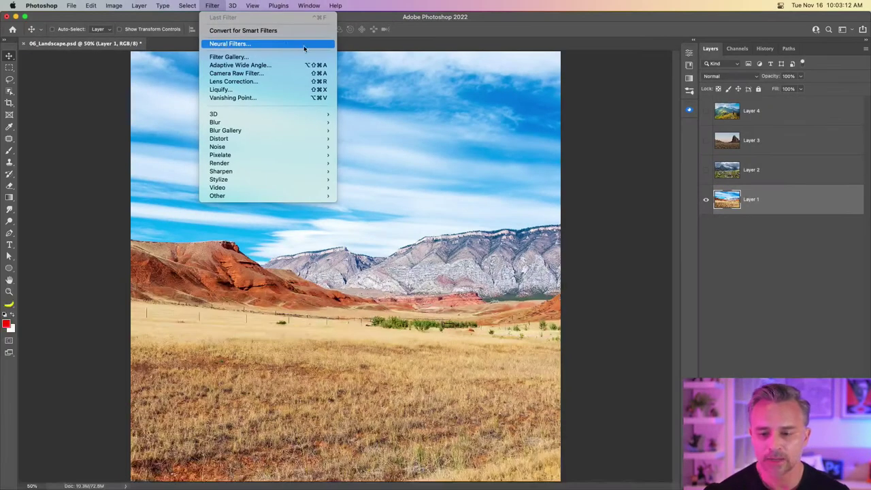
left_click(868, 197)
right_click(776, 203)
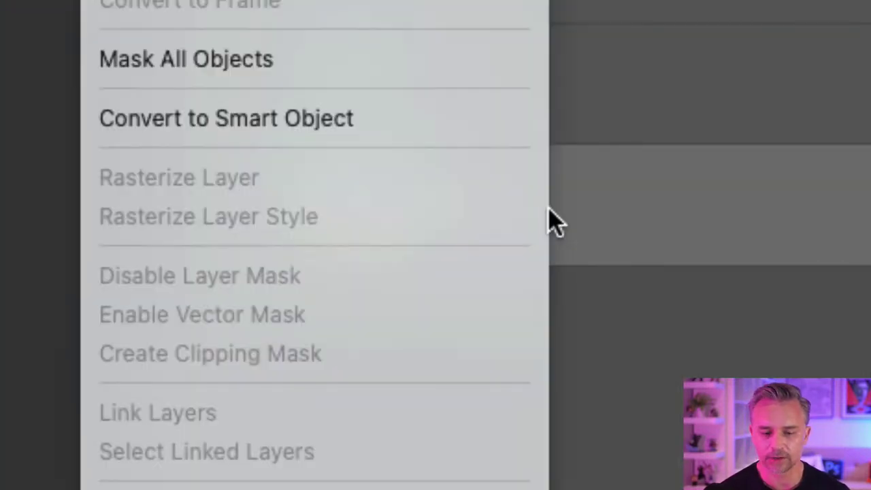
left_click(433, 121)
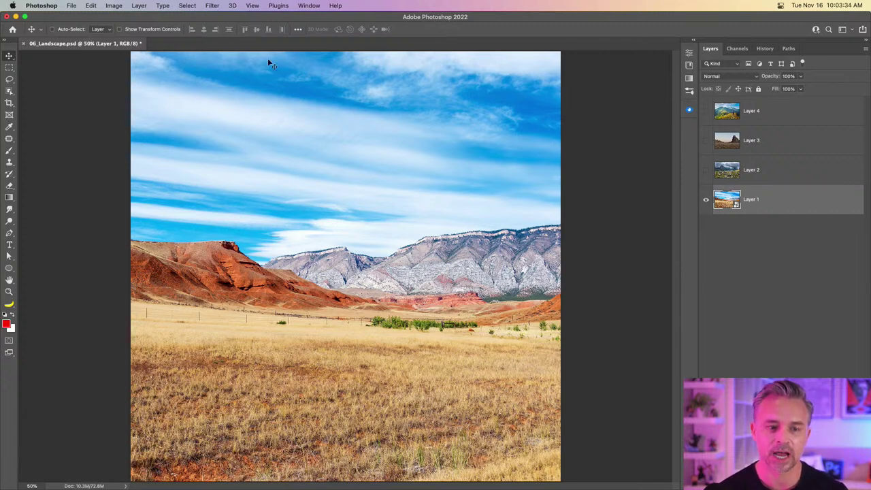
Enable the Landscape Mixer neural filter on Layer 1 with its output set to Smart filter
left_click(279, 6)
mouse_move(211, 5)
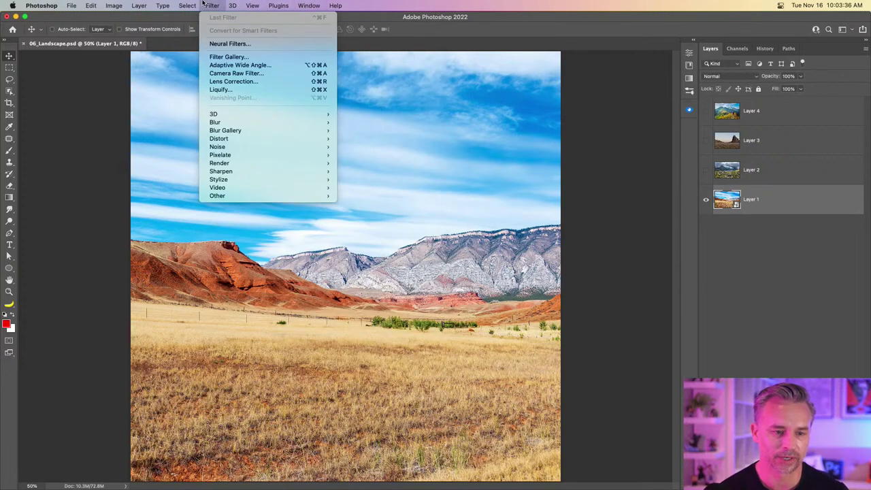
left_click(229, 44)
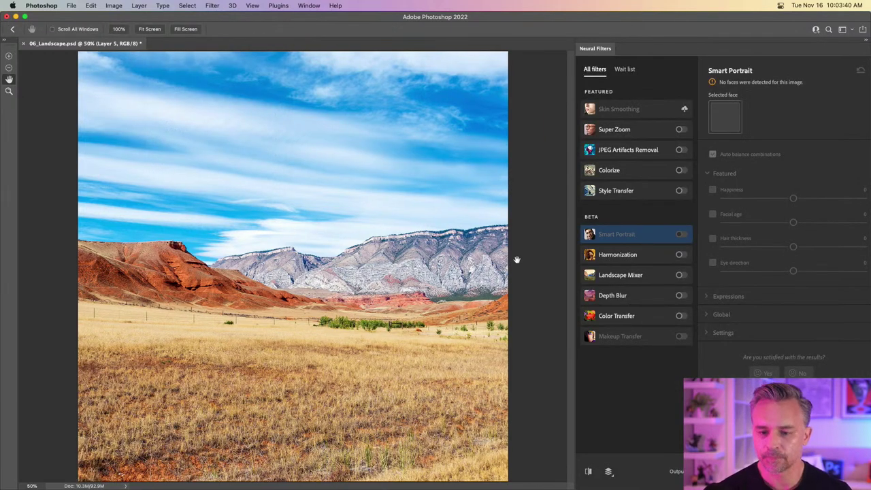
left_click(679, 275)
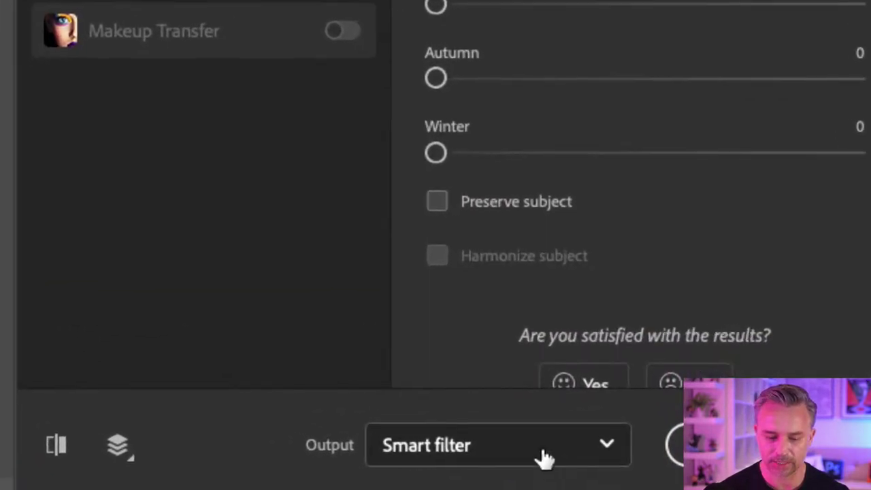
left_click(749, 474)
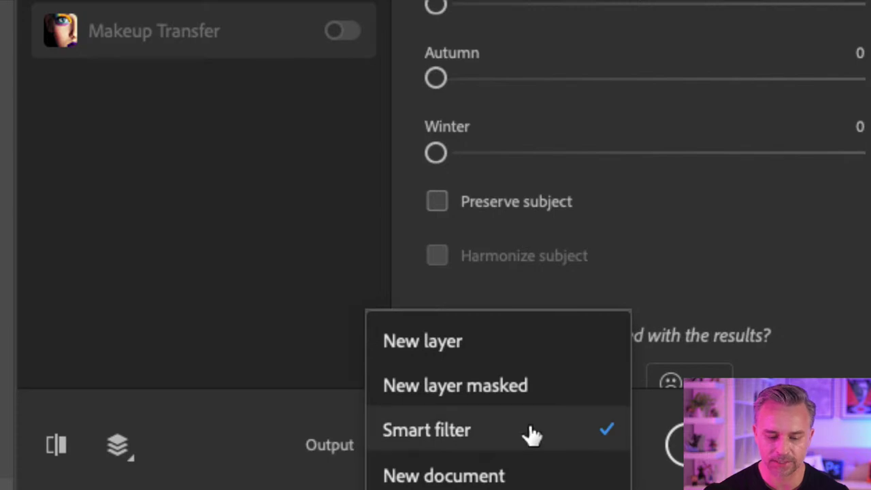
left_click(572, 429)
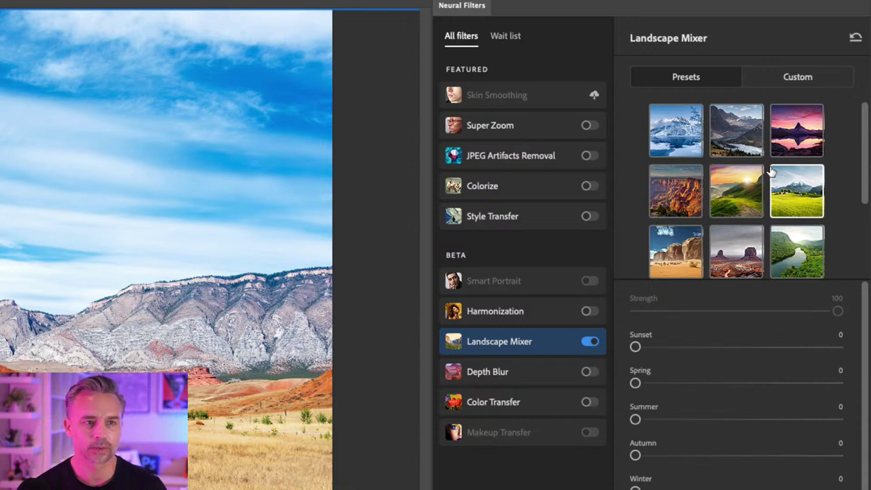
Try the snowy mountain preset in Landscape Mixer at strength 52, and reset the filter's settings
left_click(684, 130)
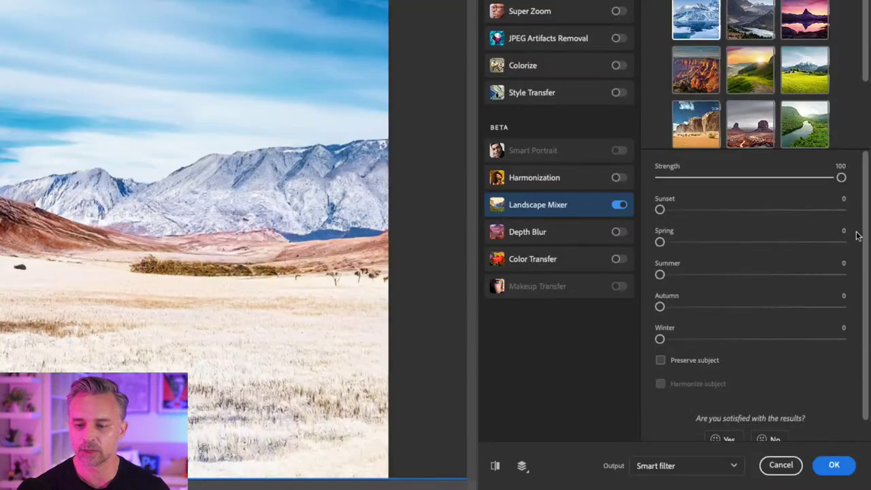
left_click_drag(842, 177, 754, 179)
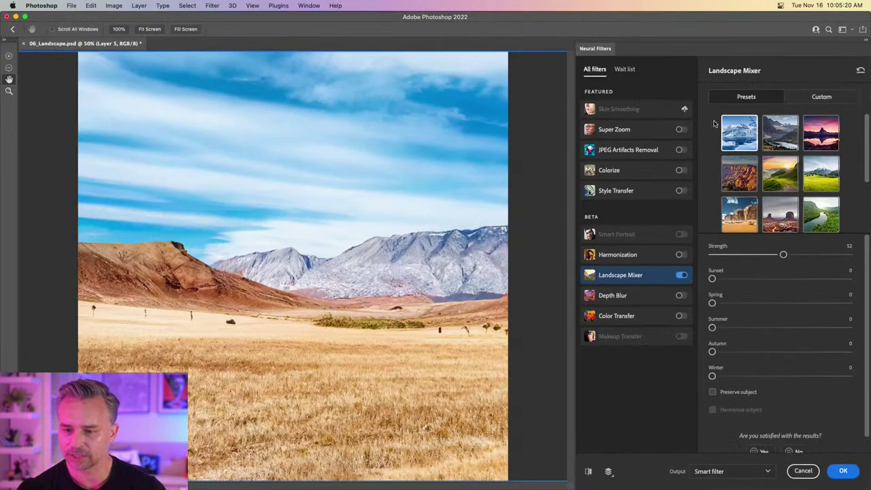
left_click(860, 70)
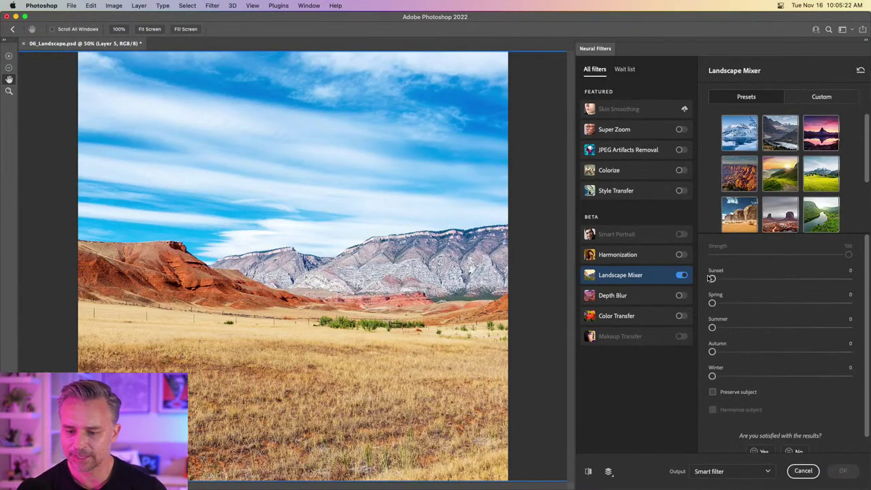
Set the Landscape Mixer's Sunset and Autumn values to 100 each
left_click_drag(712, 279, 869, 280)
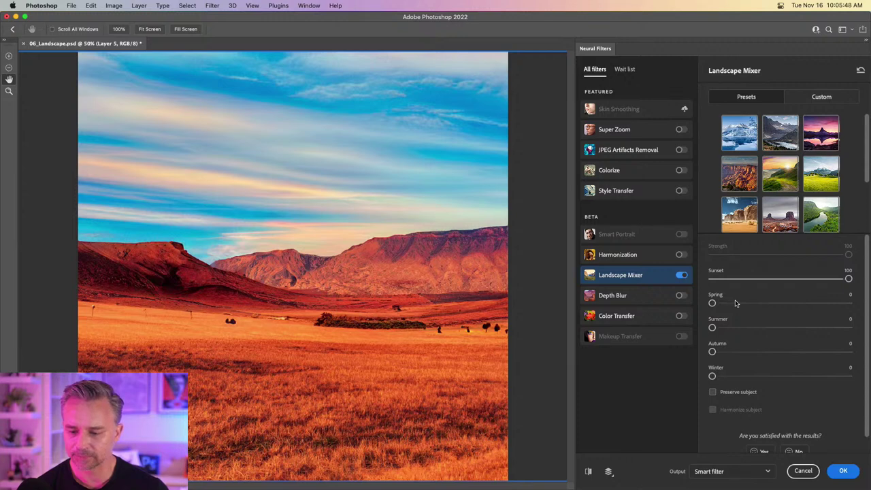
left_click_drag(713, 352, 870, 356)
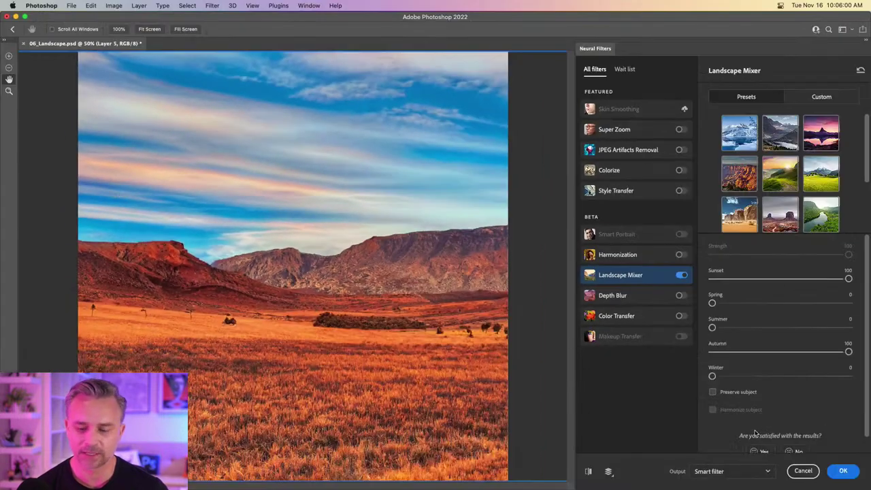
Apply the Landscape Mixer settings to Layer 1 as a smart filter
left_click(844, 471)
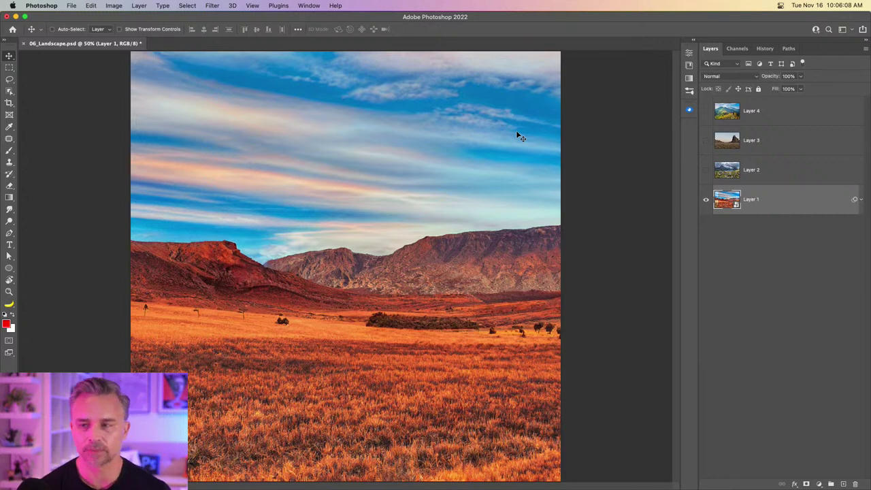
Show Layer 3 and shift its photo to the left so more of the rock formation is in frame
left_click(706, 140)
left_click(721, 142)
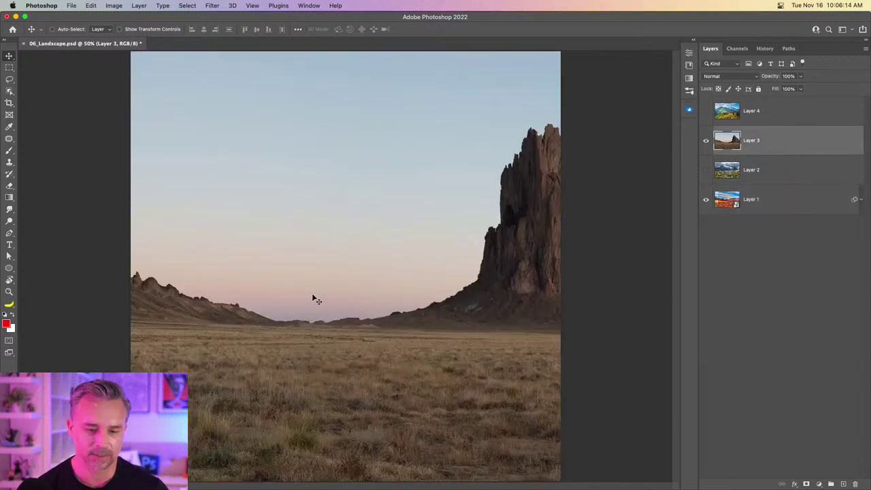
left_click_drag(397, 300, 375, 309)
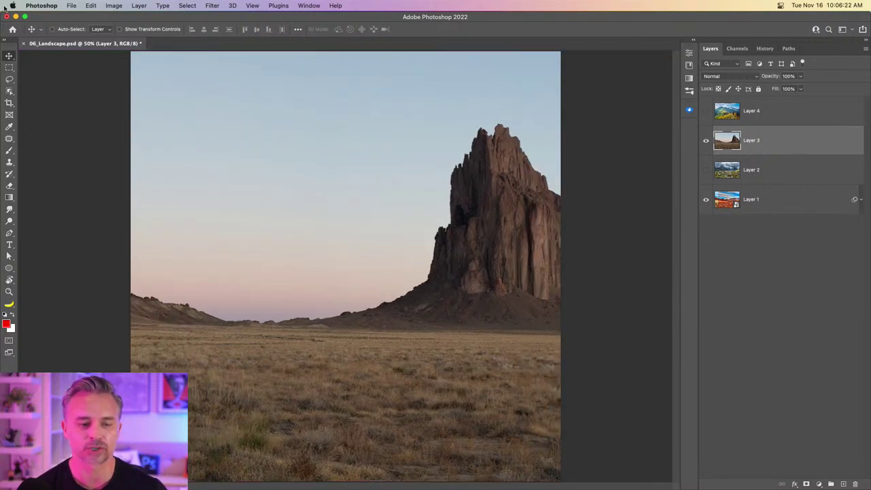
Replace Layer 3's sky with the pink and orange sky from the Spectacular group, output to New Layers
left_click(89, 5)
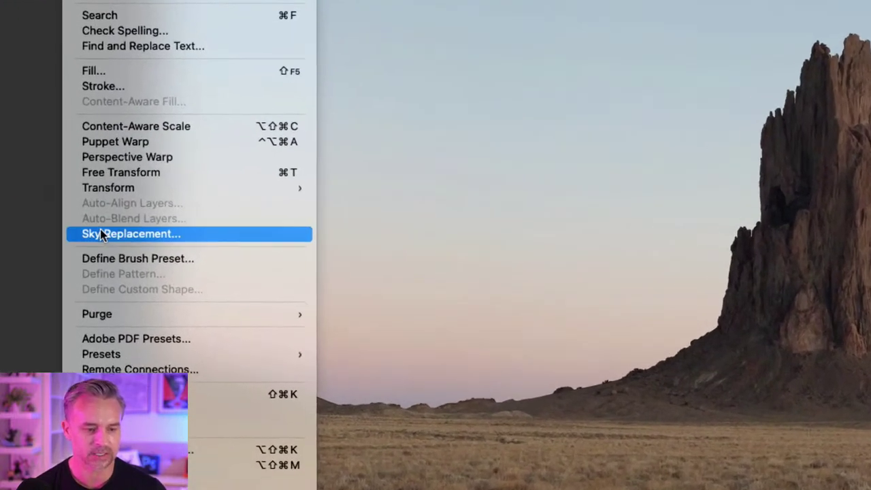
left_click(100, 232)
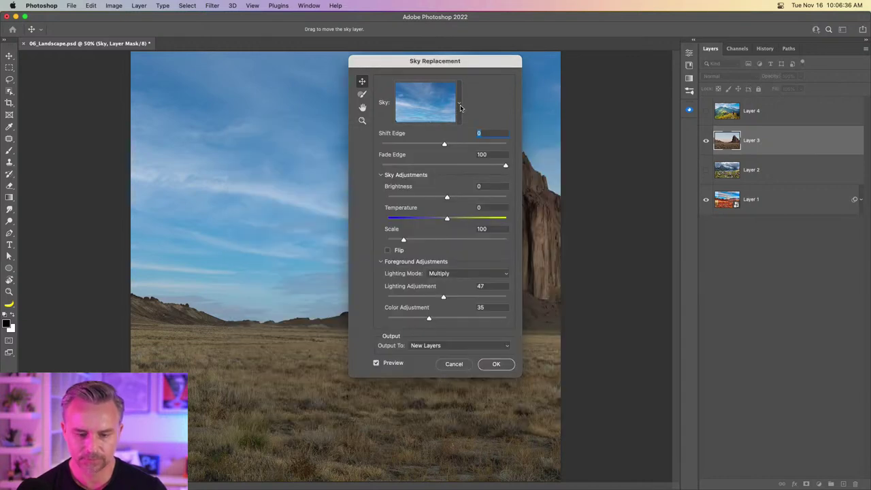
left_click(459, 106)
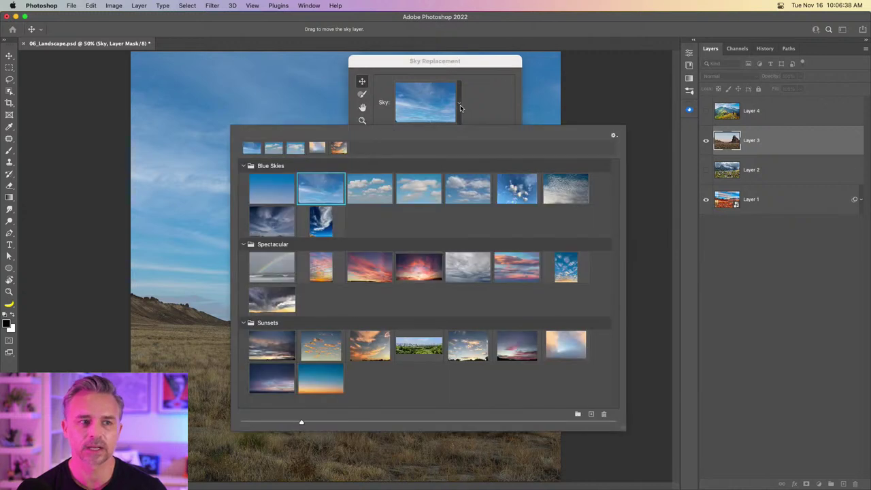
left_click(370, 254)
left_click(415, 61)
left_click_drag(415, 62, 562, 65)
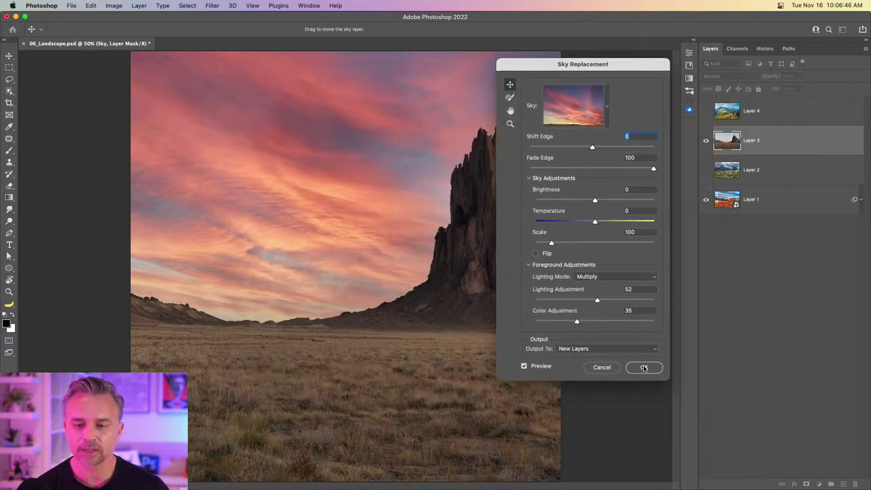
left_click(643, 369)
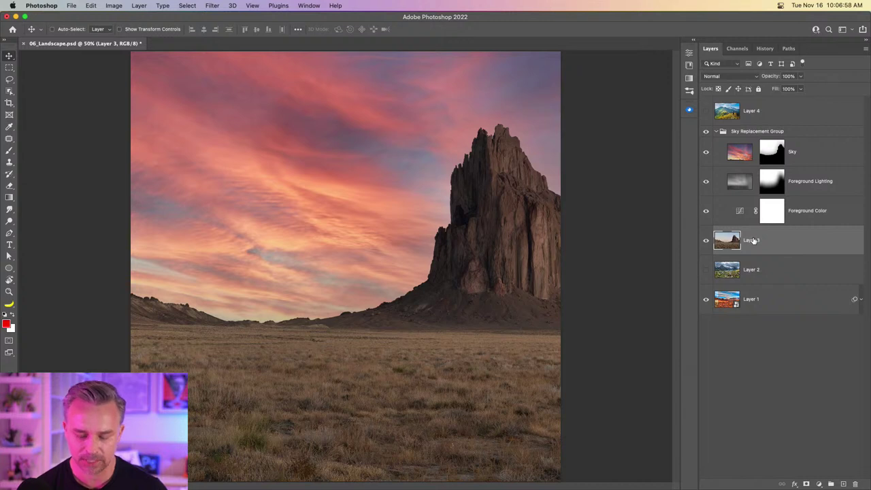
Enable the Landscape Mixer neural filter on Layer 3 and set its Sunset value to 76
left_click(214, 7)
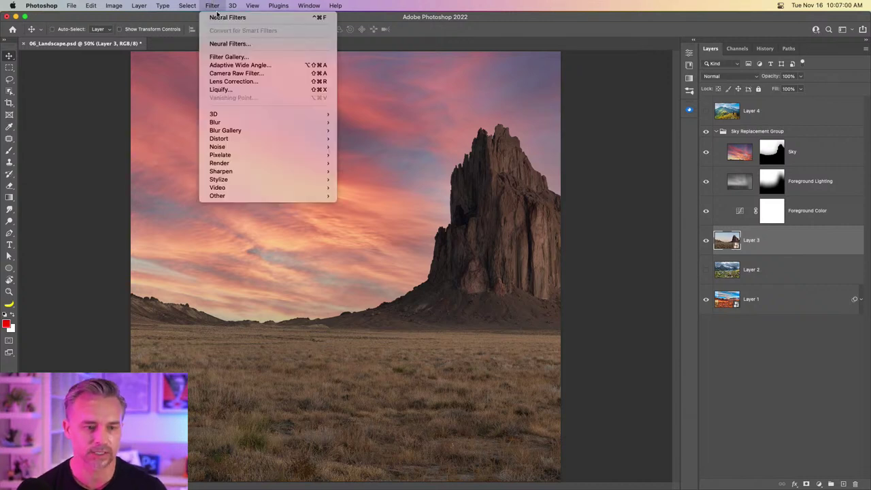
left_click(214, 44)
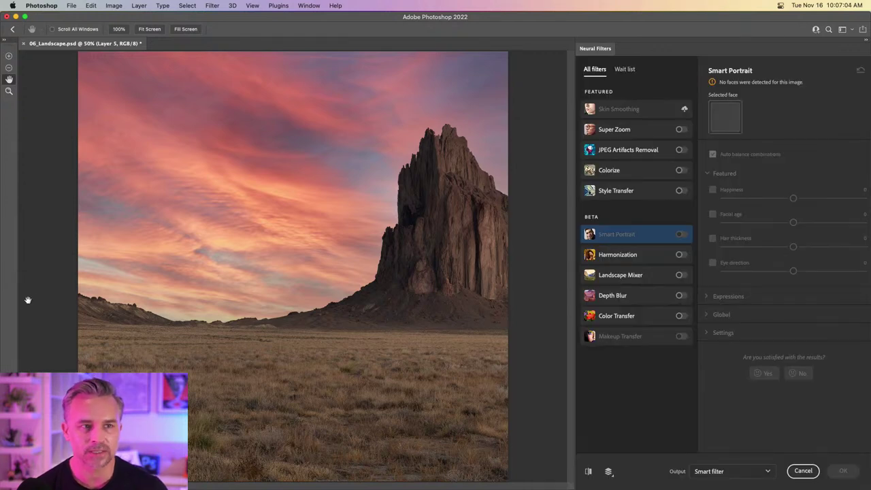
left_click(666, 275)
left_click(680, 275)
left_click_drag(801, 281, 815, 279)
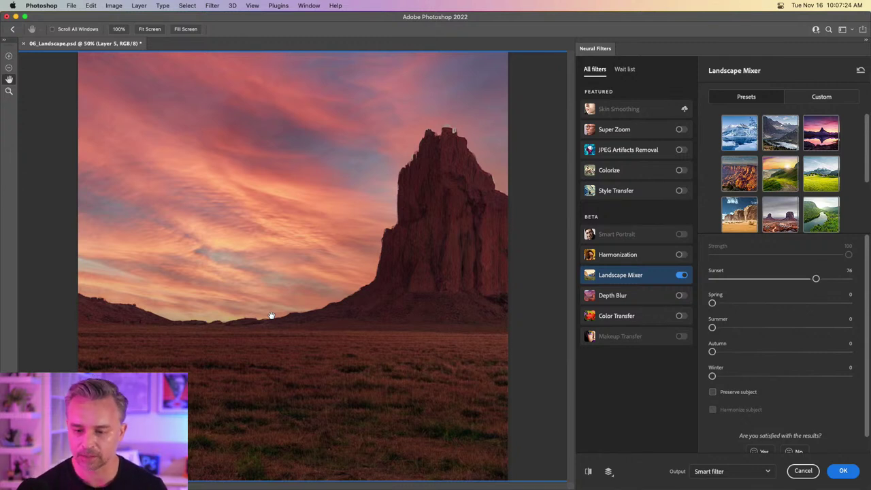
Set the Landscape Mixer's Autumn value to 86 and apply the filter to Layer 3 as a smart filter
left_click(831, 353)
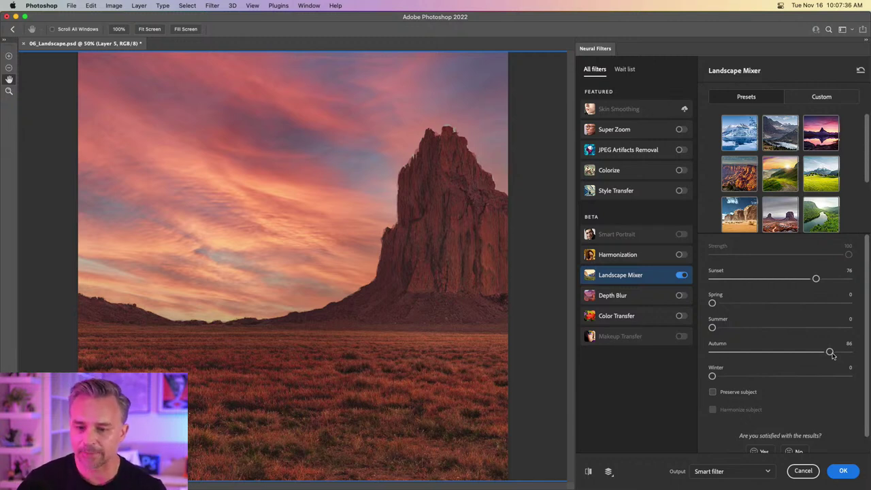
left_click(682, 109)
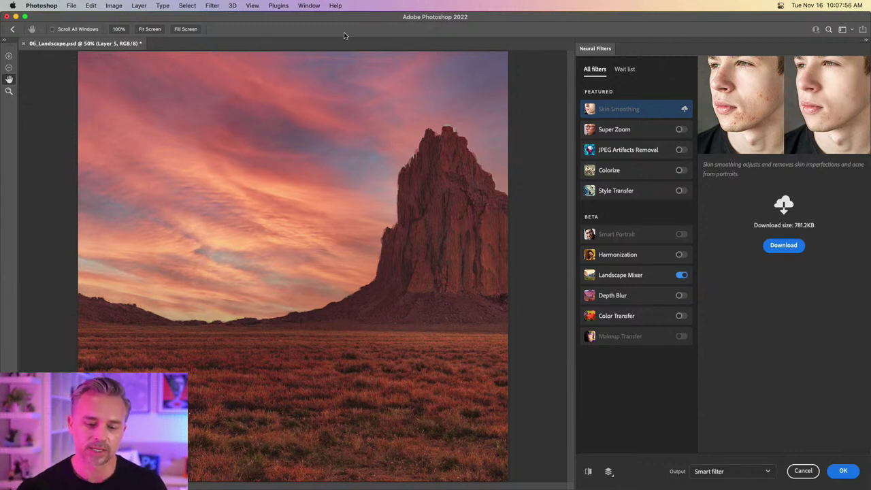
left_click(622, 278)
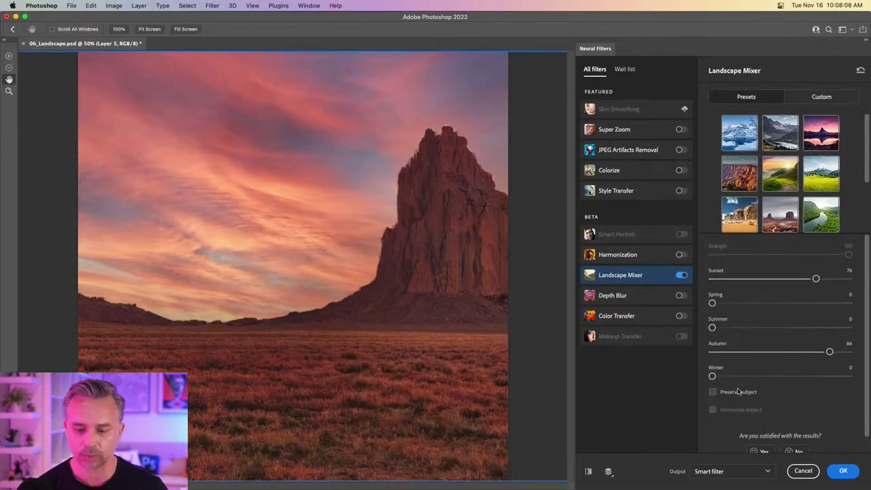
left_click(845, 471)
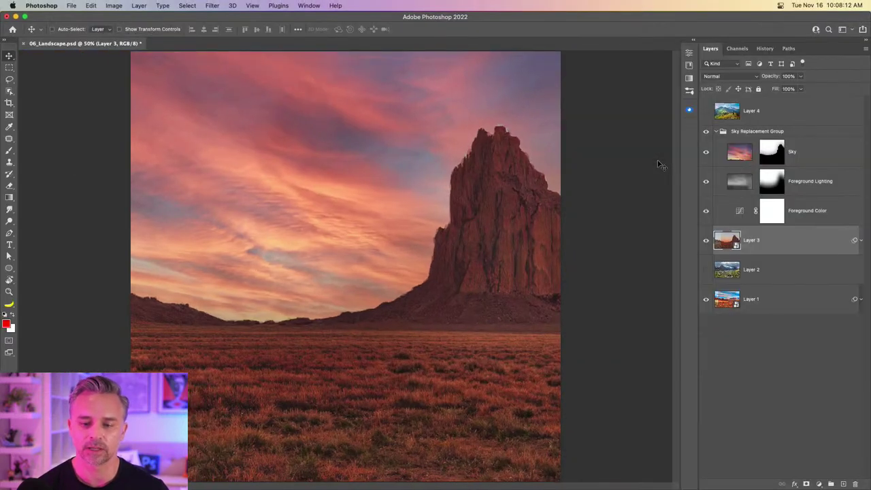
Expand Layer 3's smart filters and toggle Neural Filters off and on to compare the image before and after
left_click(861, 241)
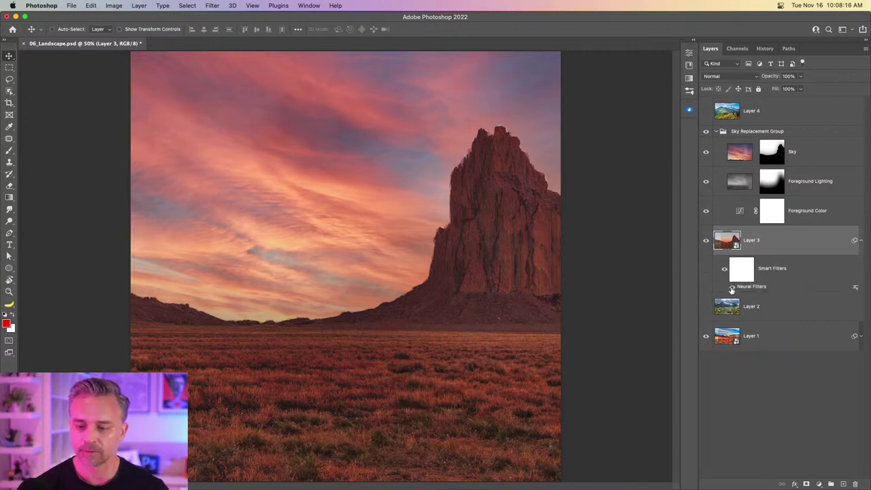
left_click(731, 288)
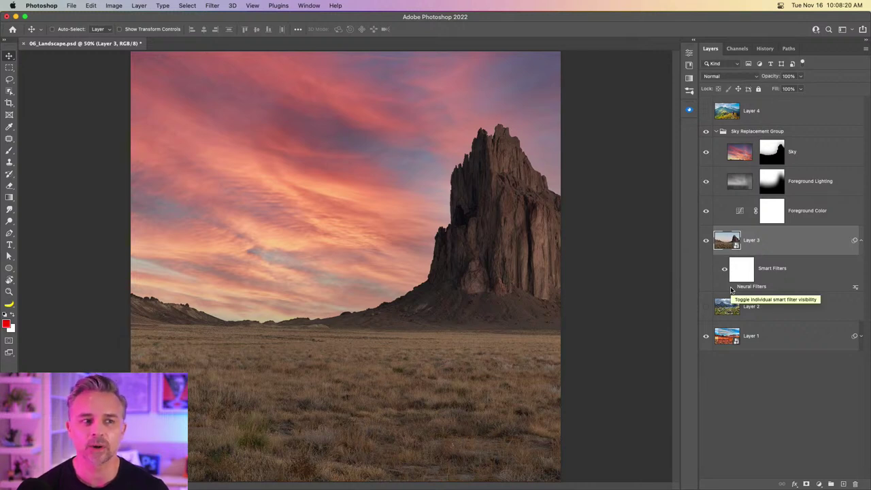
left_click(732, 288)
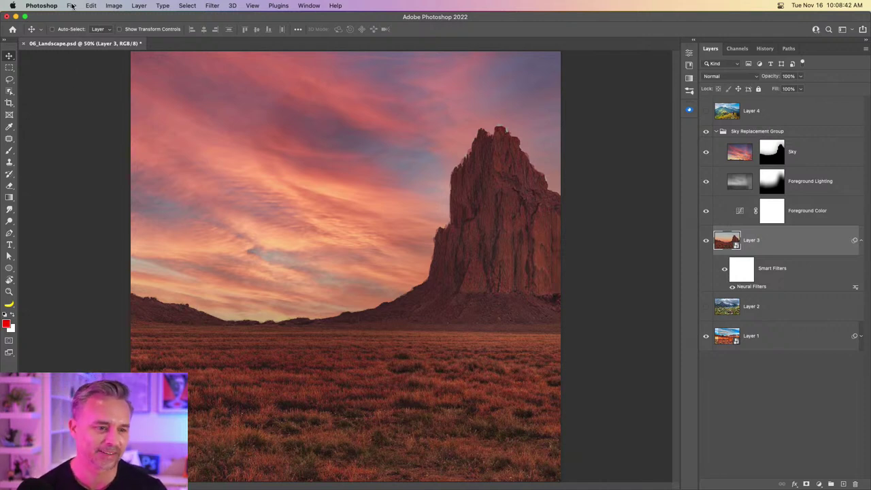
Check the Enable Content Credentials (Beta) option in the Technology Previews preferences
left_click(27, 5)
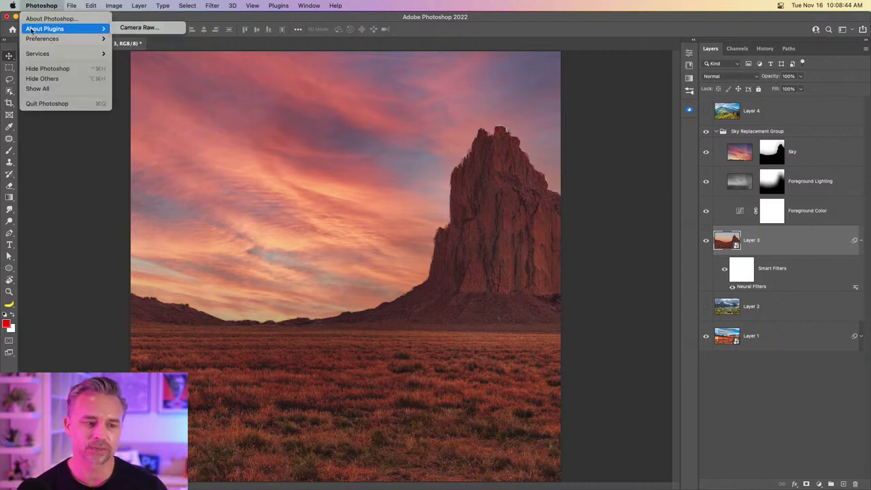
mouse_move(93, 43)
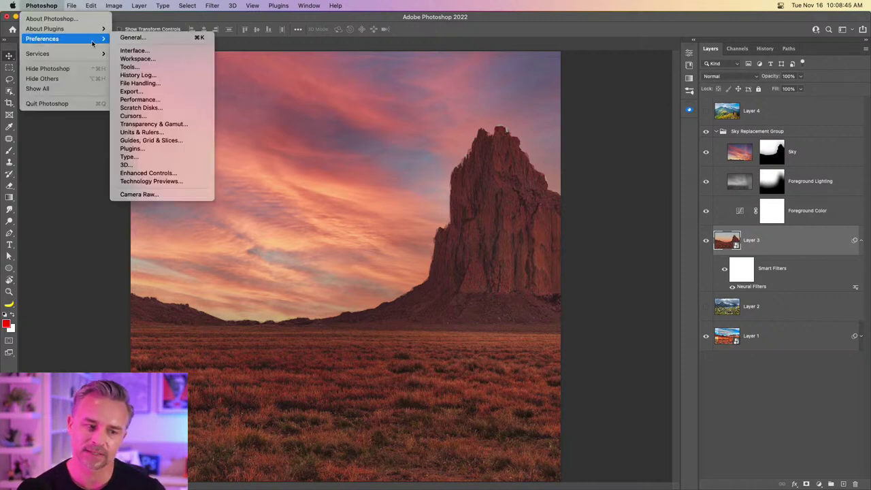
left_click(124, 181)
mouse_move(362, 151)
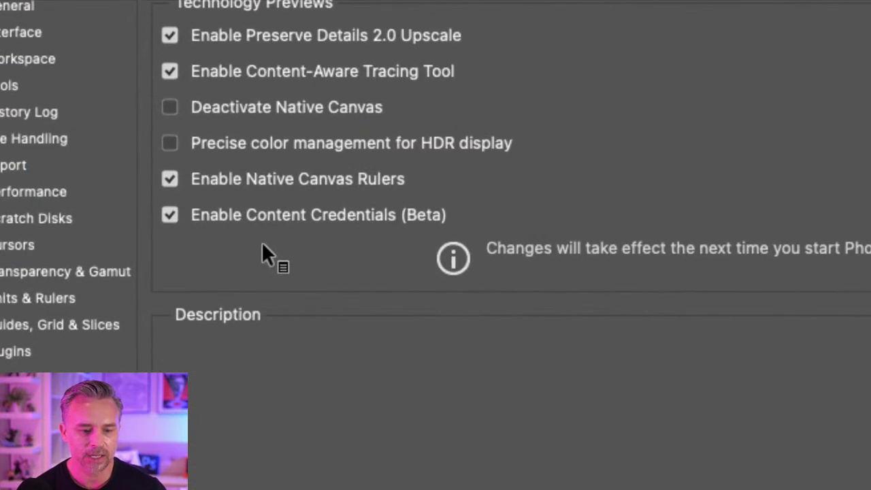
mouse_move(375, 189)
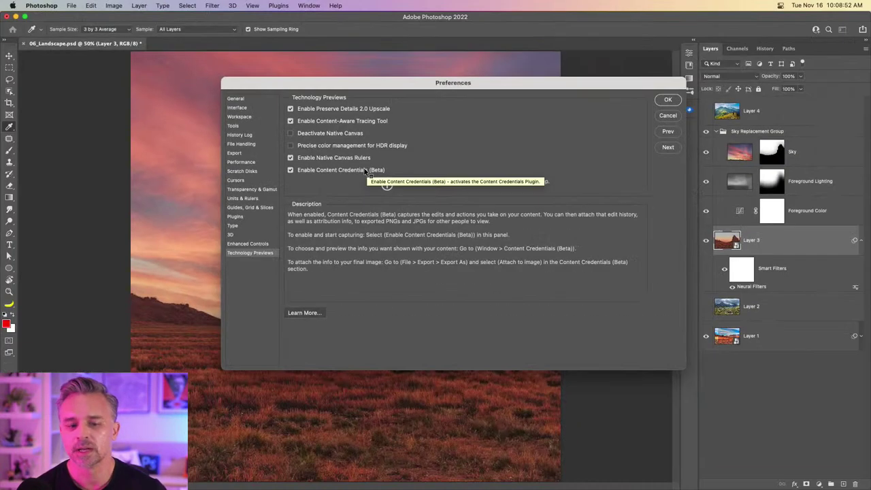
left_click(666, 100)
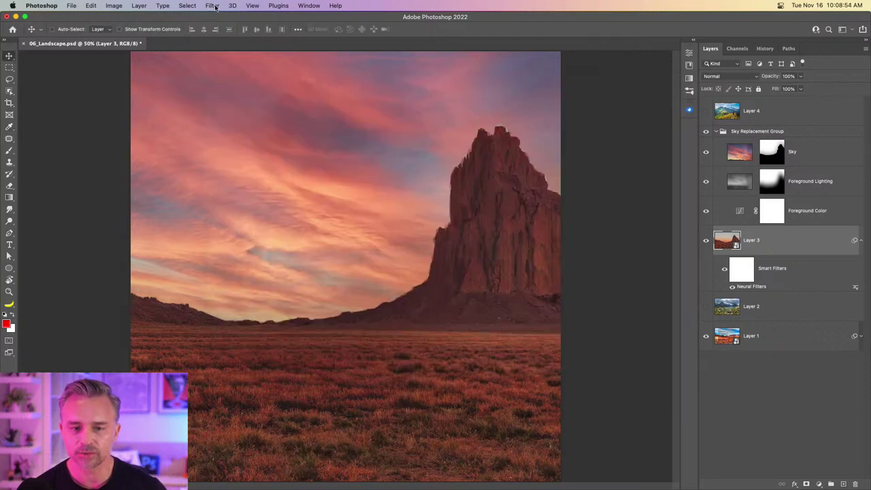
Open Content Credentials (Beta) and preview the credentials for the landscape document
left_click(308, 5)
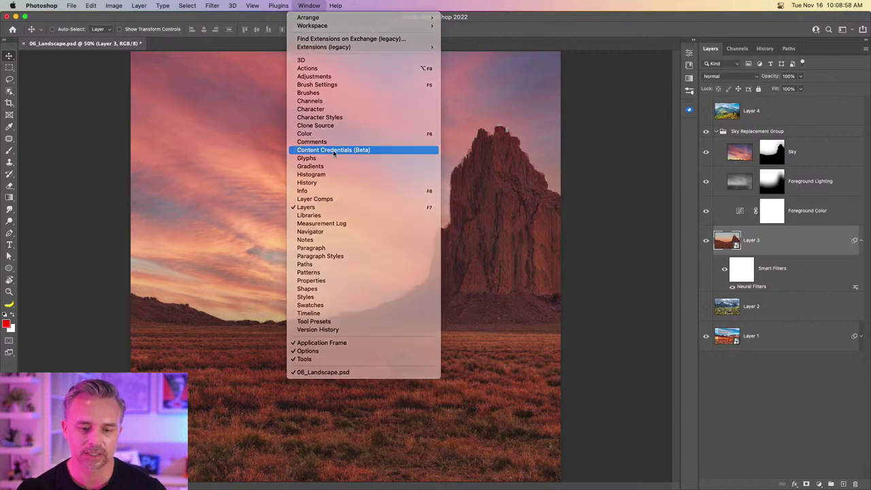
left_click(332, 149)
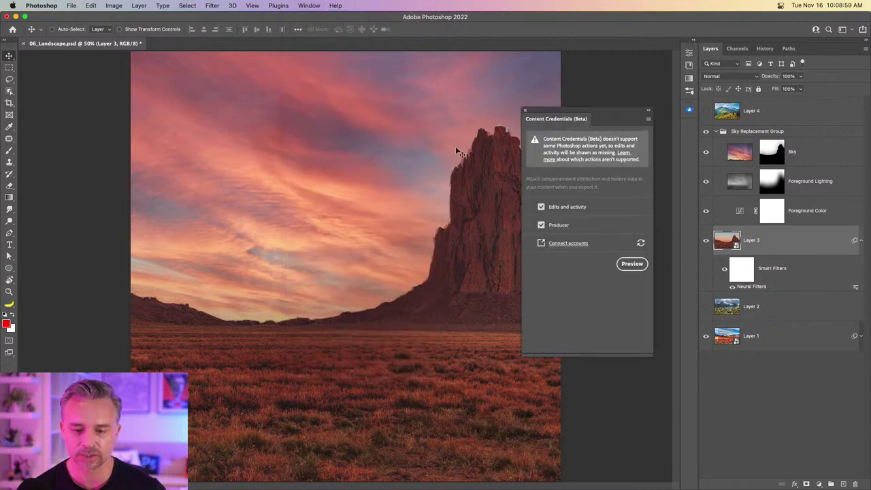
left_click(637, 264)
Review the signer, edits and activity, assets used and producer in the credentials preview, and close it
scroll(427, 292, "down", 5)
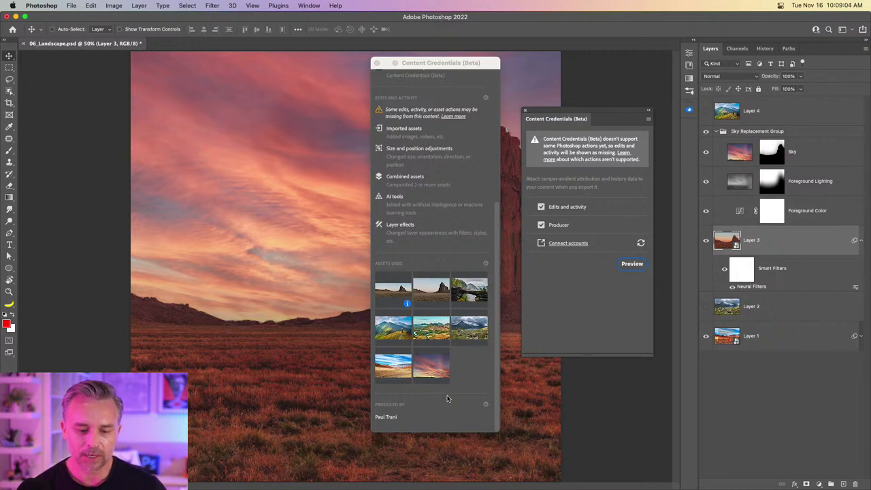
left_click_drag(420, 57, 566, 55)
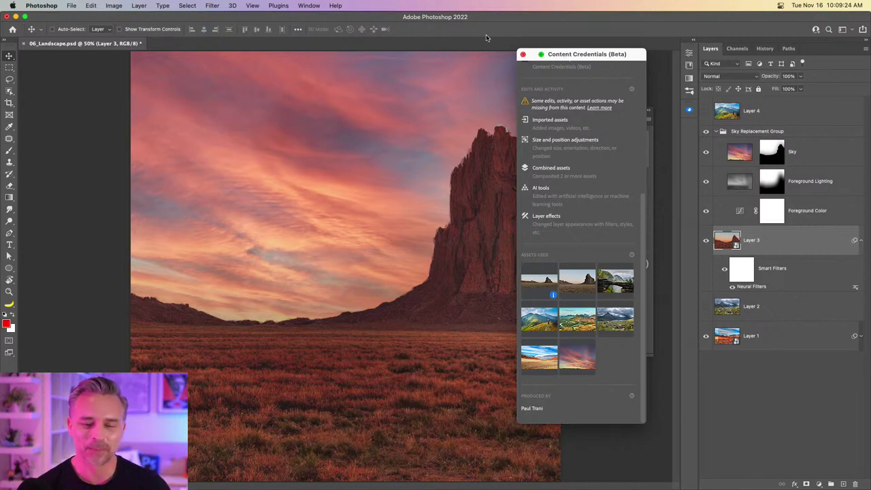
scroll(593, 133, "up", 5)
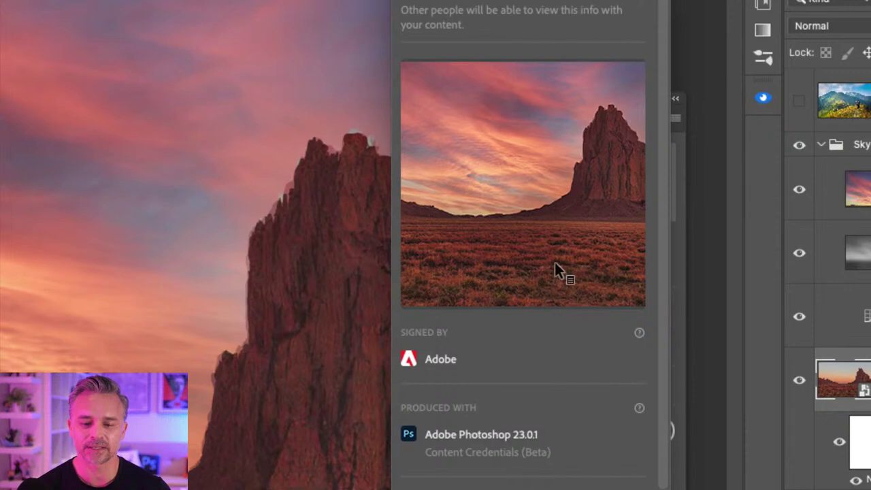
scroll(593, 188, "down", 3)
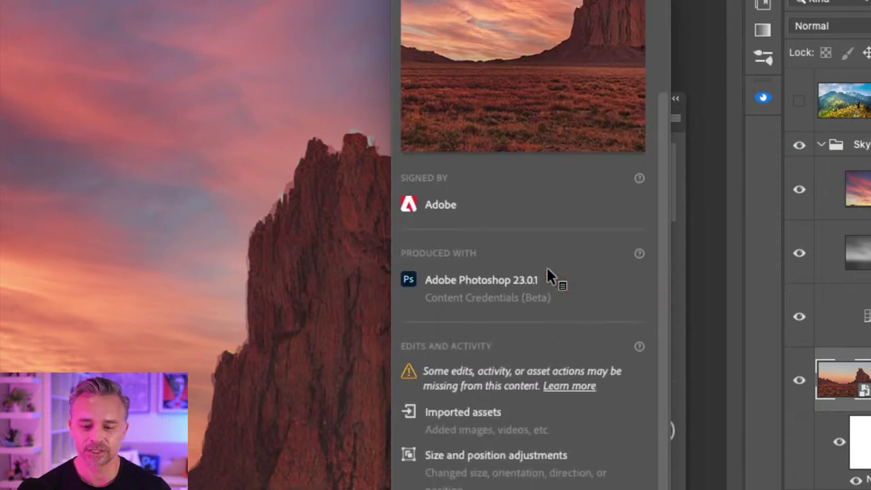
scroll(548, 273, "down", 5)
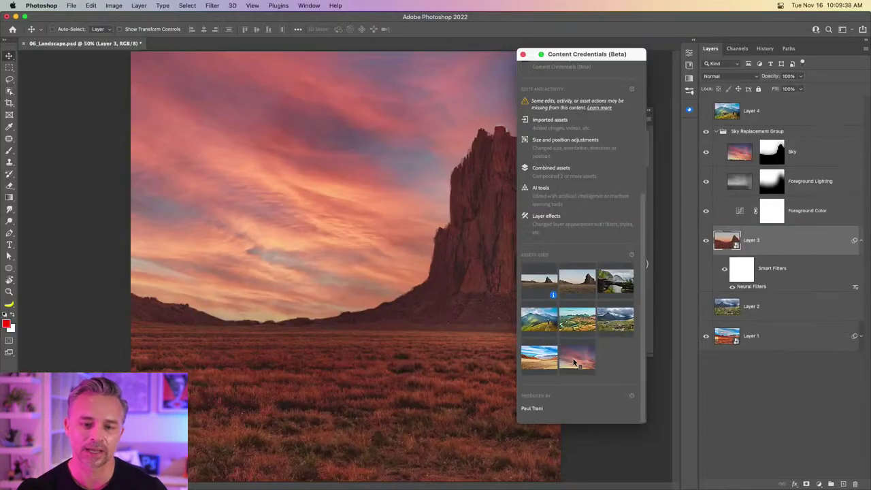
left_click(523, 54)
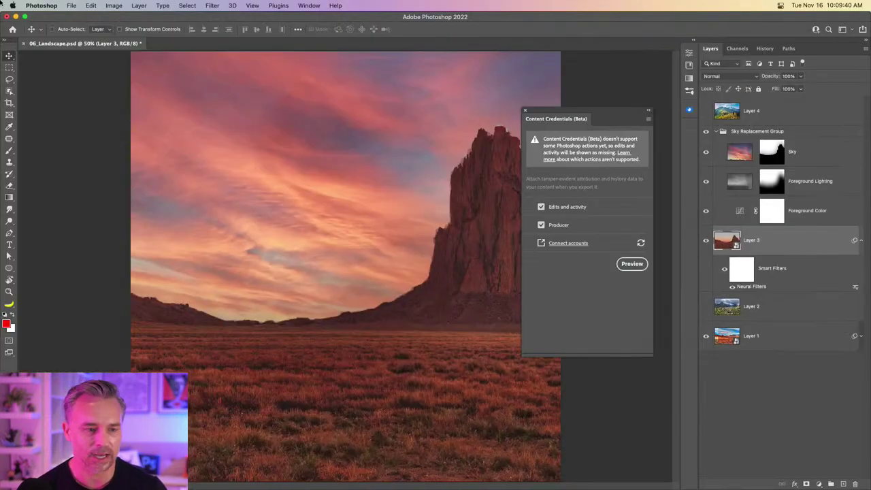
Export the landscape as 06_Landscape.jpg to the Desktop in JPG format with Content Credentials attached to the image
left_click(71, 6)
mouse_move(100, 133)
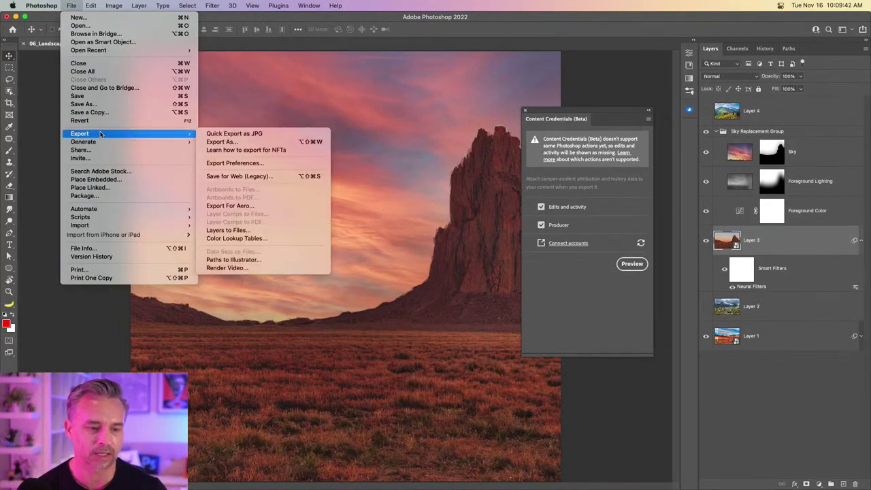
left_click(238, 143)
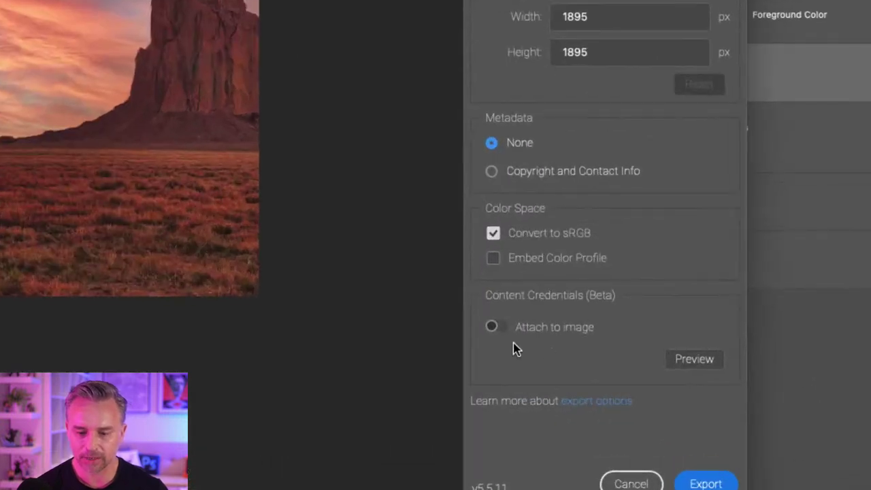
left_click(492, 327)
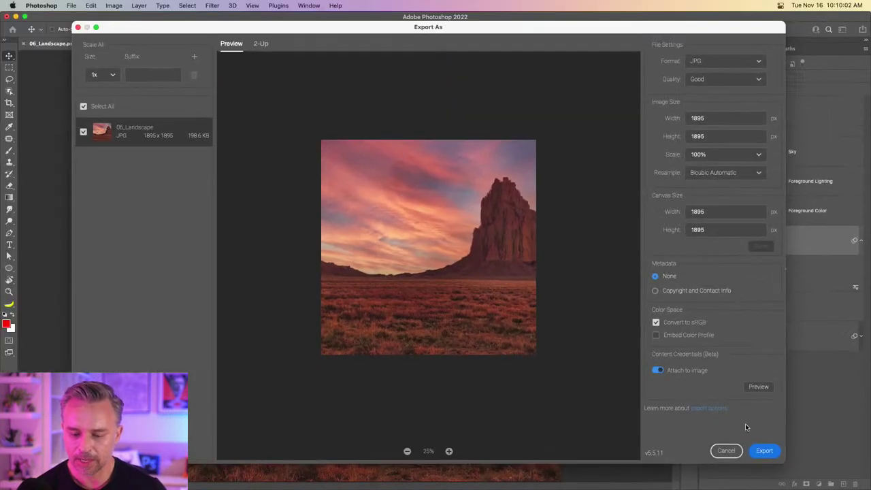
left_click(764, 451)
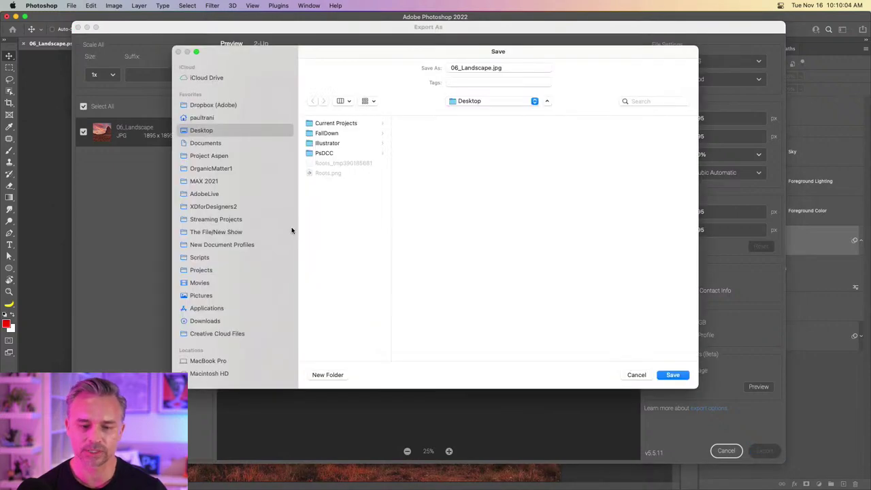
key("Return")
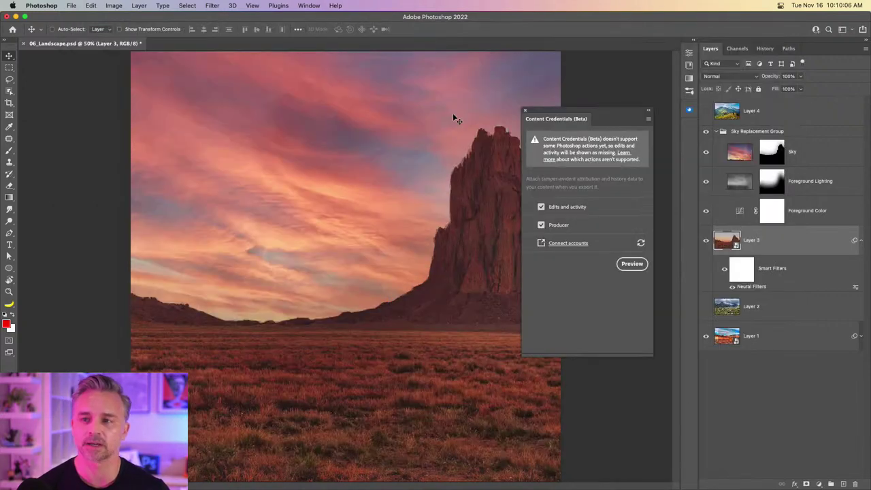
Close Content Credentials (Beta), minimize Photoshop and close the PsDCC Finder window to clear the desktop
left_click(526, 110)
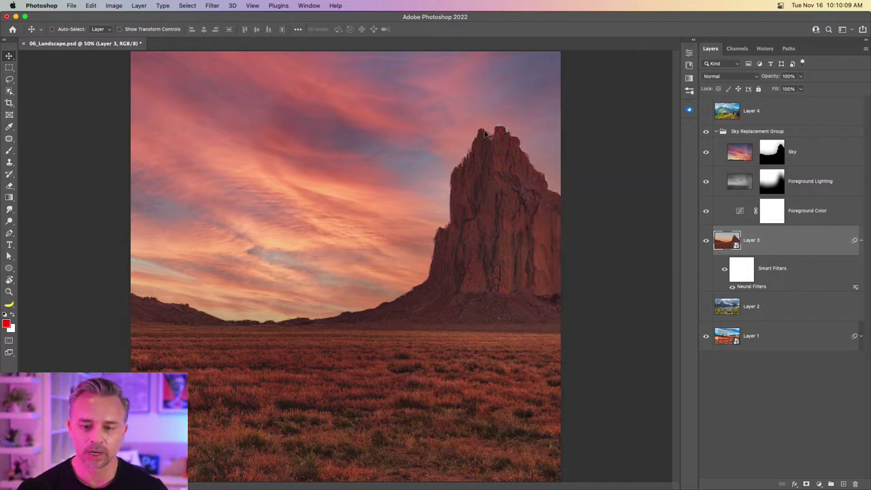
left_click(16, 17)
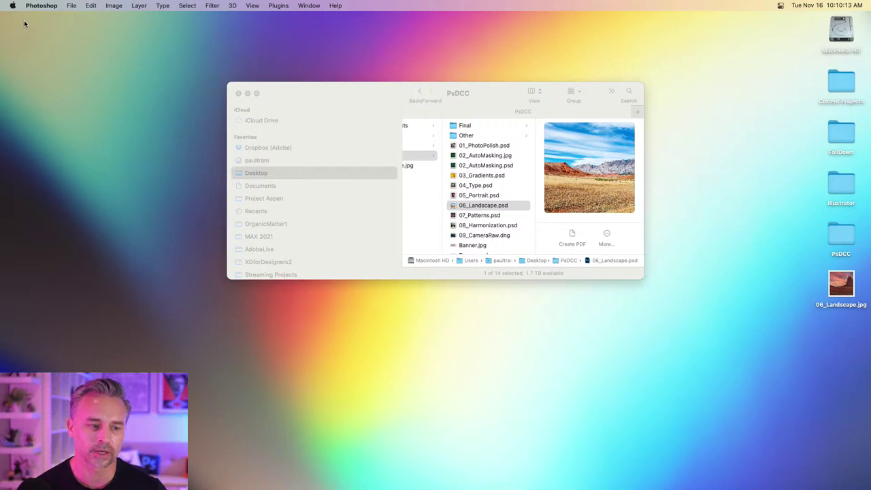
left_click(238, 93)
left_click(324, 140)
Switch to Chrome, close the Behance page, and open the bookmarked Verify site in the remaining tab, keeping the desktop files visible
mouse_move(531, 479)
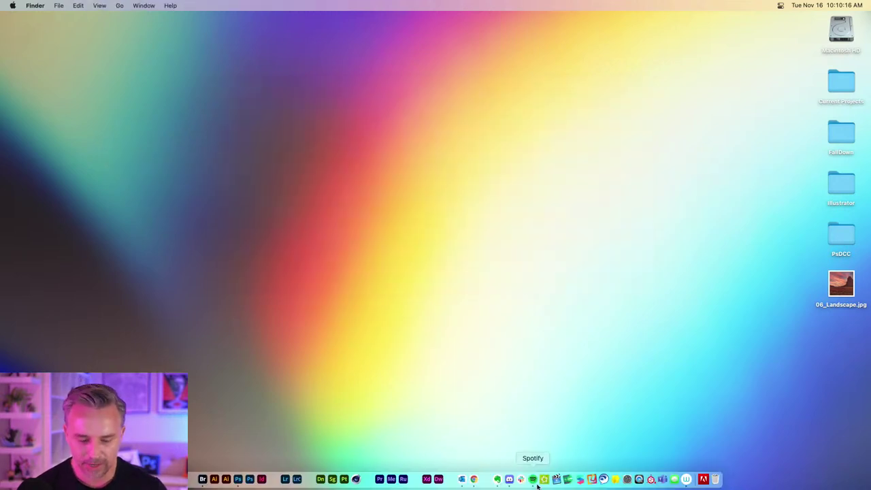
left_click(475, 481)
left_click_drag(684, 74, 399, 75)
left_click_drag(140, 24, 412, 27)
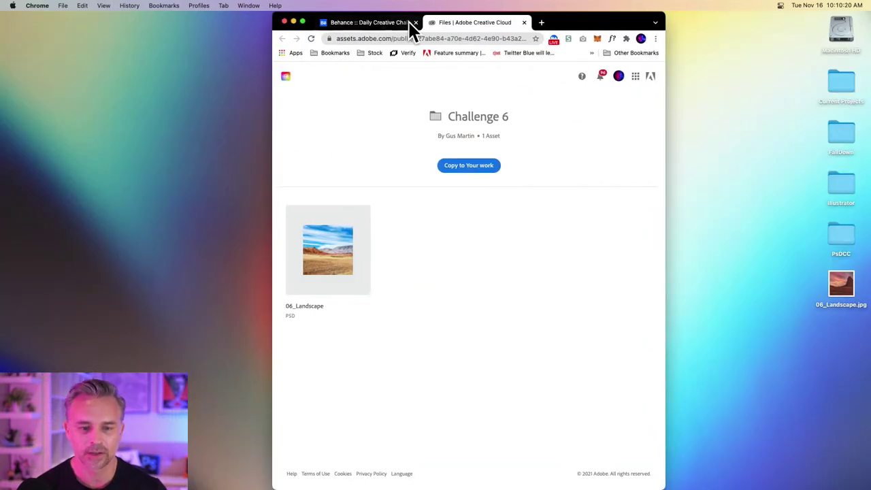
left_click(416, 22)
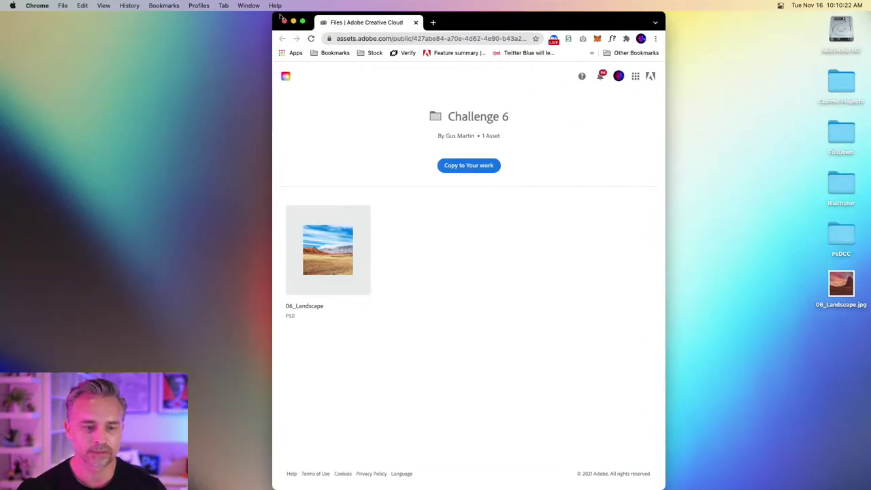
left_click_drag(273, 12, 132, 81)
left_click_drag(467, 89, 505, 43)
left_click(285, 87)
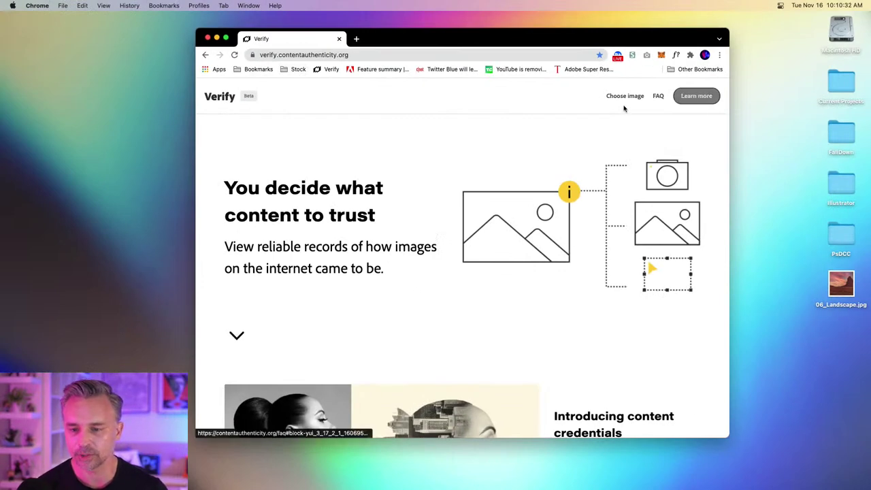
Load 06_Landscape.jpg from the desktop into Verify's image inspector and enlarge the browser window to fill the screen
left_click(618, 98)
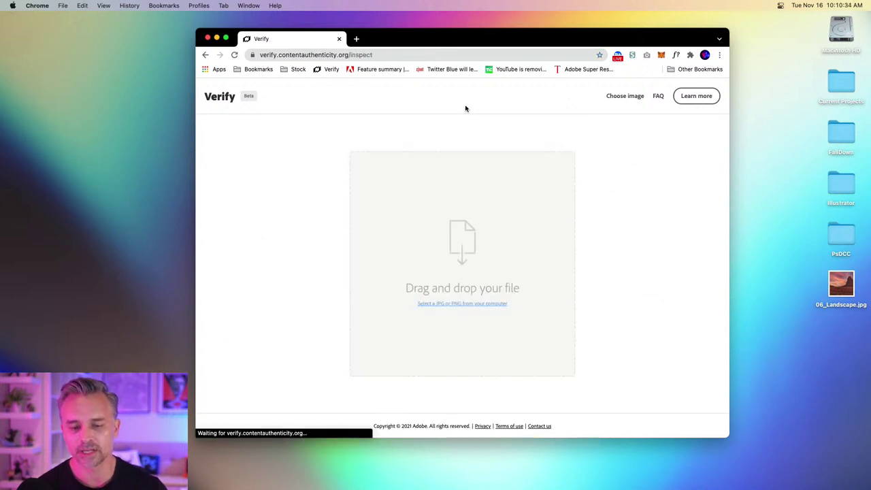
left_click_drag(843, 286, 443, 264)
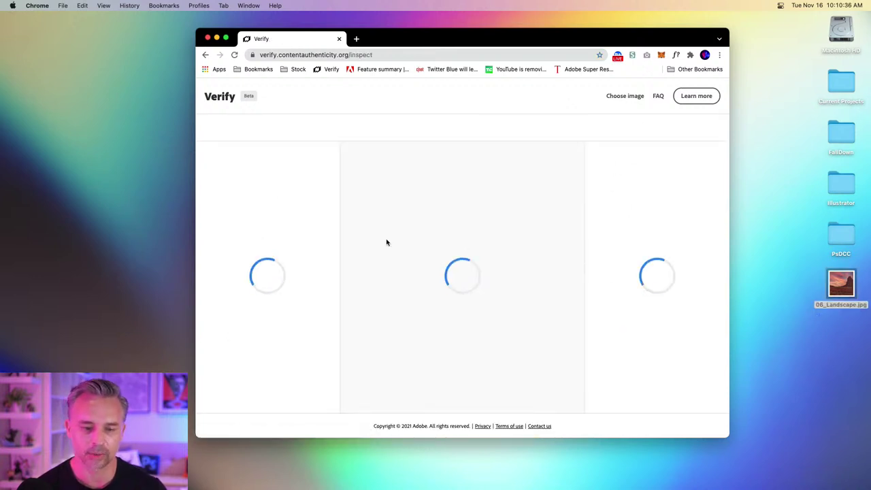
left_click_drag(195, 29, 1, 12)
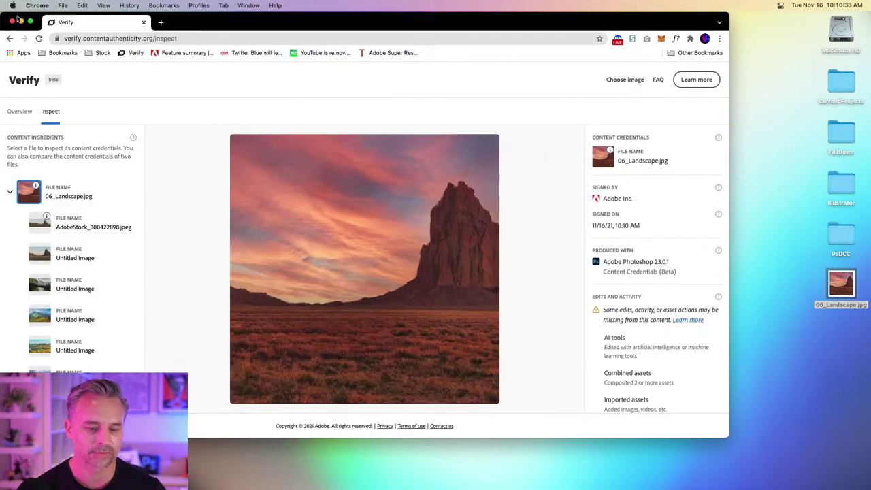
left_click_drag(727, 437, 870, 489)
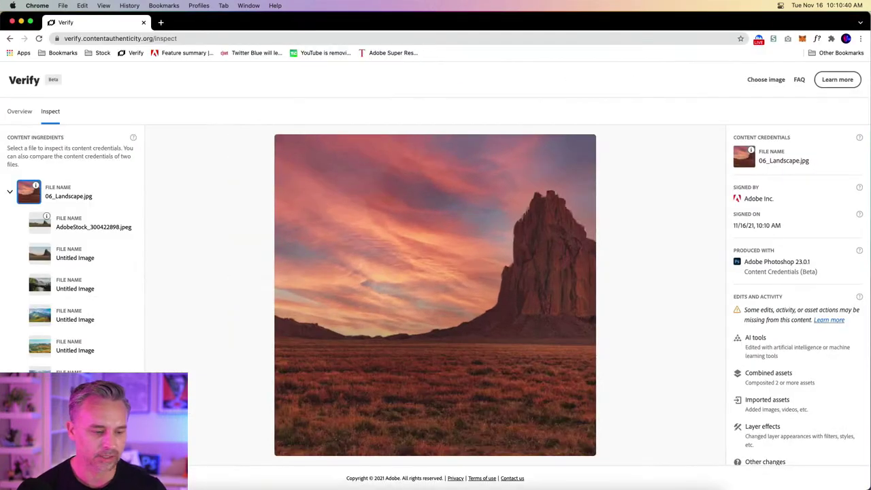
Review the edits and activity, assets used and content ingredients recorded for 06_Landscape.jpg
scroll(13, 365, "down", 2)
scroll(13, 366, "up", 2)
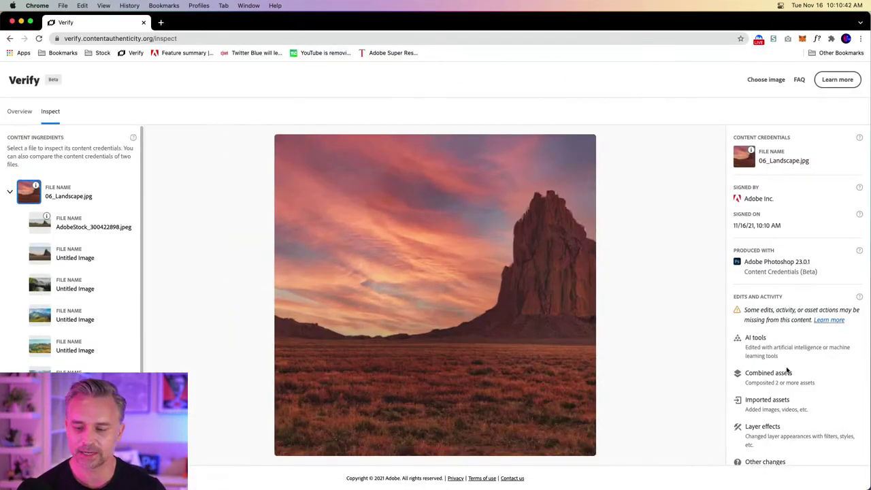
scroll(821, 374, "down", 5)
scroll(846, 374, "up", 5)
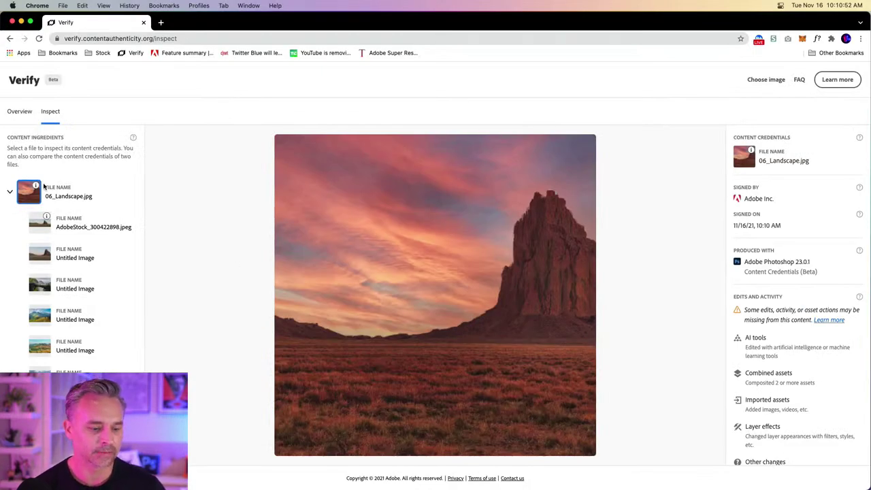
scroll(44, 186, "down", 1)
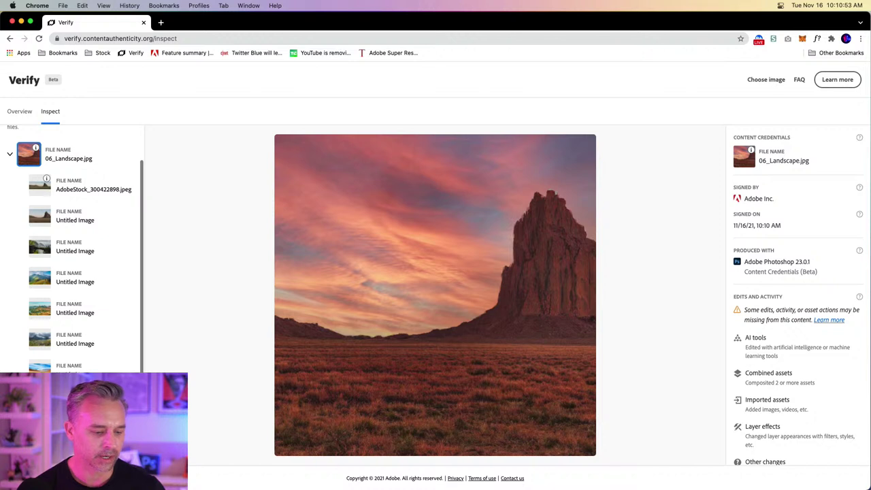
Compare 06_Landscape.jpg with its ingredient AdobeStock_300422898.jpeg, moving the comparison slider fully across to show each image
left_click(38, 188)
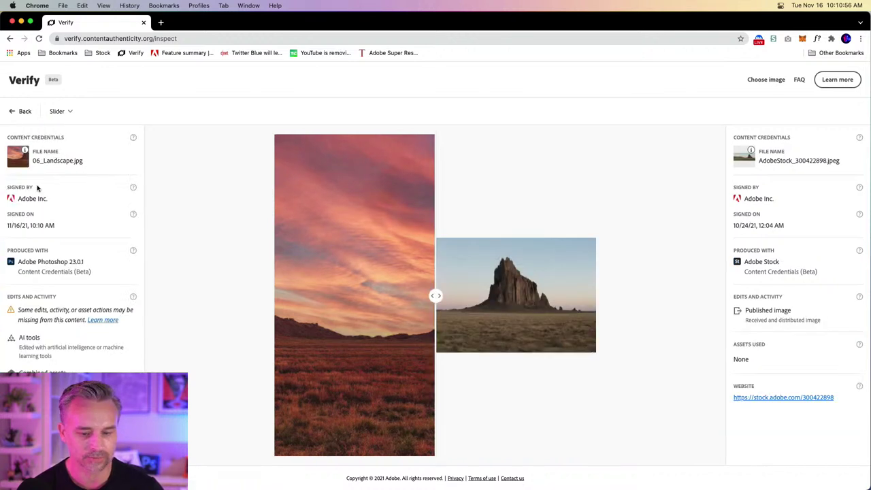
left_click(59, 111)
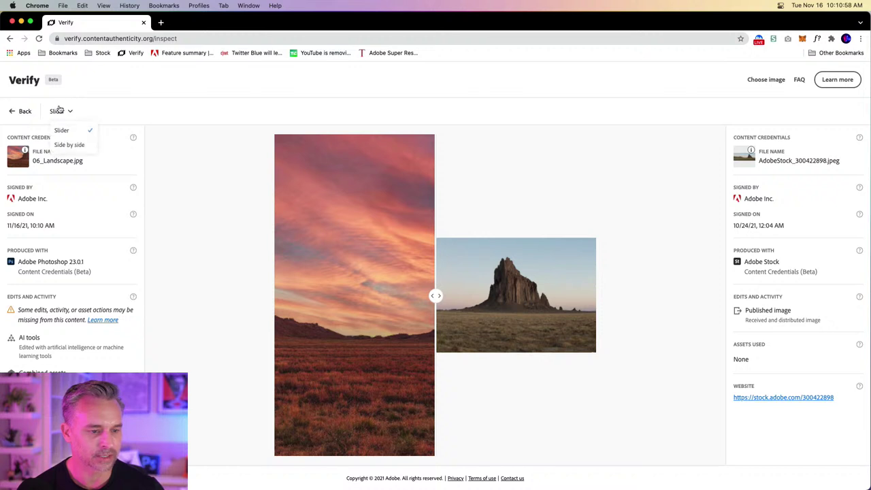
left_click(120, 105)
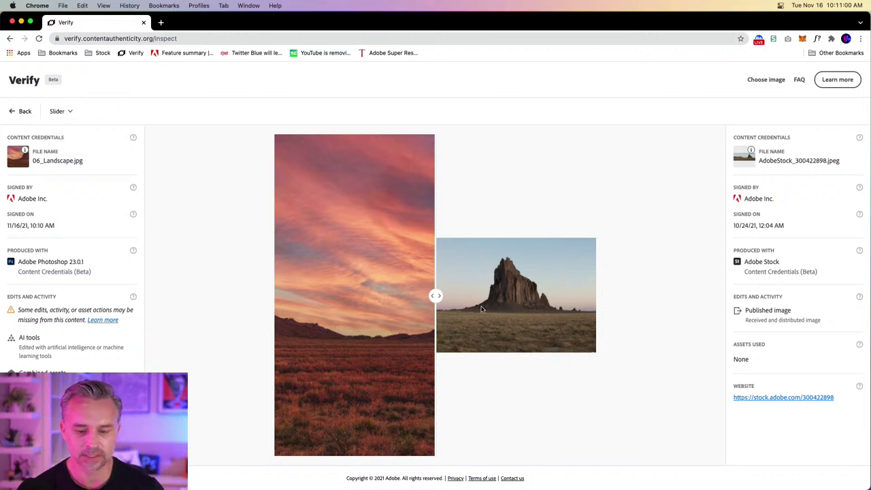
left_click_drag(436, 296, 199, 291)
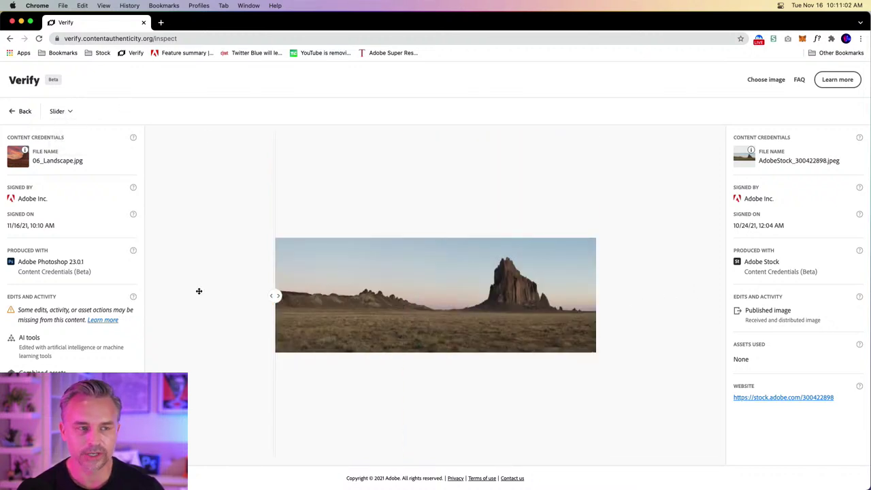
left_click_drag(267, 291, 685, 297)
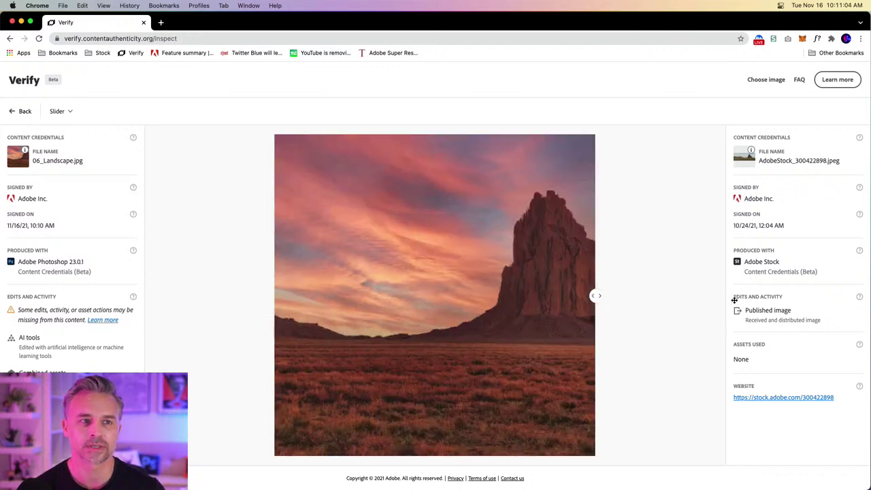
left_click_drag(597, 296, 676, 318)
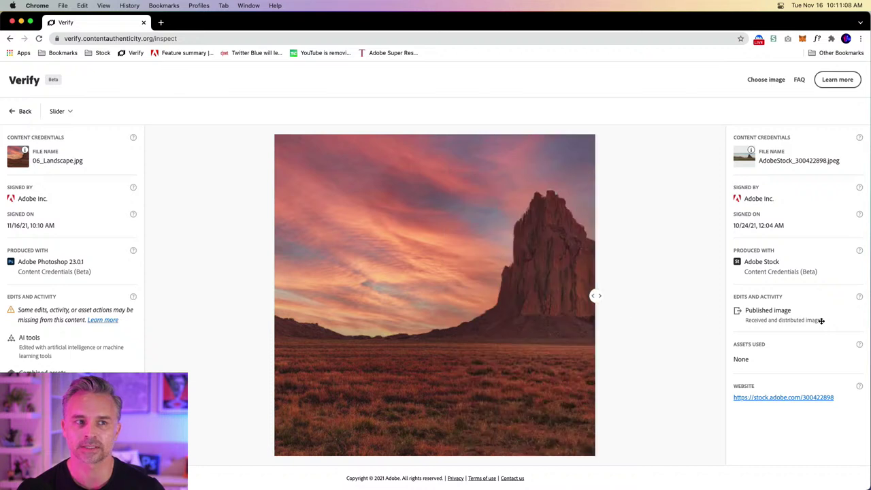
left_click_drag(733, 324, 842, 338)
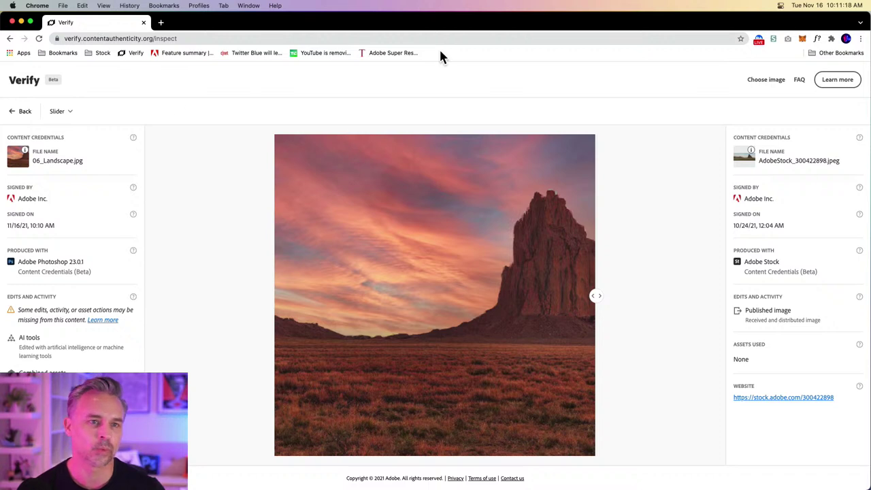
Minimize Chrome, return to Photoshop, and reopen Content Credentials (Beta), moving it further over the image
left_click(21, 22)
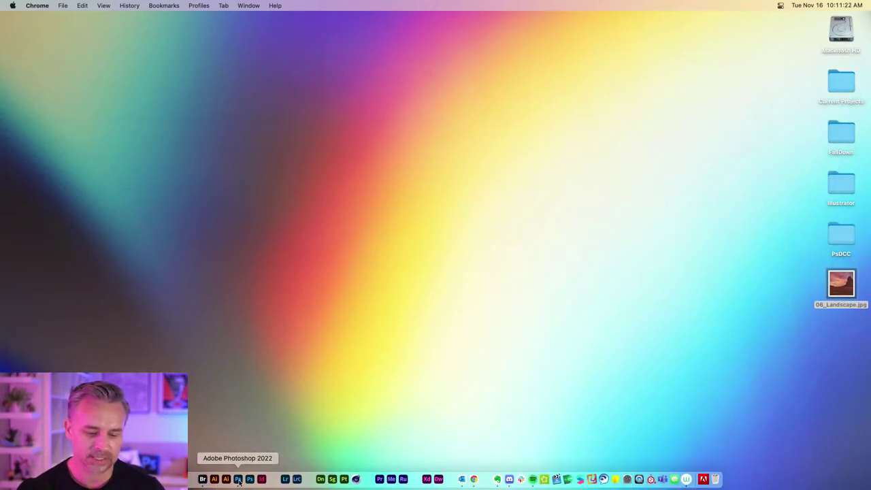
left_click(240, 482)
left_click(307, 6)
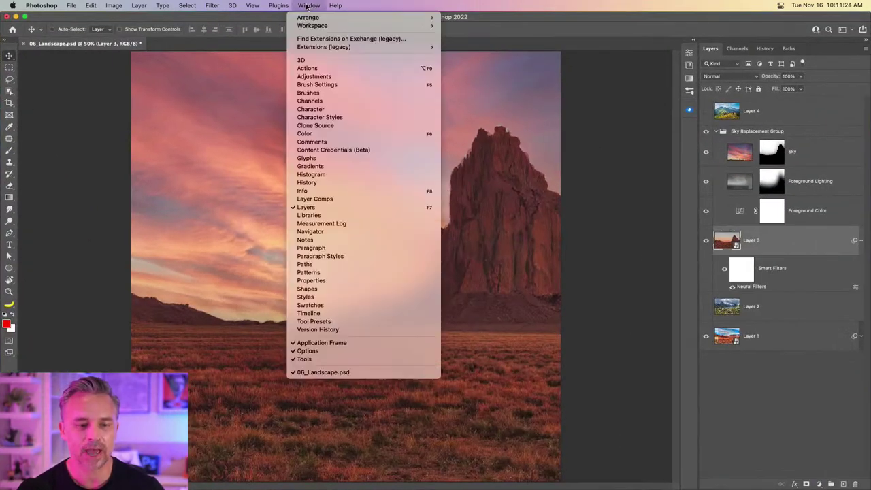
left_click(317, 151)
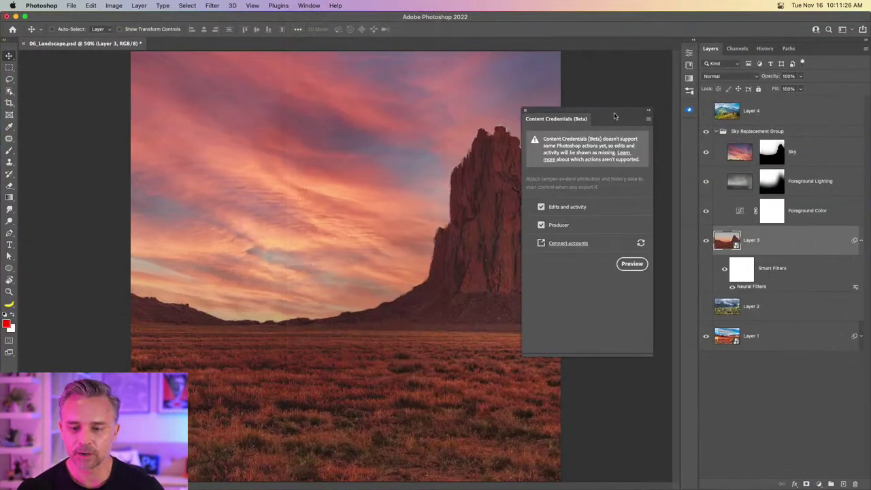
left_click_drag(614, 112, 587, 95)
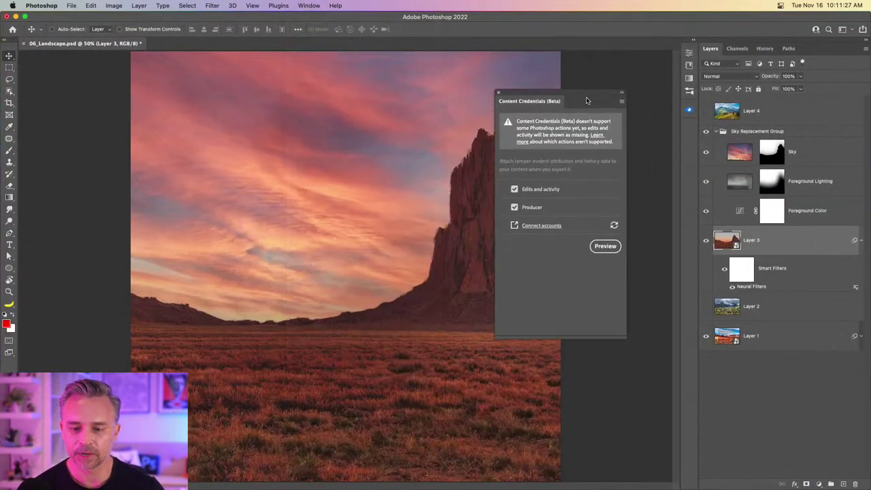
Open the connected accounts page from Content Credentials, review the social media and crypto accounts, and return to Photoshop
left_click(542, 226)
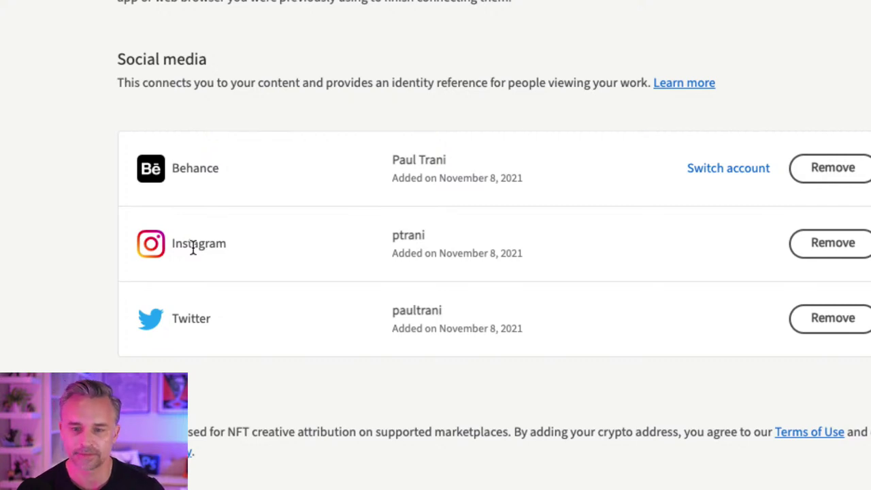
scroll(452, 404, "down", 2)
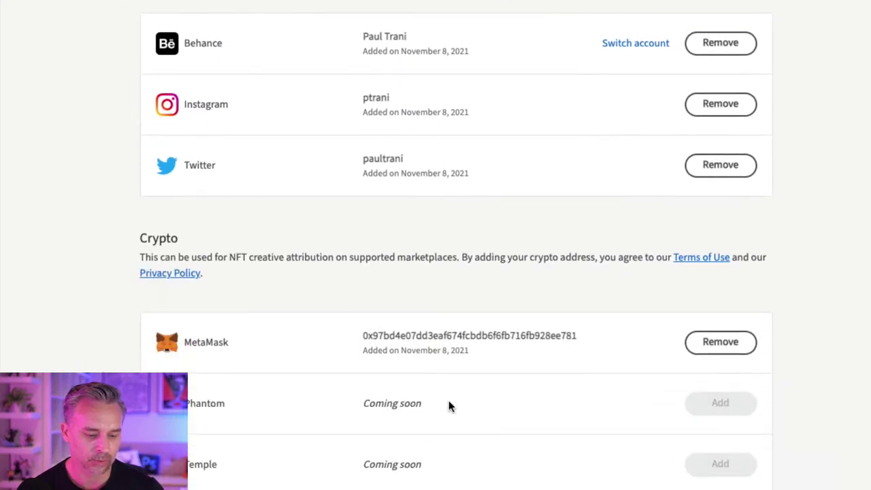
scroll(449, 407, "down", 2)
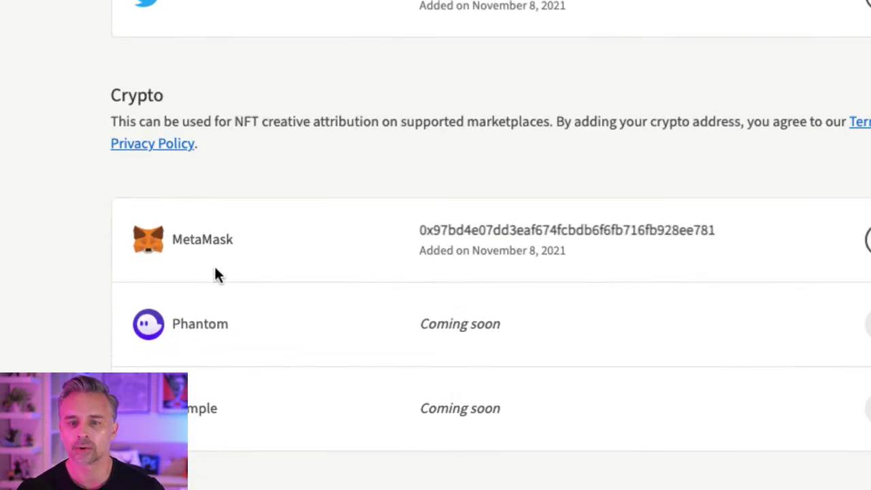
left_click_drag(173, 239, 286, 254)
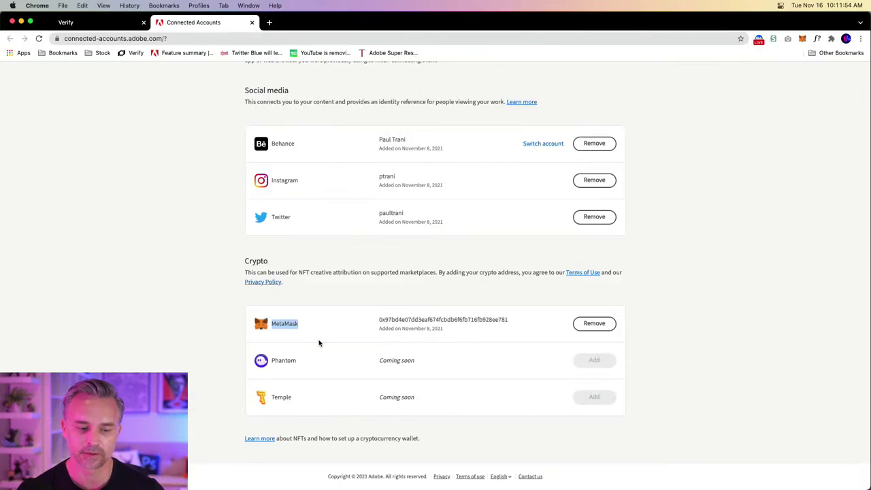
left_click(171, 276)
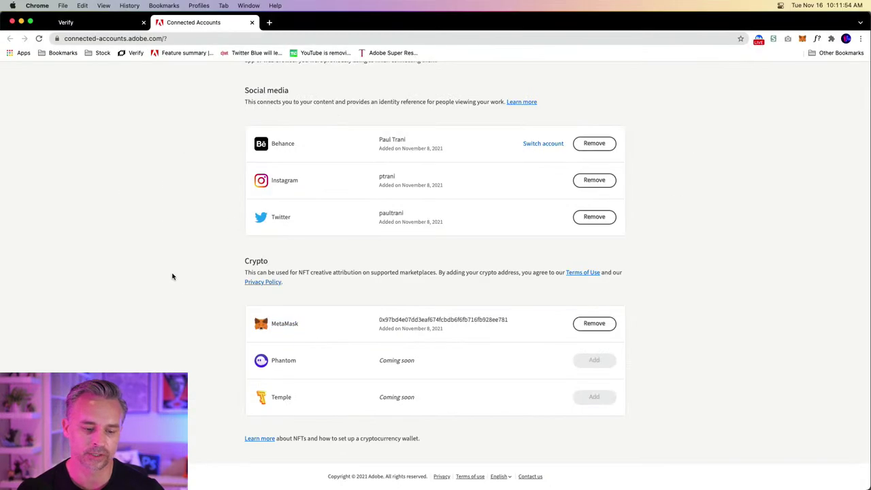
left_click(21, 23)
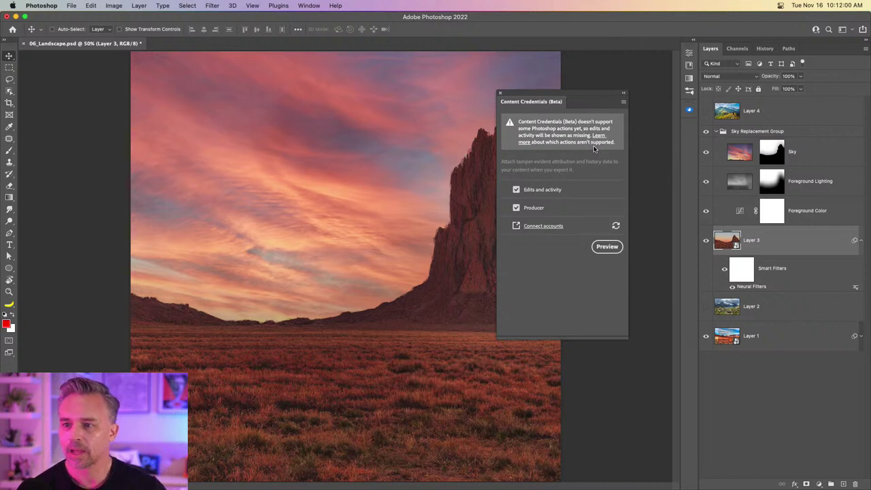
Close Content Credentials (Beta) and export the landscape as a JPG without attached credentials, saving it to the Desktop as 06_Landscape_WO.jpg
left_click(500, 93)
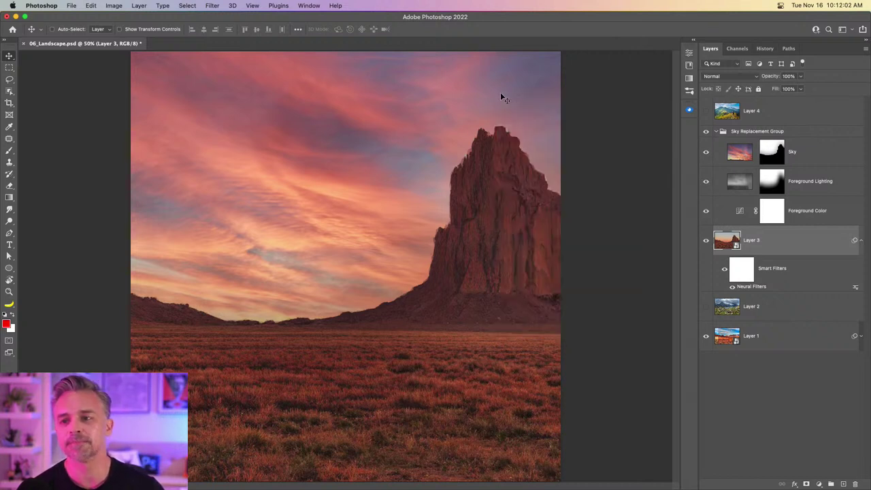
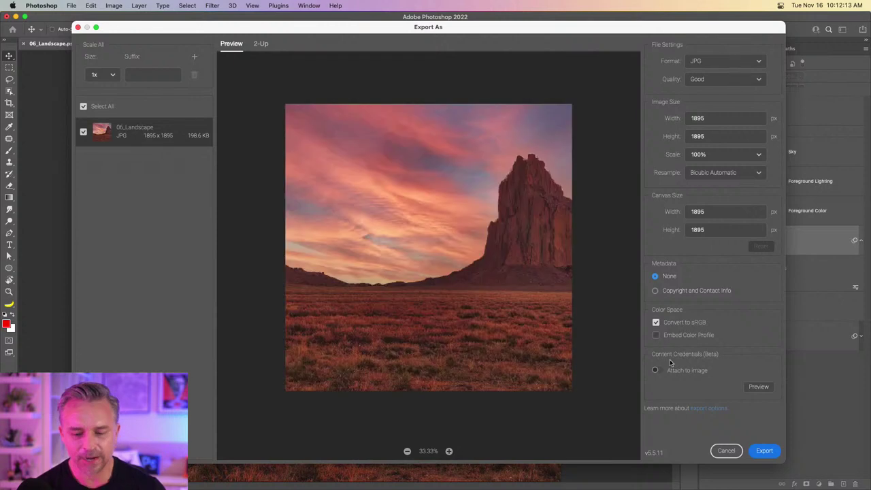
left_click(764, 450)
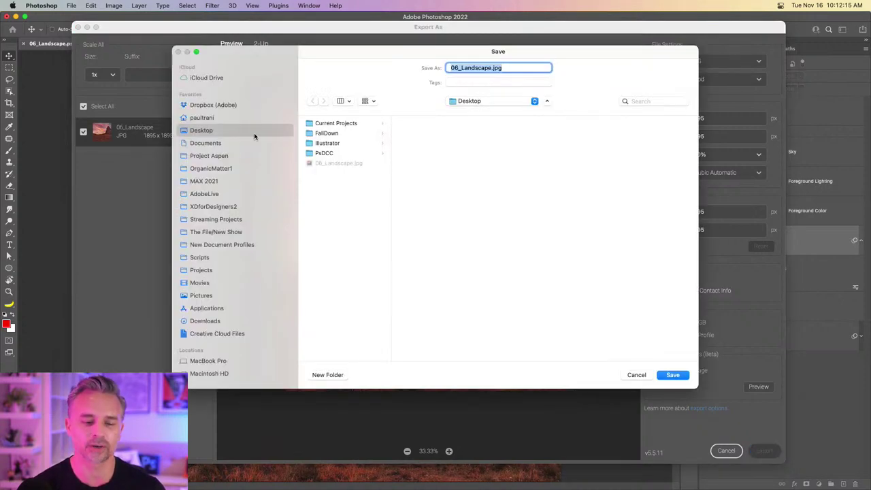
left_click(459, 69)
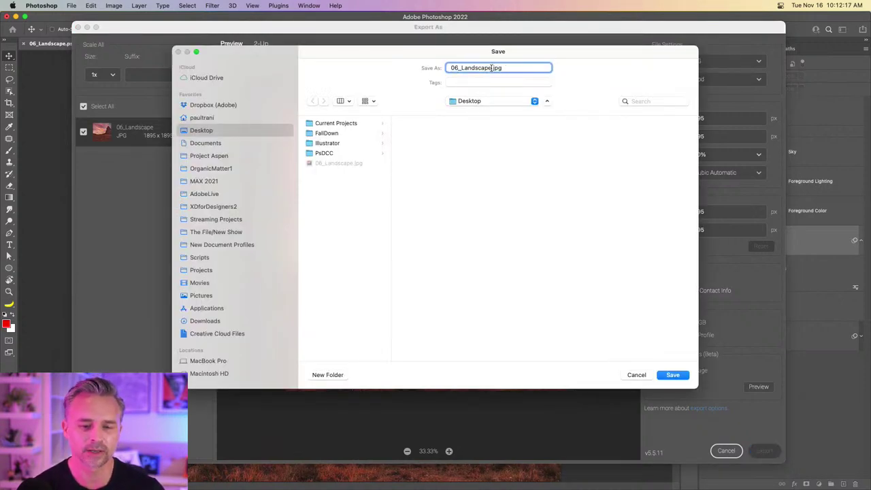
type("_WO")
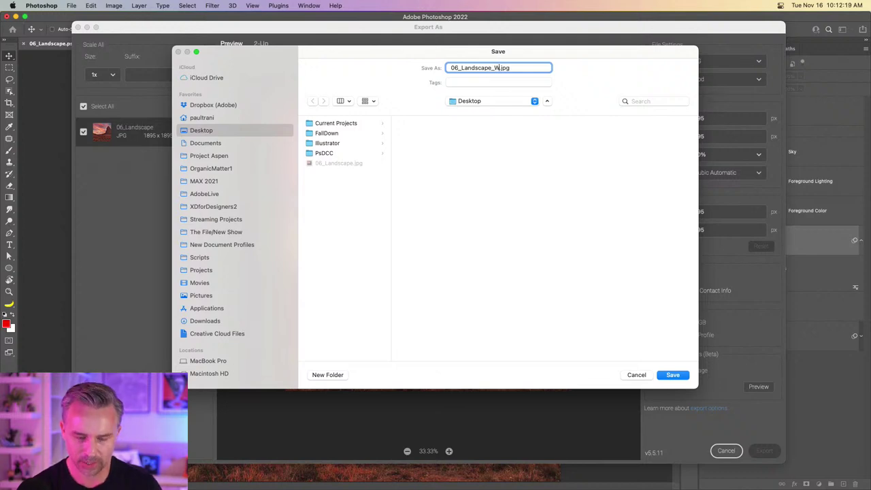
left_click(674, 375)
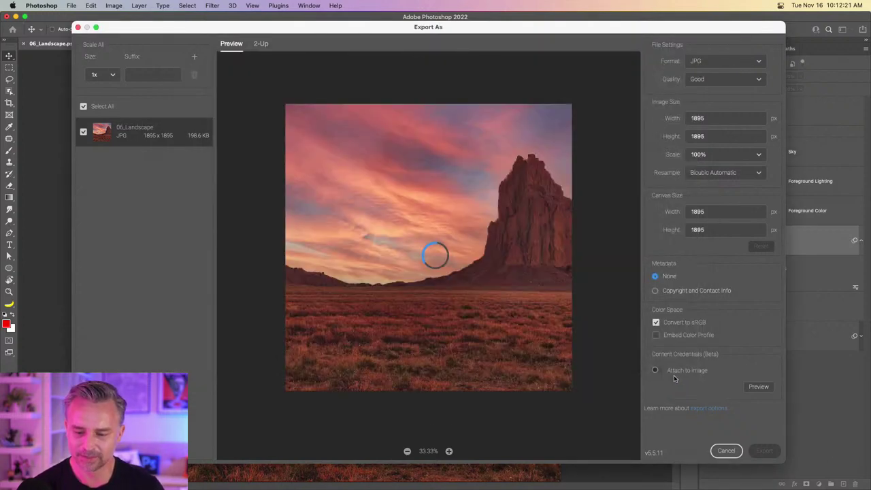
Minimize Photoshop and place the file info windows of 06_Landscape_WO.jpg and 06_Landscape.jpg side by side on the desktop
left_click(15, 17)
left_click(833, 336)
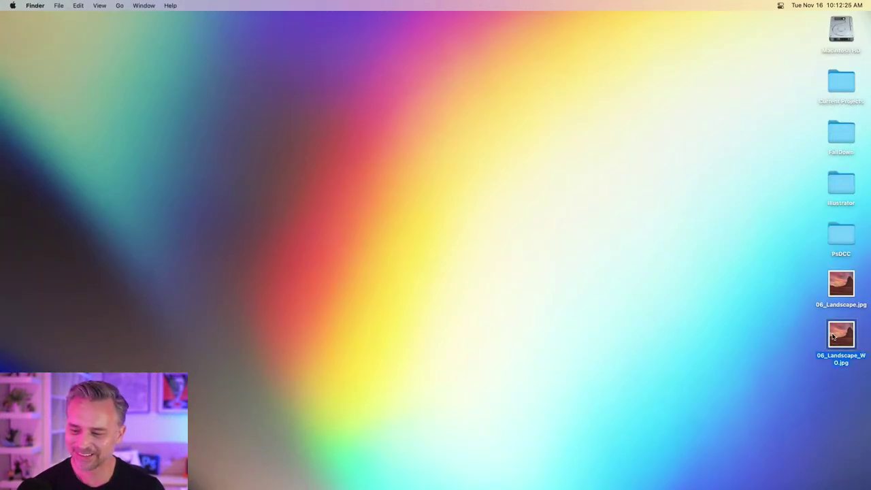
key("super+i")
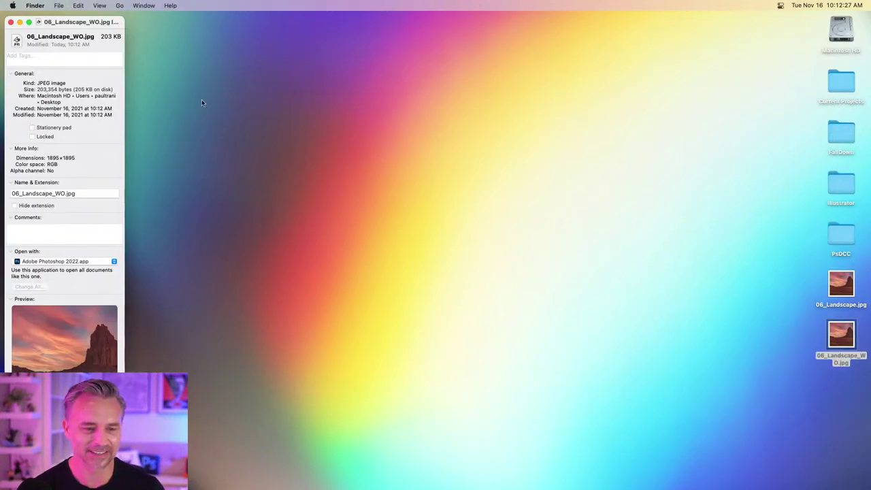
left_click_drag(66, 25, 544, 28)
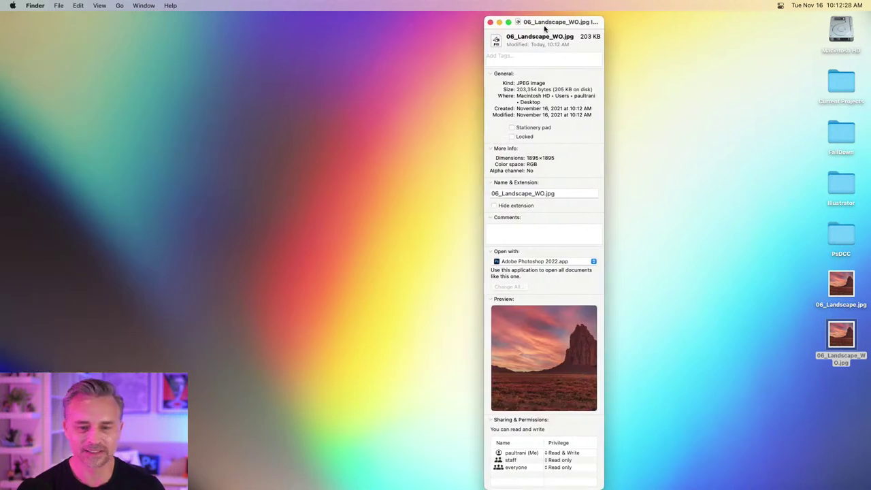
left_click(841, 283)
key("super+i")
left_click_drag(68, 21, 428, 19)
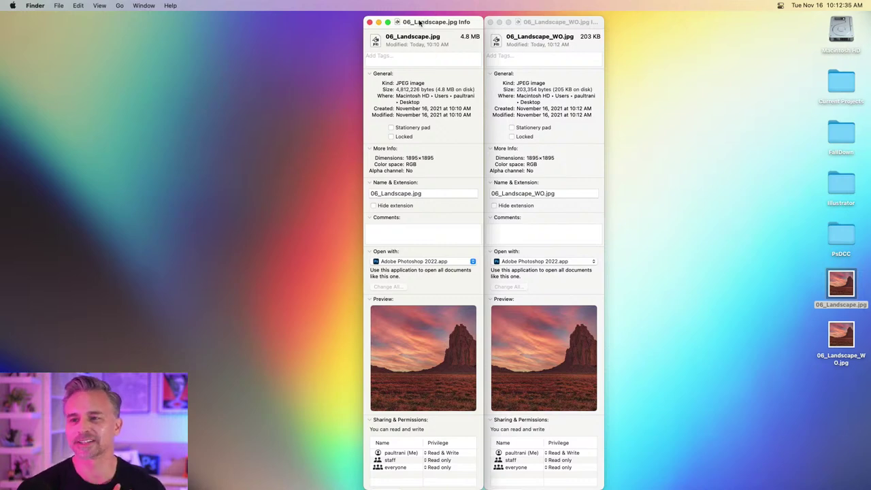
Rearrange the info windows with 06_Landscape_WO.jpg before 06_Landscape.jpg, compare the file sizes, and close both windows
left_click_drag(537, 33, 296, 33)
left_click_drag(397, 26, 484, 21)
left_click_drag(315, 22, 394, 13)
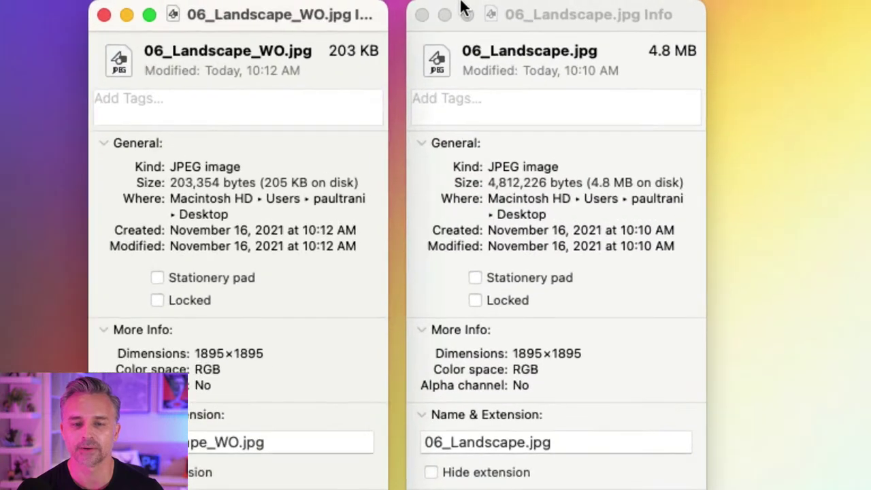
left_click(560, 12)
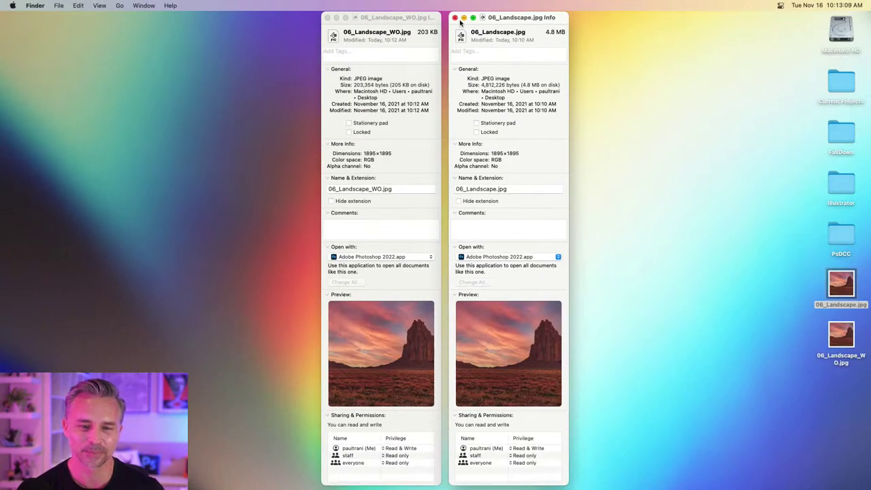
left_click(455, 17)
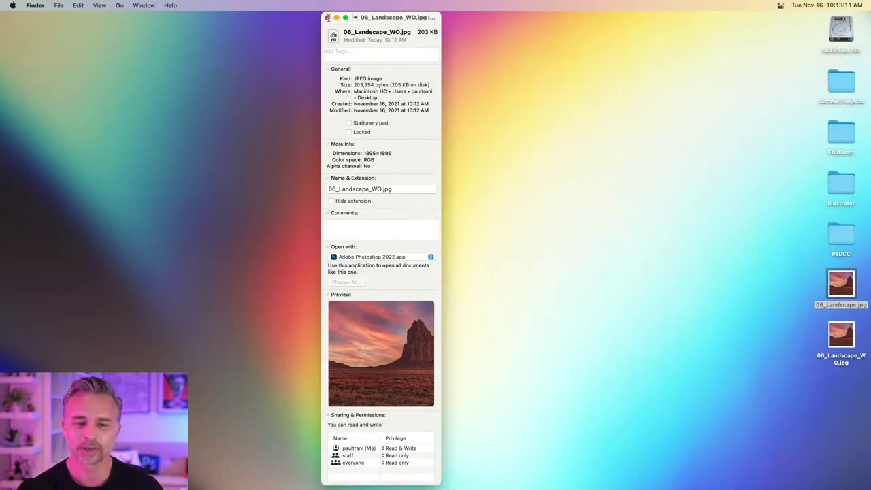
left_click(327, 18)
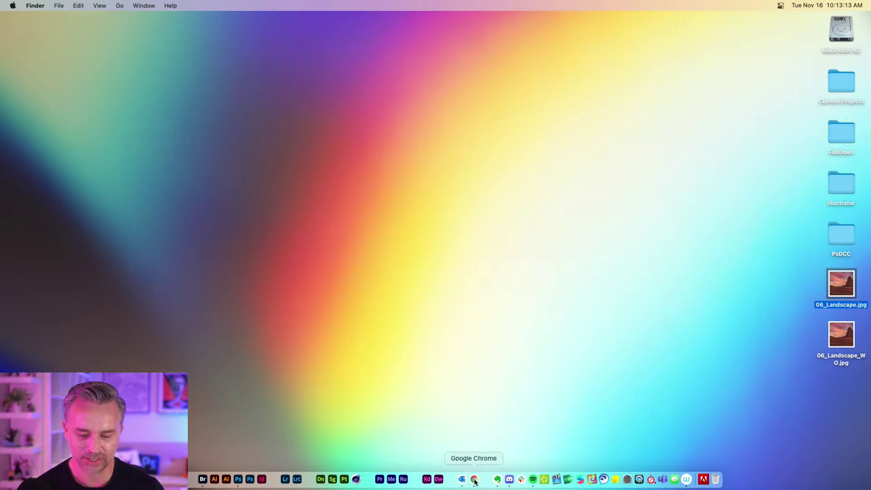
Switch to the Verify page in Chrome, leave the comparison, view the untitled ingredient images of 06_Landscape.jpg, and minimize Chrome
left_click(474, 480)
key("super+1")
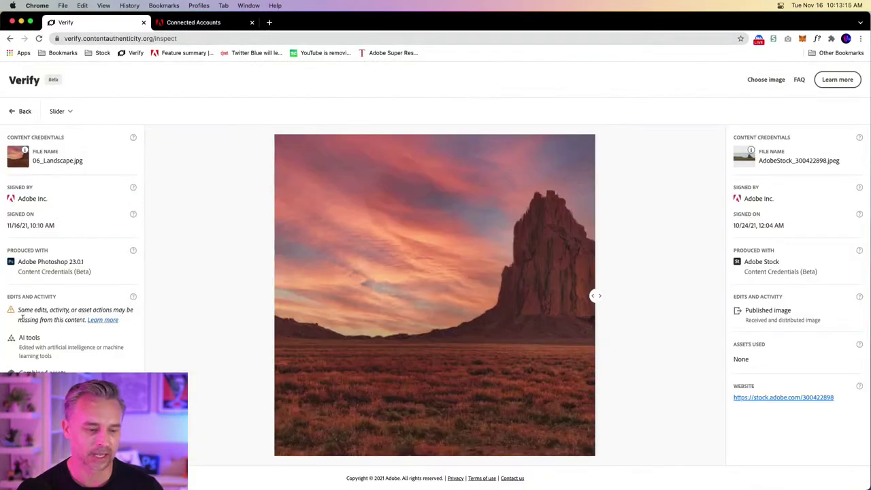
left_click(11, 112)
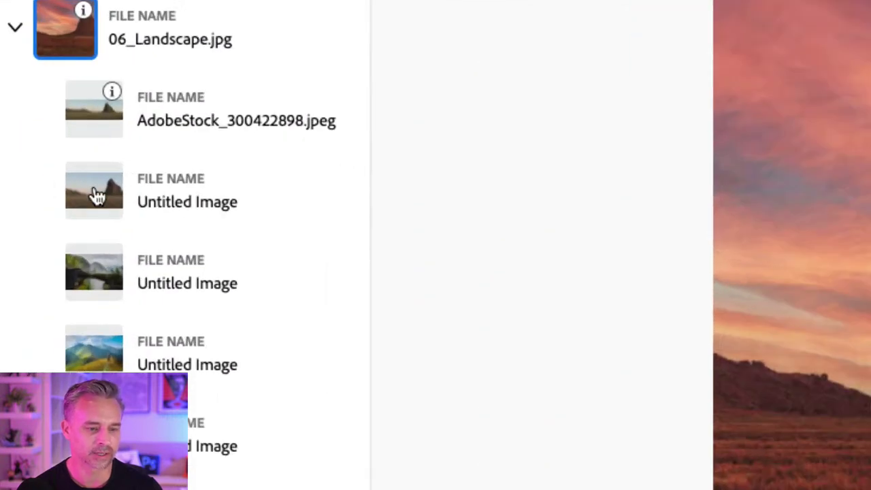
left_click(95, 196)
left_click(92, 279)
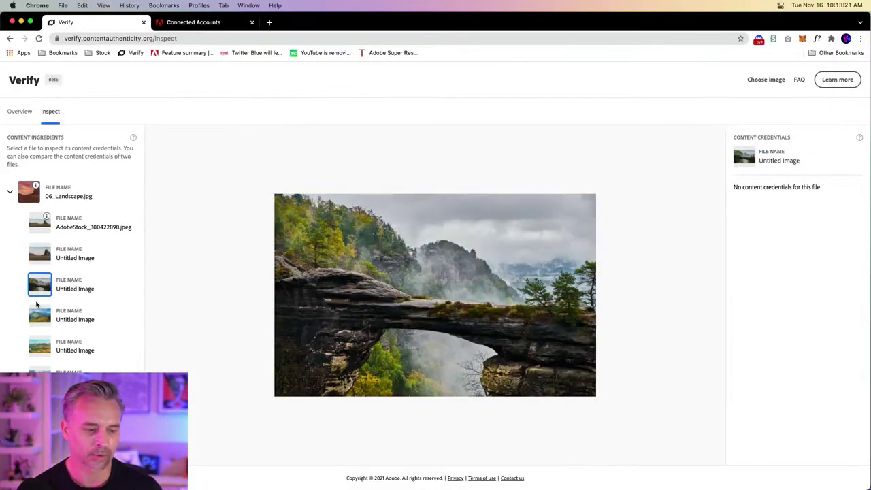
left_click(40, 346)
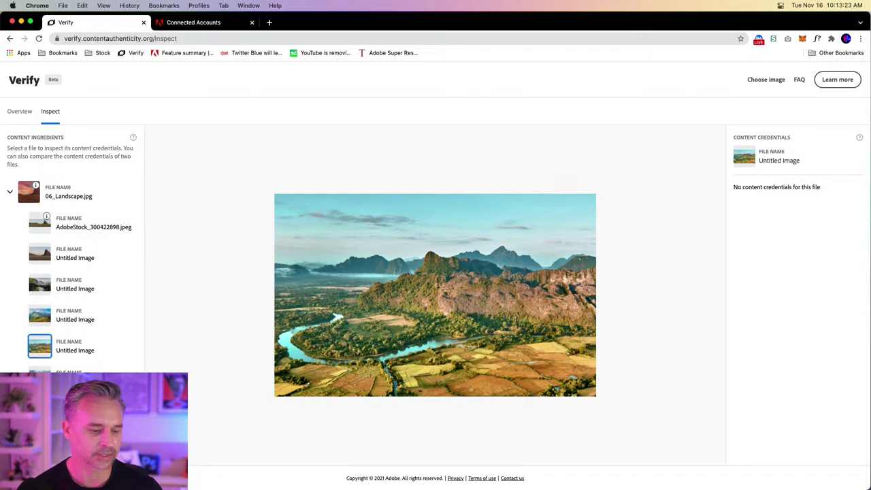
left_click(40, 375)
left_click(21, 22)
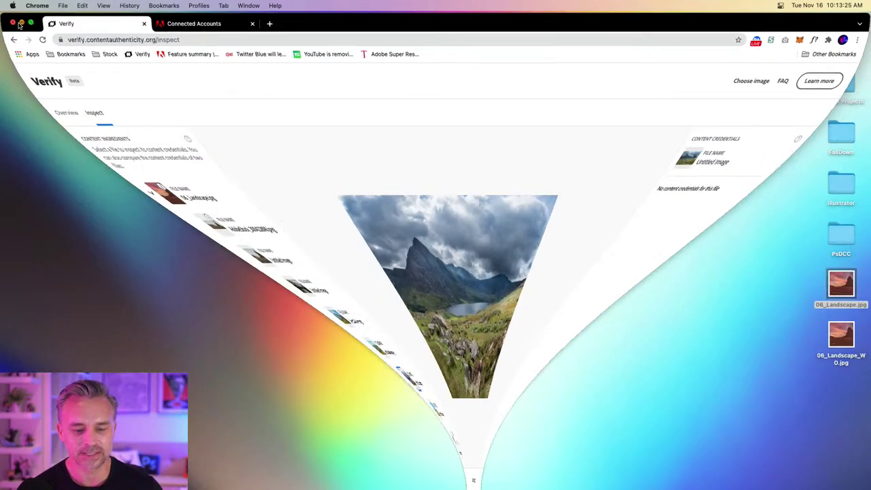
Return to Photoshop, collapse and hide the Sky Replacement Group, hide Layer 3, and show and select Layer 4
left_click(237, 479)
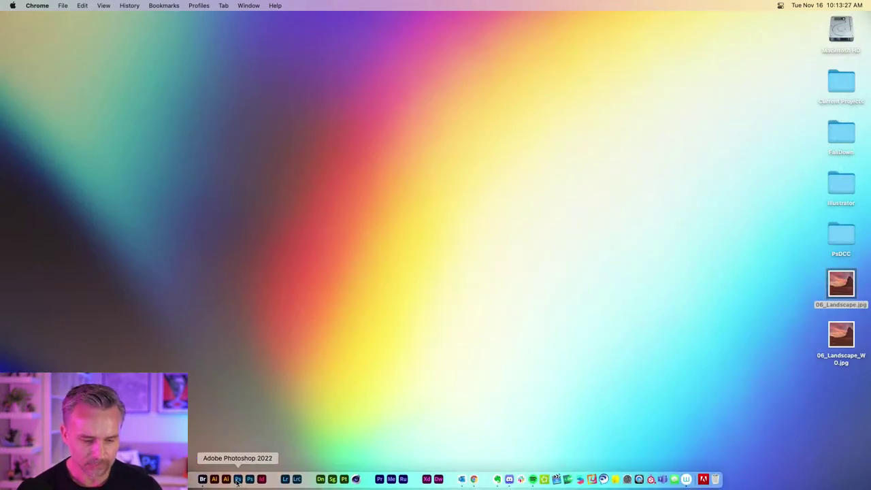
left_click(769, 312)
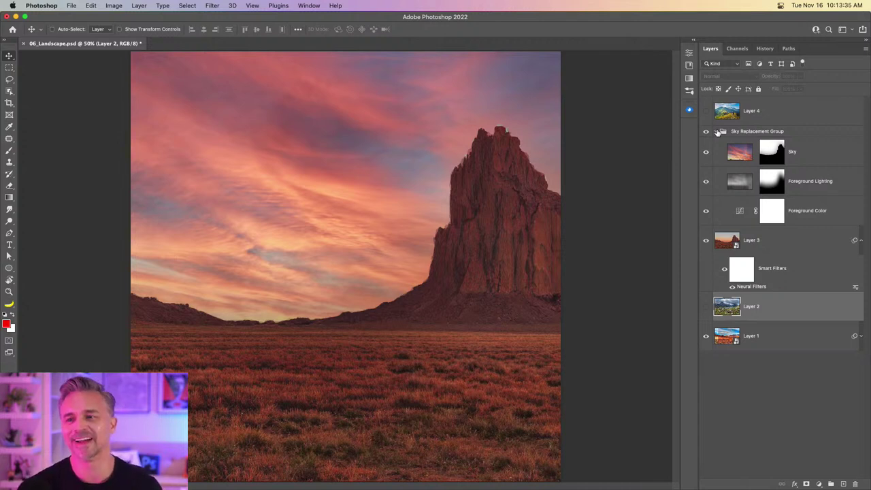
left_click(718, 133)
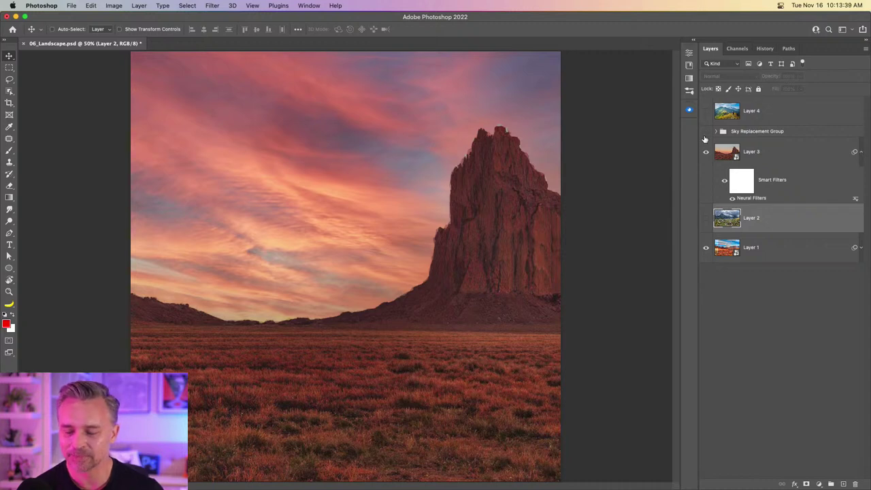
left_click_drag(704, 137, 705, 162)
left_click(706, 111)
left_click(771, 117)
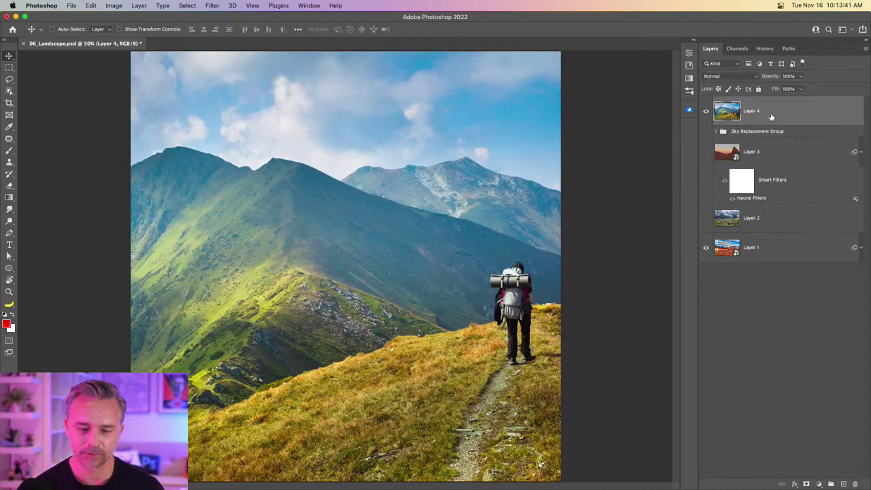
Convert Layer 4 to a smart object and enable the Landscape Mixer neural filter with the green river valley preset
key("super+equal")
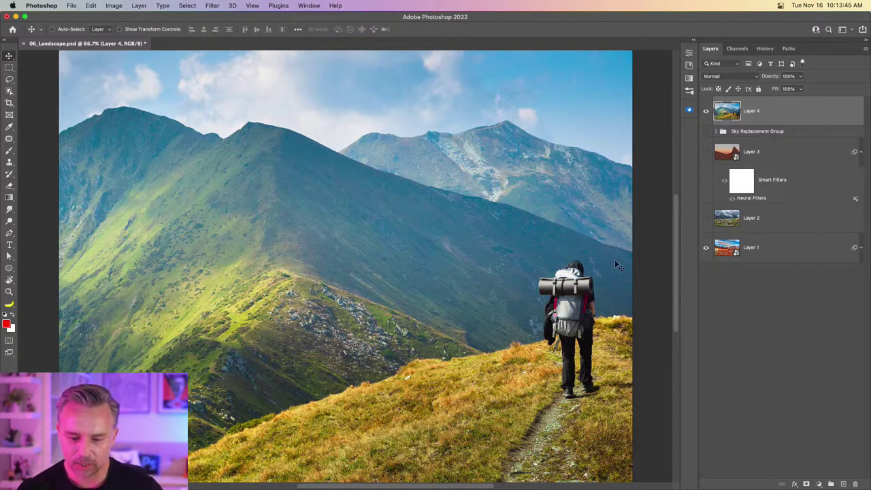
key("super+shift+alt+s")
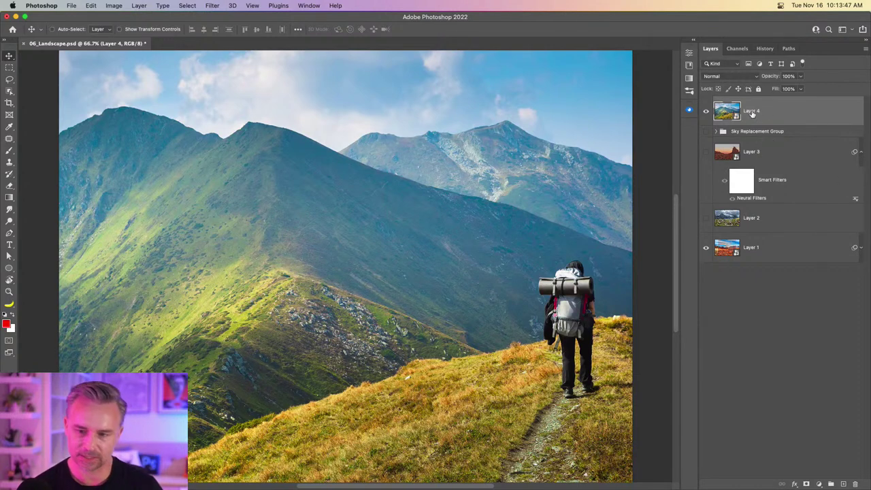
left_click(212, 5)
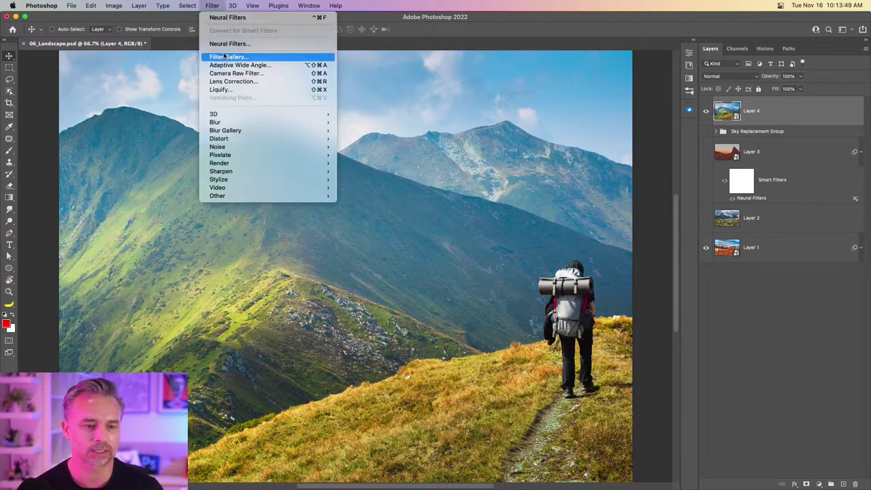
left_click(221, 41)
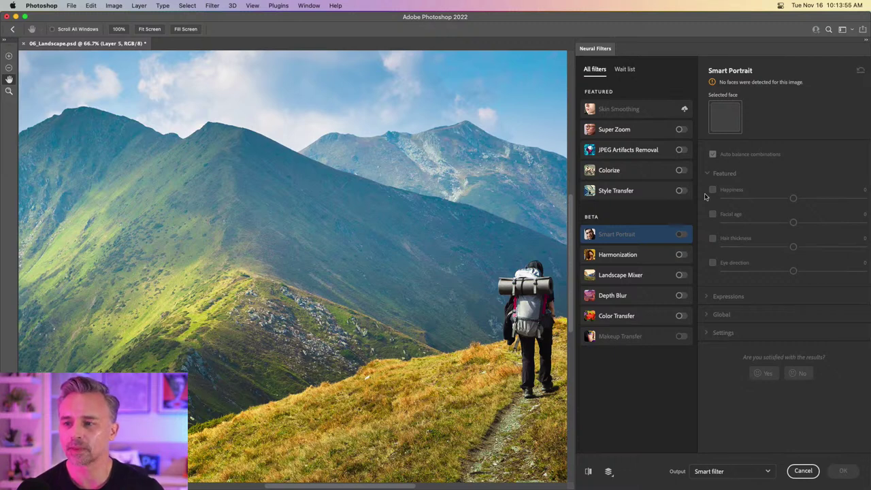
left_click(680, 273)
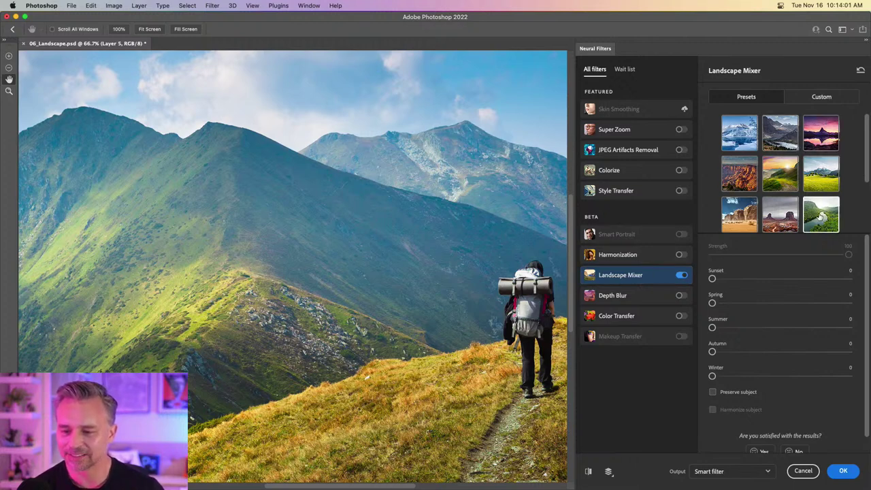
left_click(820, 216)
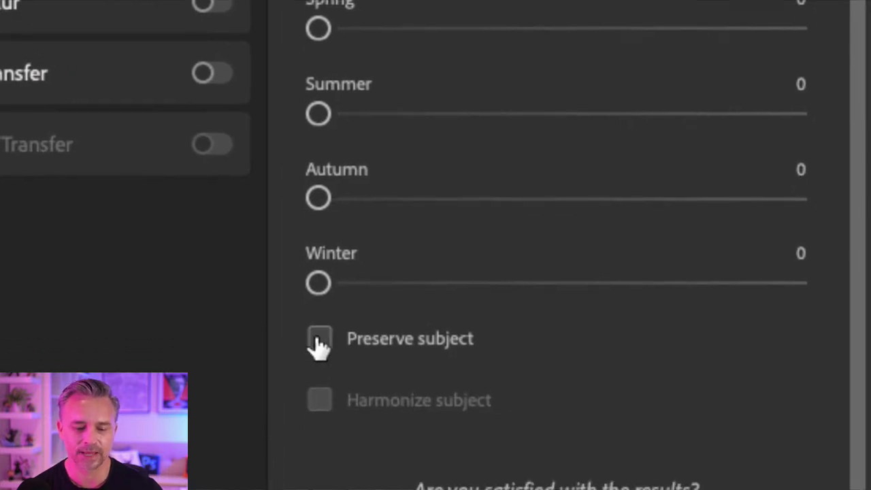
Enable Preserve subject and Harmonize subject for the hiker, apply Landscape Mixer as a smart filter, and expand Layer 4's filters
left_click(318, 344)
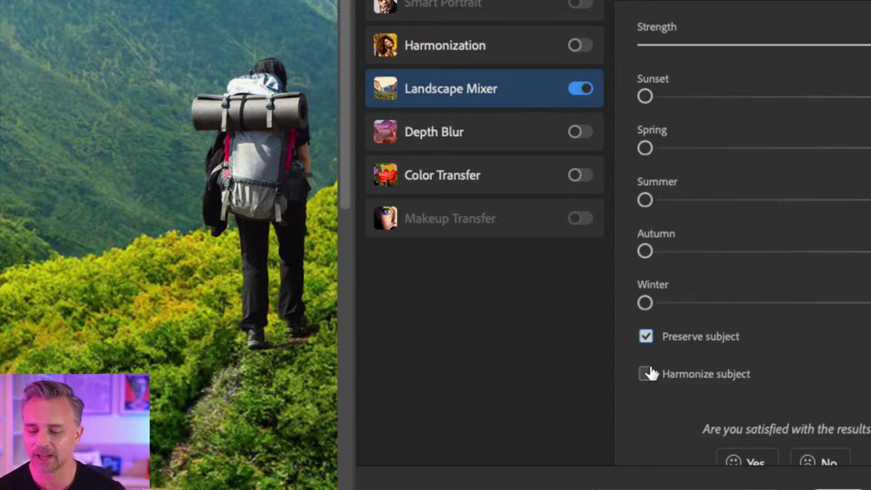
scroll(655, 382, "down", 1)
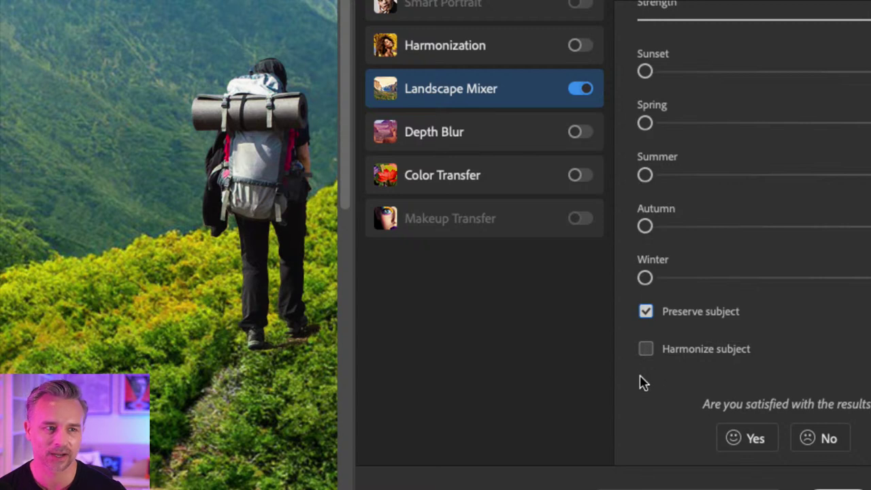
left_click(644, 352)
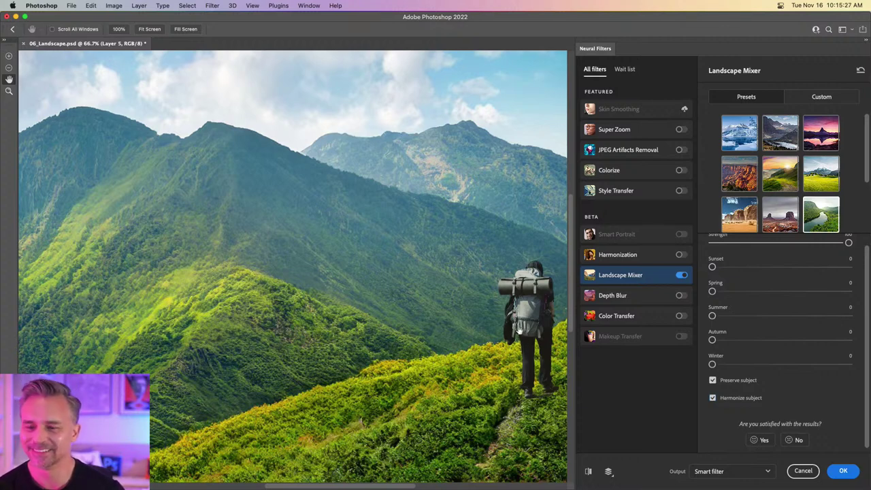
left_click_drag(524, 358, 467, 230)
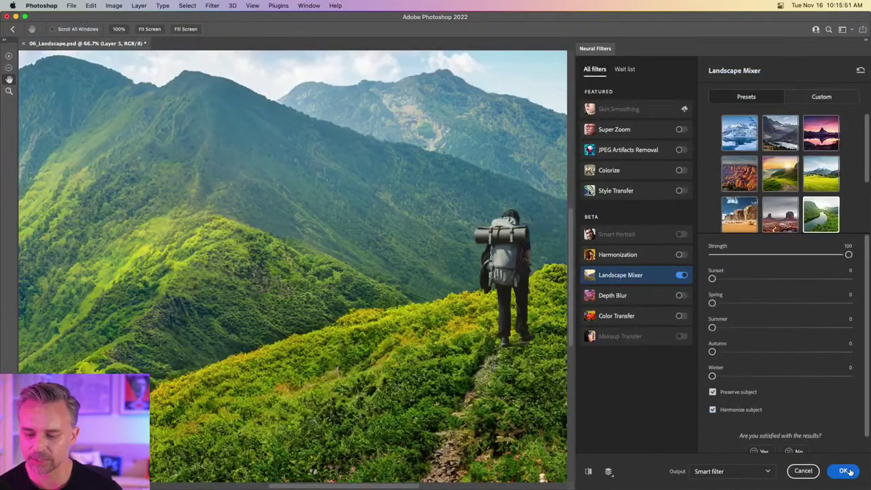
left_click(847, 471)
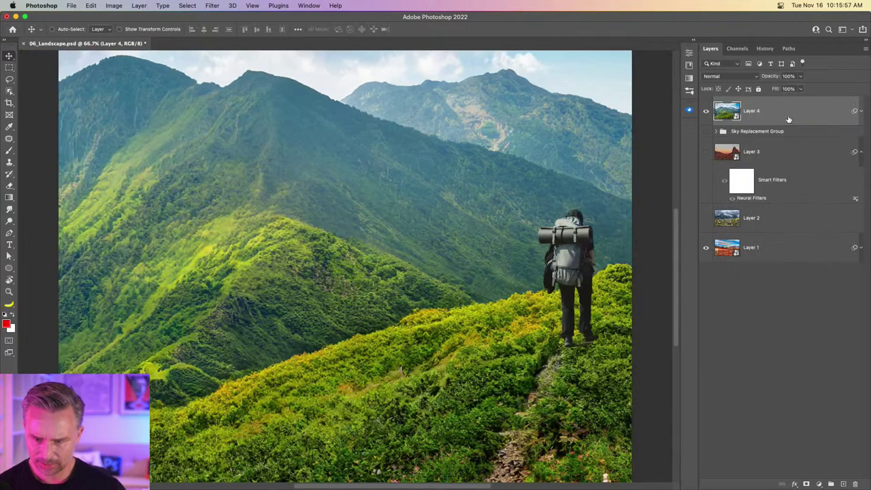
left_click(861, 112)
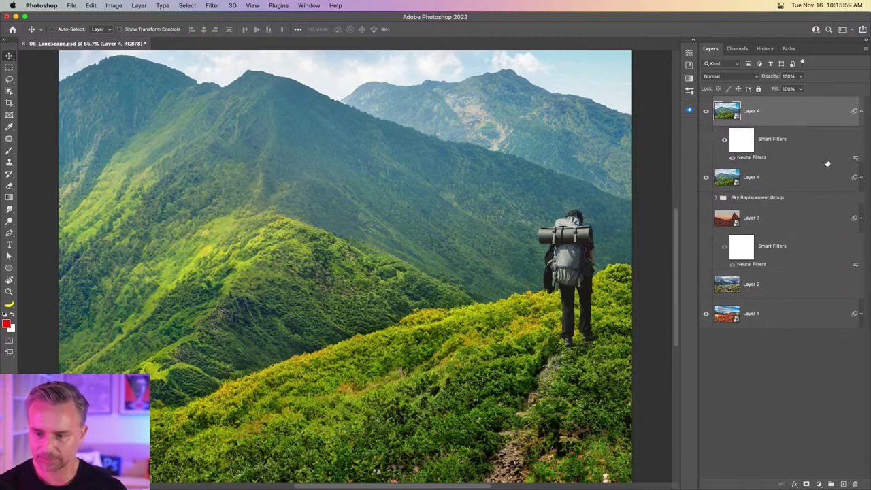
Remove the Neural Filters smart filter from the top Layer 4 and rasterize that layer
left_click_drag(842, 484, 856, 484)
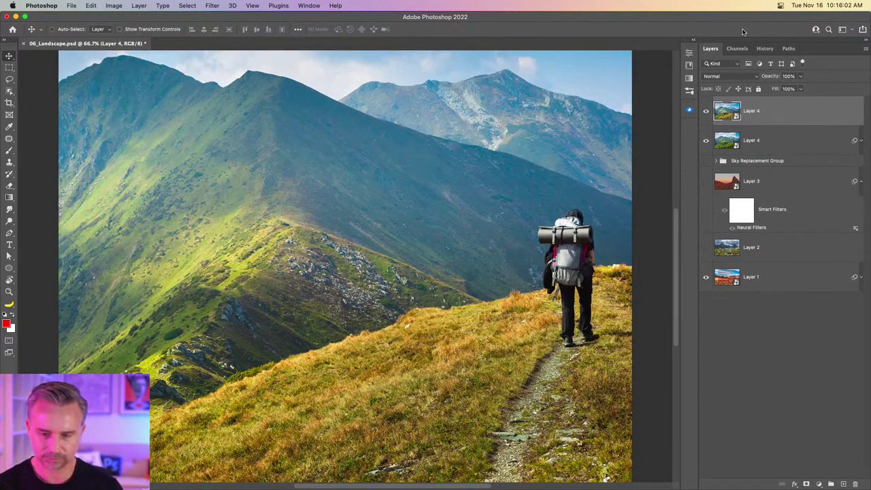
right_click(769, 106)
key("Return")
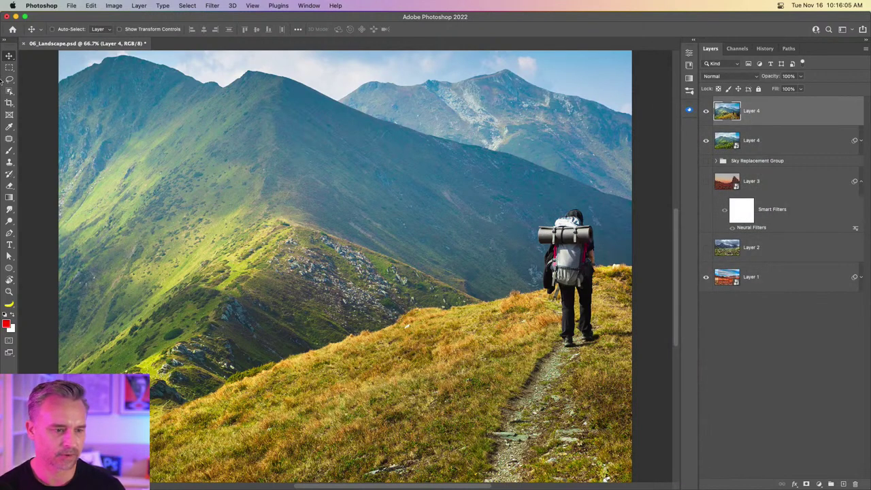
Select the hiker automatically with the Object Selection tool's Select Subject, and clear the selection
left_click(9, 91)
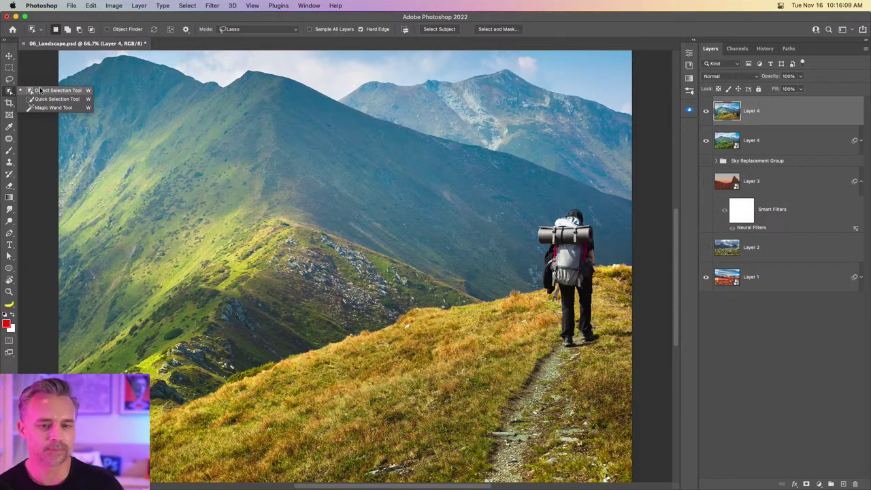
left_click(40, 89)
left_click(428, 29)
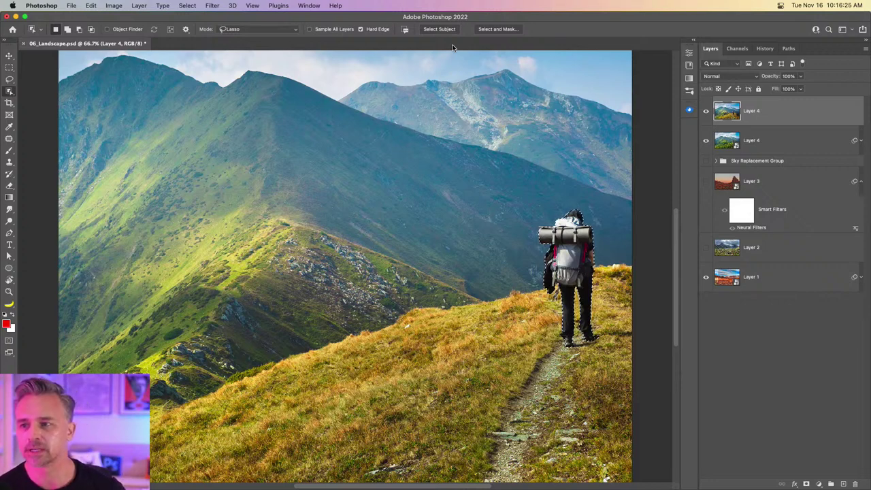
scroll(460, 199, "left", 2)
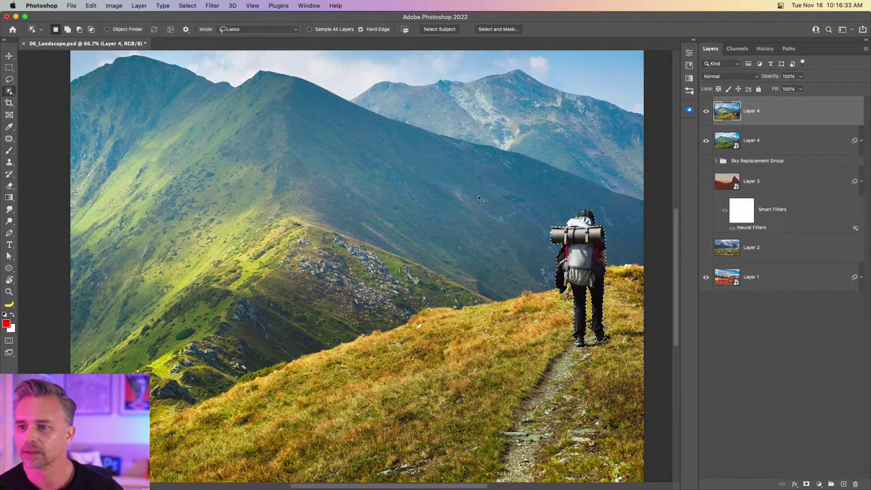
key("super+d")
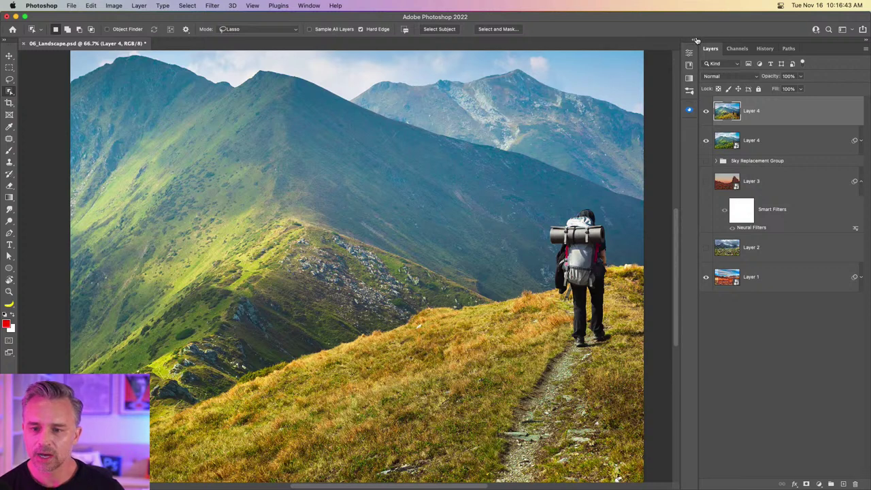
Add an empty layer above the top Layer 4, expand the collapsed panel dock and show the new layer's properties
left_click(843, 484)
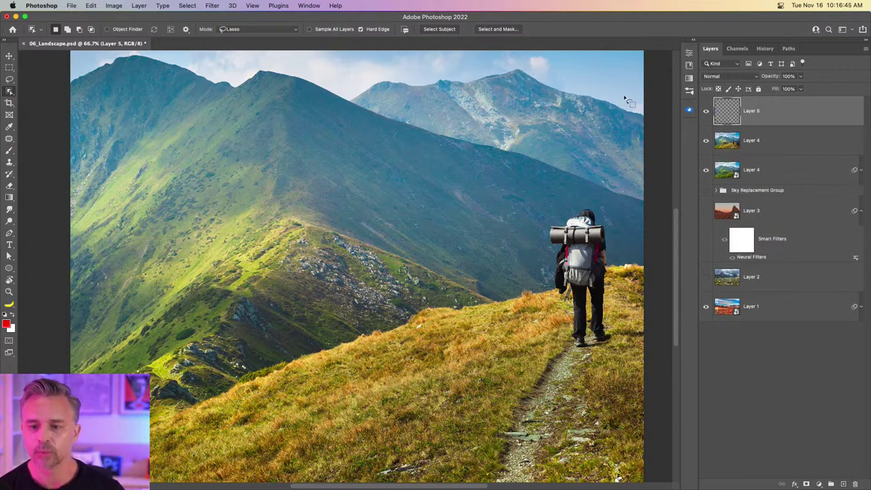
left_click(694, 39)
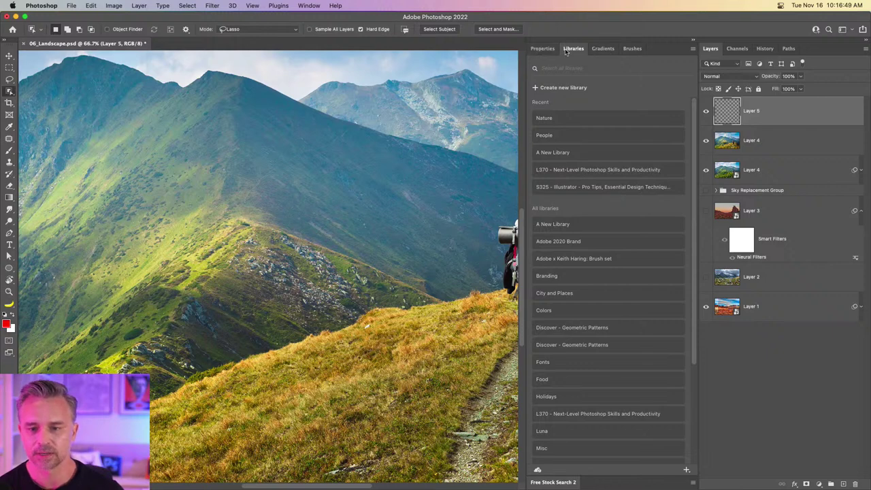
left_click(542, 49)
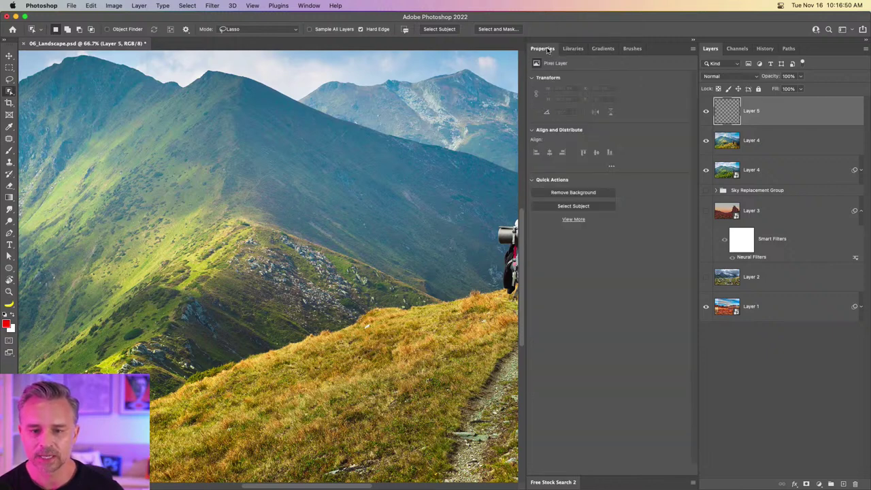
Open the Free Stock Search 2 plugin and search its photos for "portrait"
left_click(279, 5)
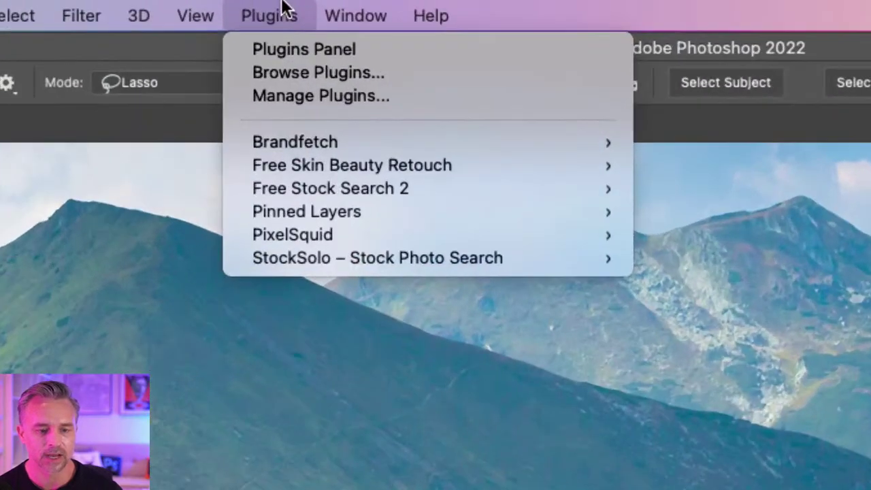
mouse_move(307, 193)
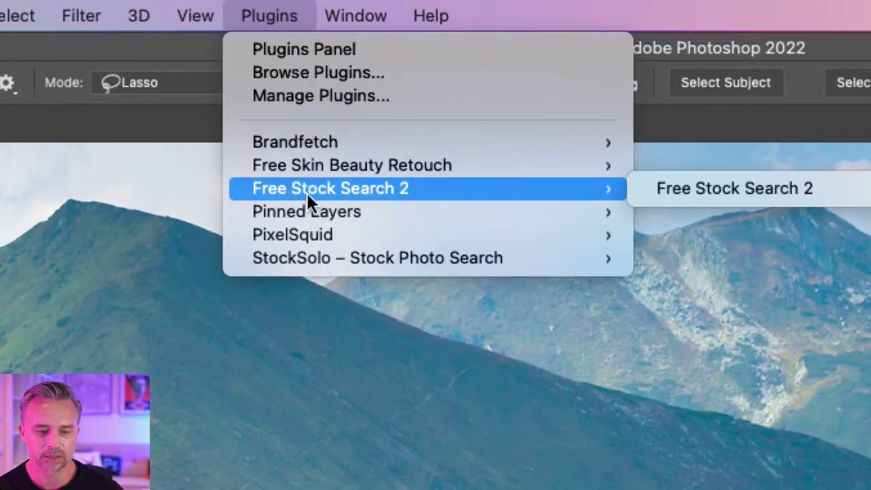
left_click(678, 192)
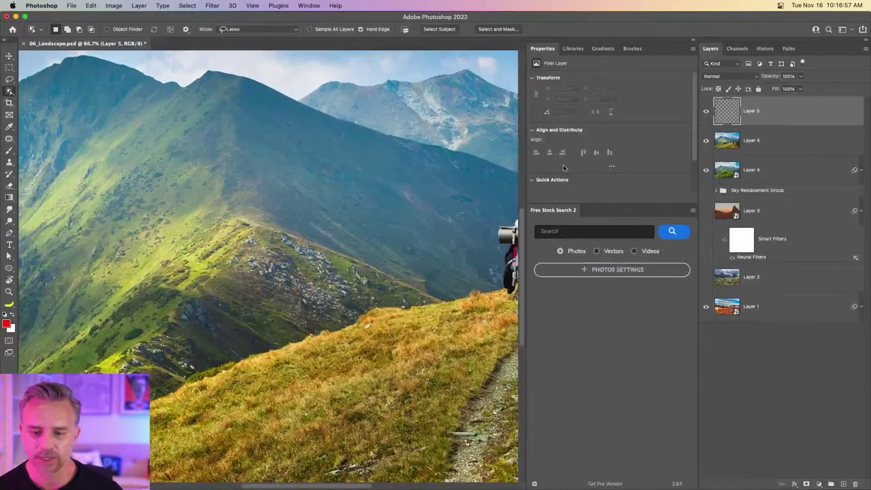
left_click(575, 231)
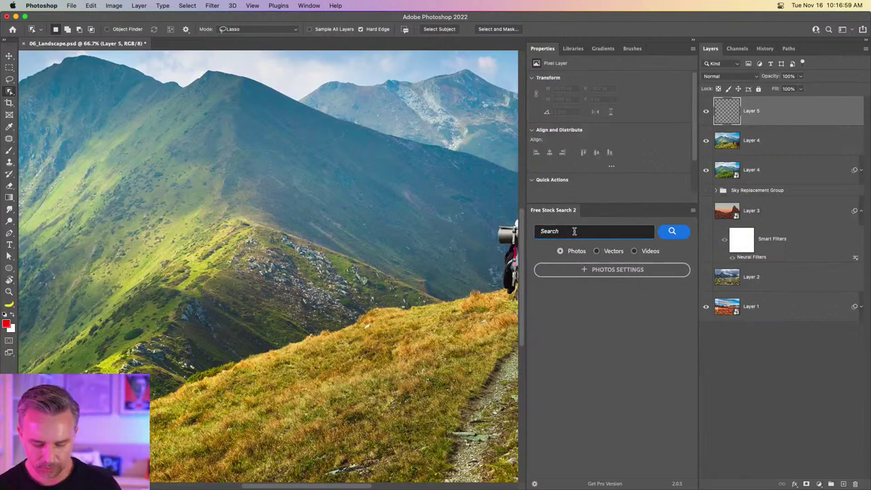
type("port")
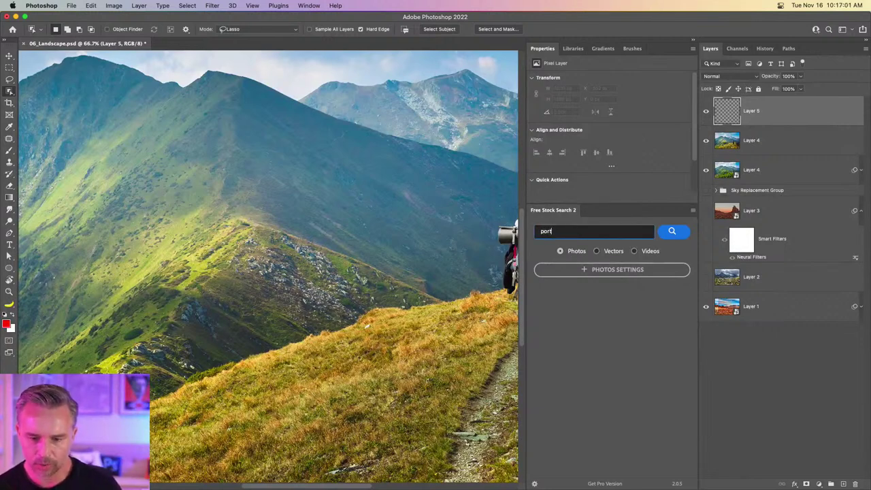
type("rait")
key("Return")
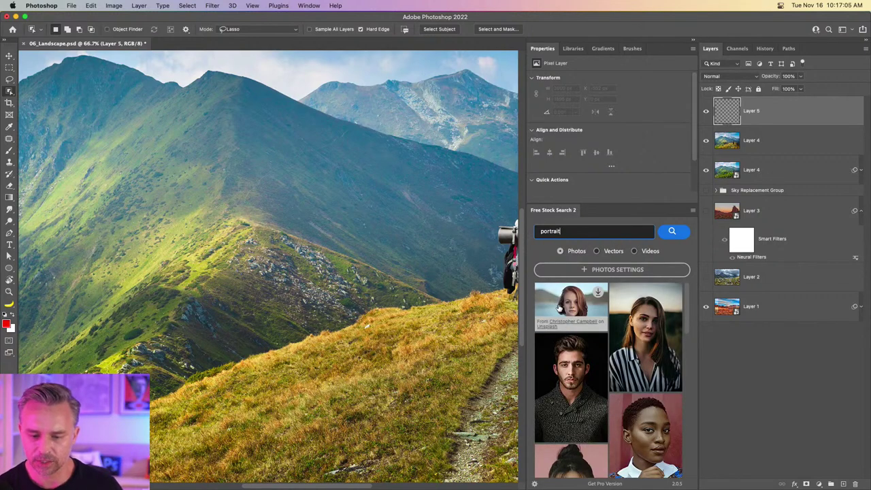
Open the stock portrait of the red-haired woman by the lake as a new document, declining the Pro version
mouse_move(568, 303)
left_click(572, 327)
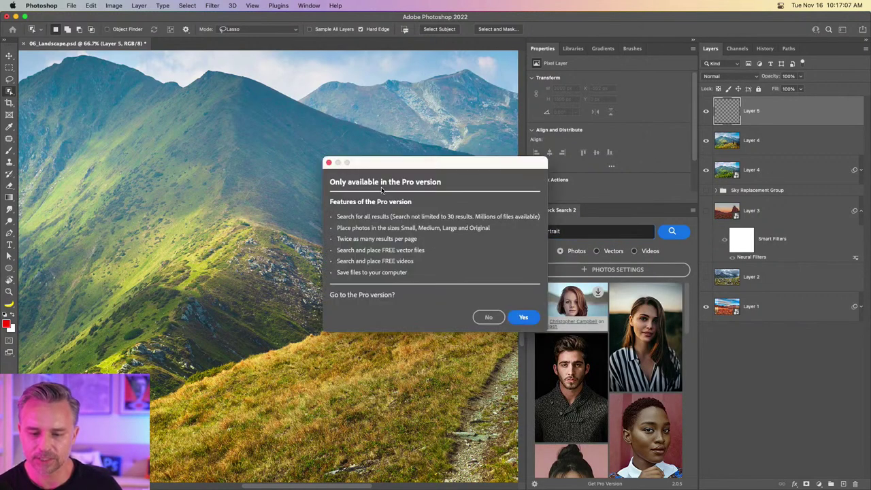
left_click(485, 318)
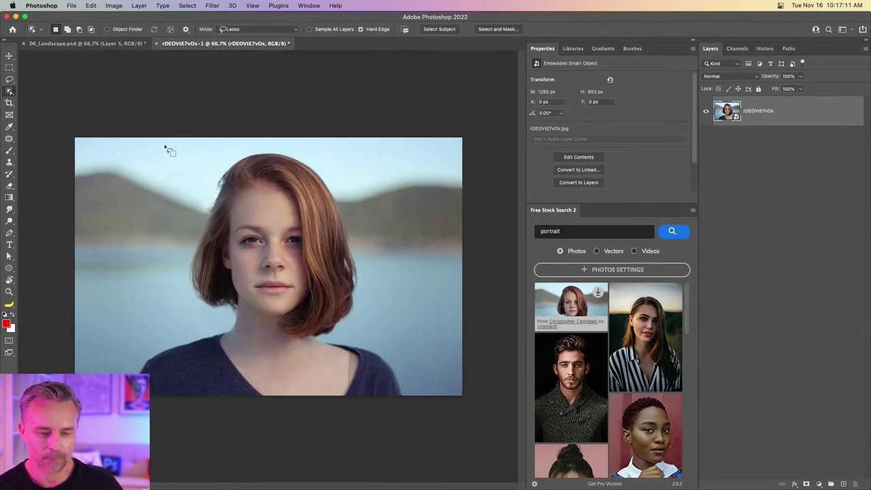
Open Neural Filters for the portrait and enable Landscape Mixer with the snowy blue mountain preset
right_click(774, 113)
left_click(722, 199)
left_click(216, 6)
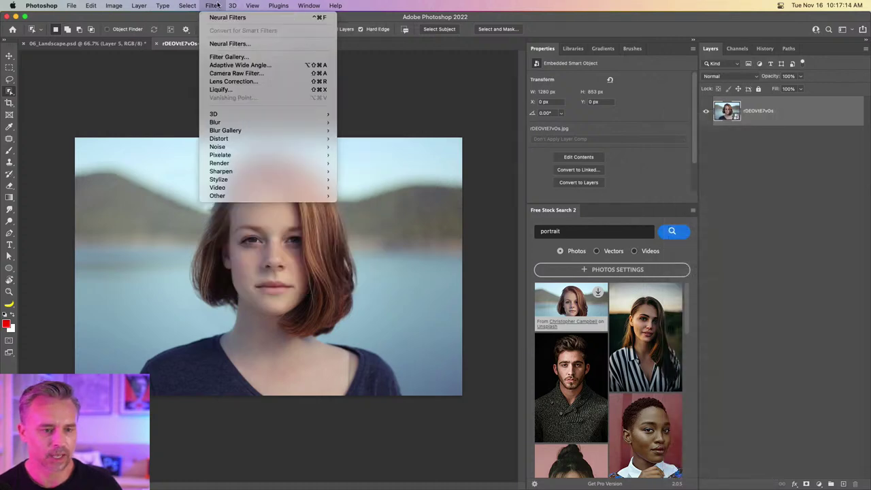
left_click(222, 44)
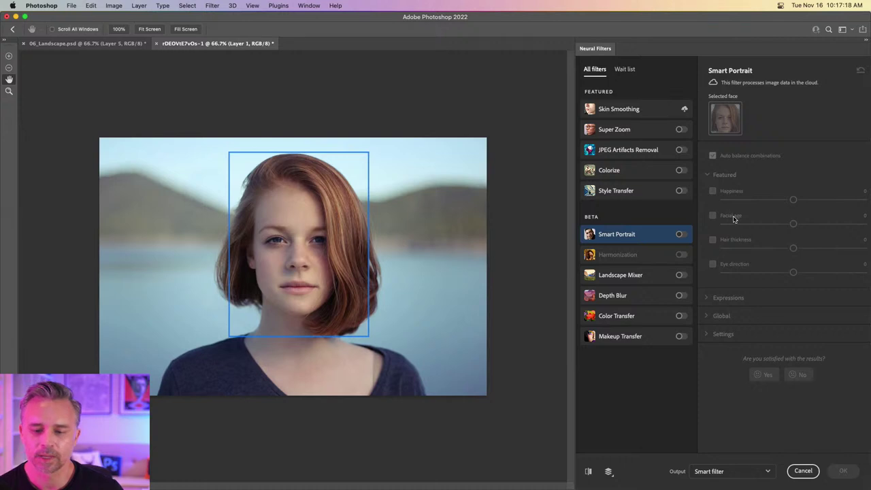
left_click(681, 275)
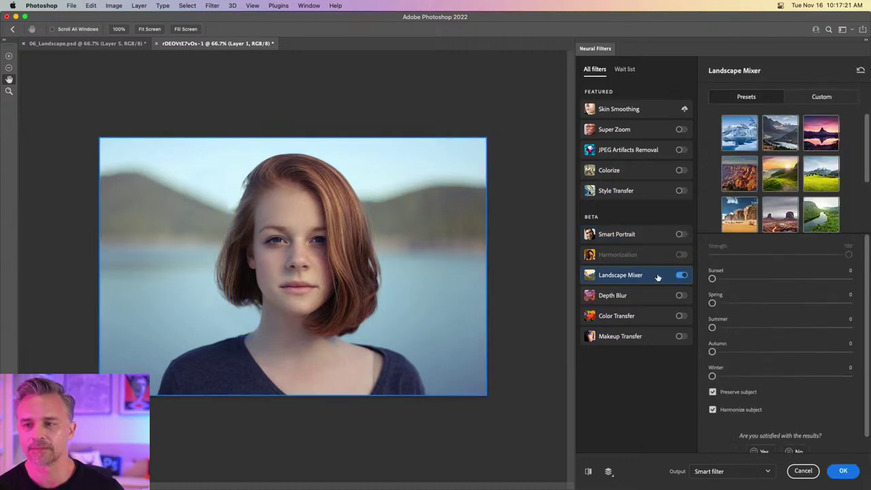
left_click(740, 134)
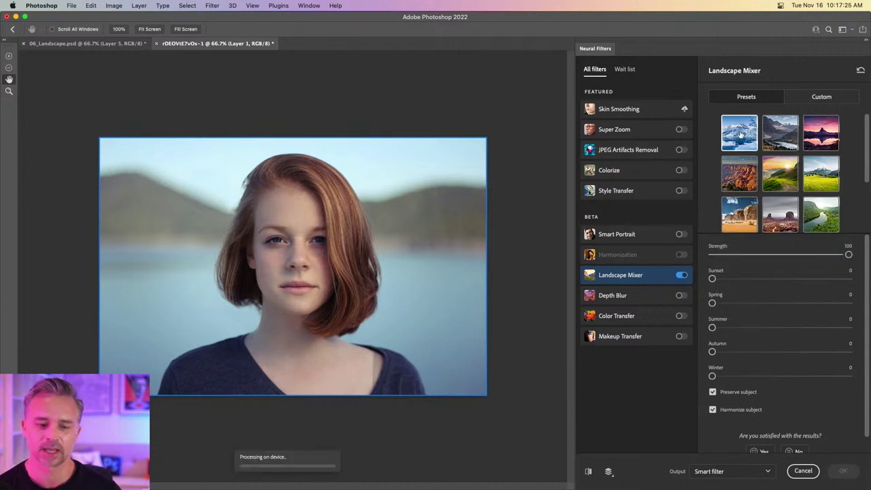
Turn off Harmonize subject and Preserve subject for the portrait, and apply Landscape Mixer as a smart filter
key("super+1")
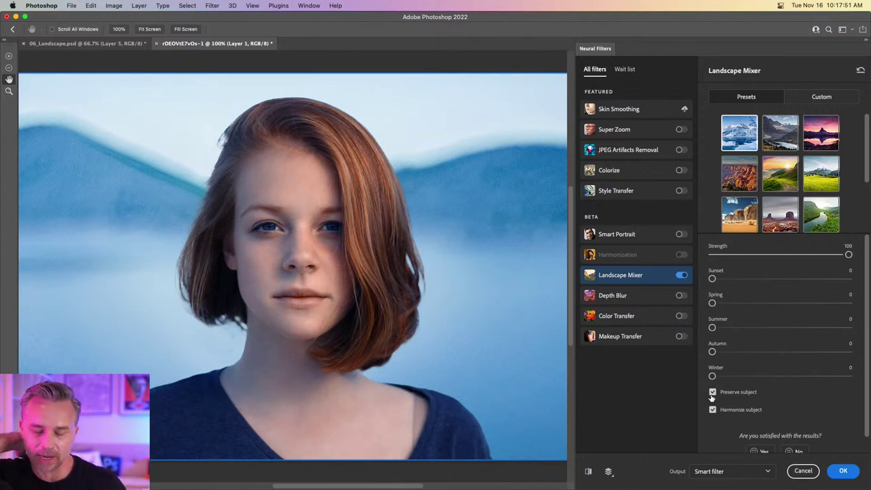
left_click(712, 410)
left_click(713, 394)
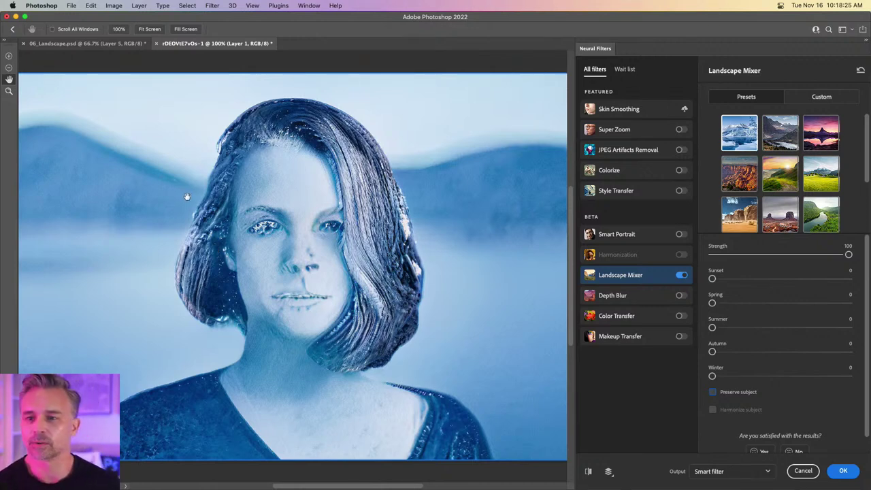
left_click_drag(245, 202, 267, 186)
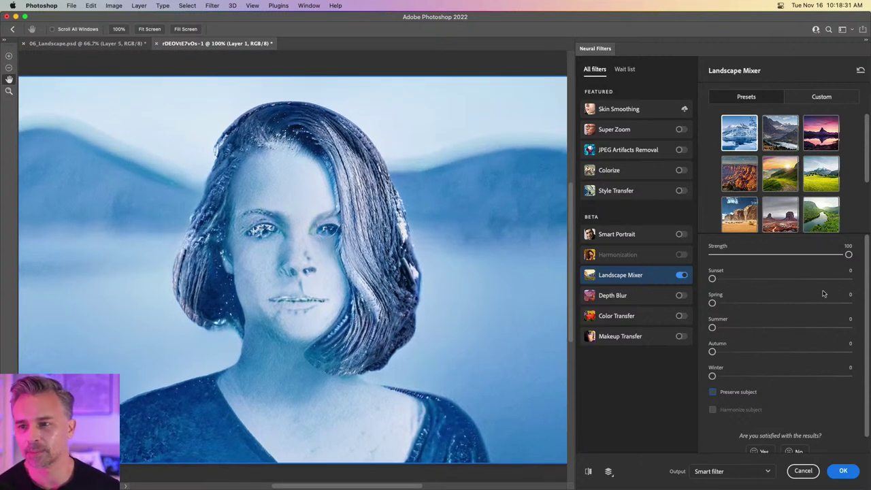
left_click(840, 471)
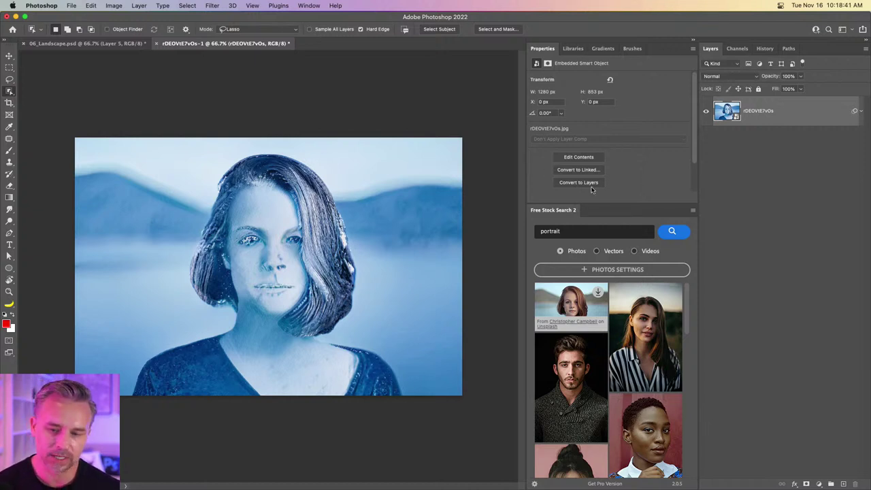
Expand the portrait layer's smart filters, hide Neural Filters to compare with the original, and enlarge the layer properties area
key("super+1")
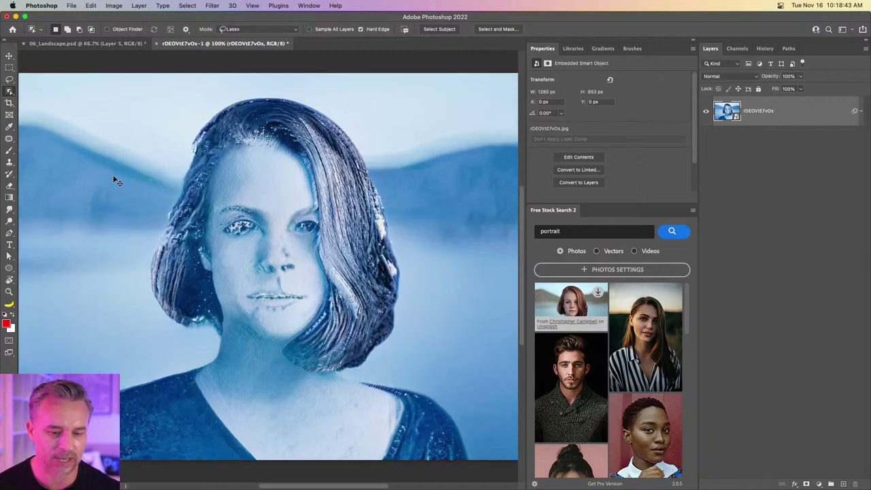
key("super+equal")
key("super+minus")
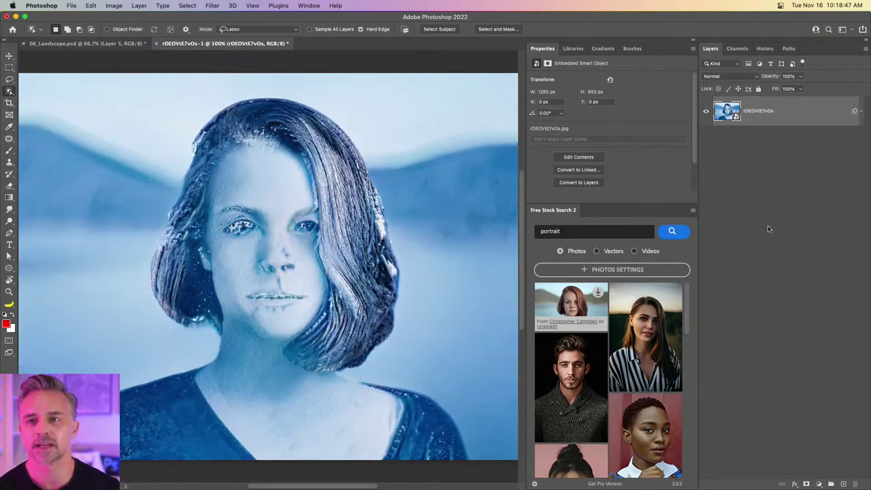
left_click(860, 111)
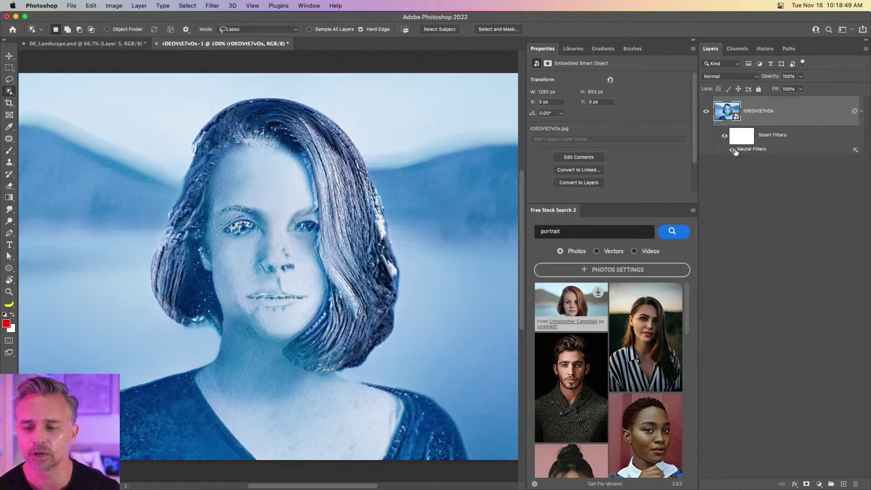
left_click(732, 151)
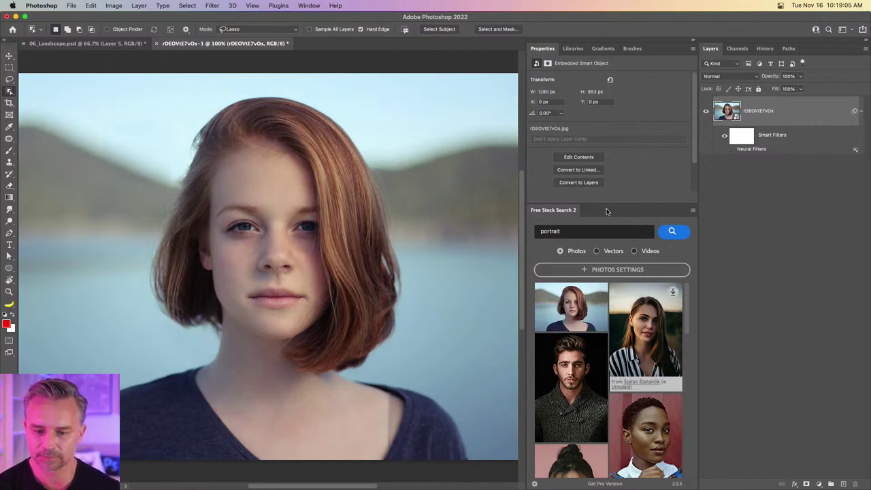
left_click_drag(616, 204, 601, 360)
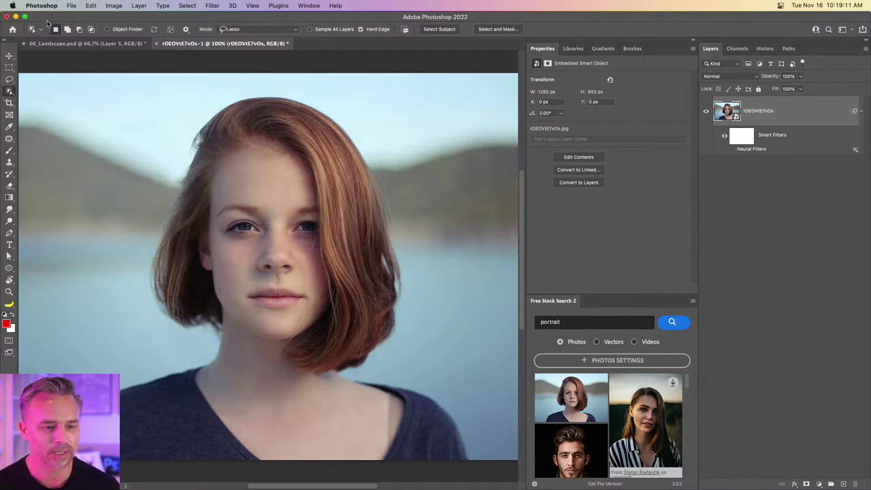
Bring up 06_Landscape.psd in a floating window and delete the empty Layer 5
left_click_drag(72, 44, 69, 51)
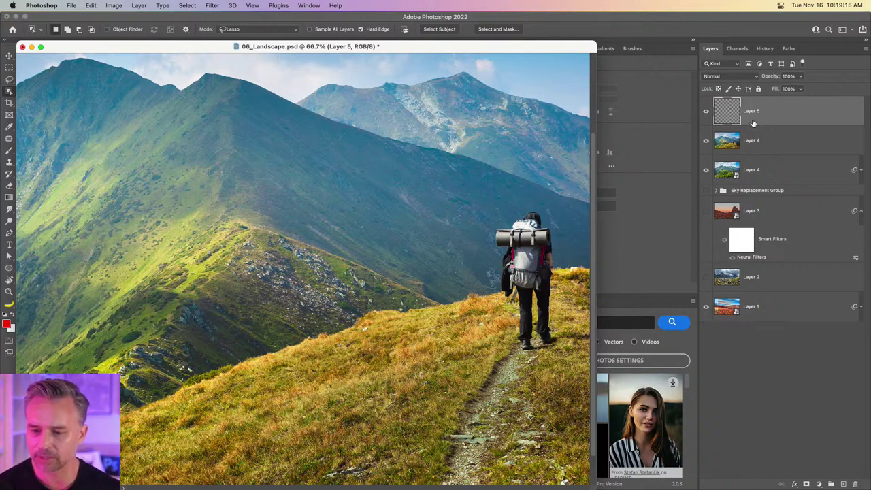
left_click(855, 484)
Hide both Layer 4 layers, and show Layer 3 and the Sky Replacement Group
left_click(708, 113)
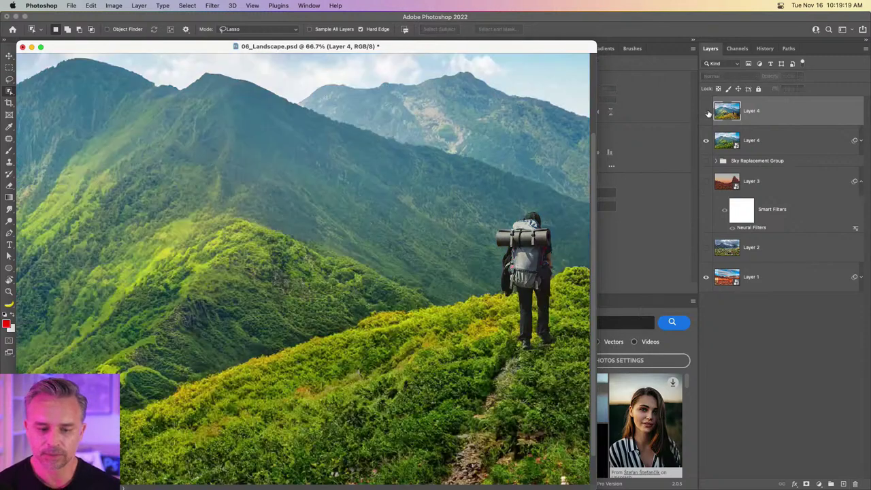
left_click(707, 141)
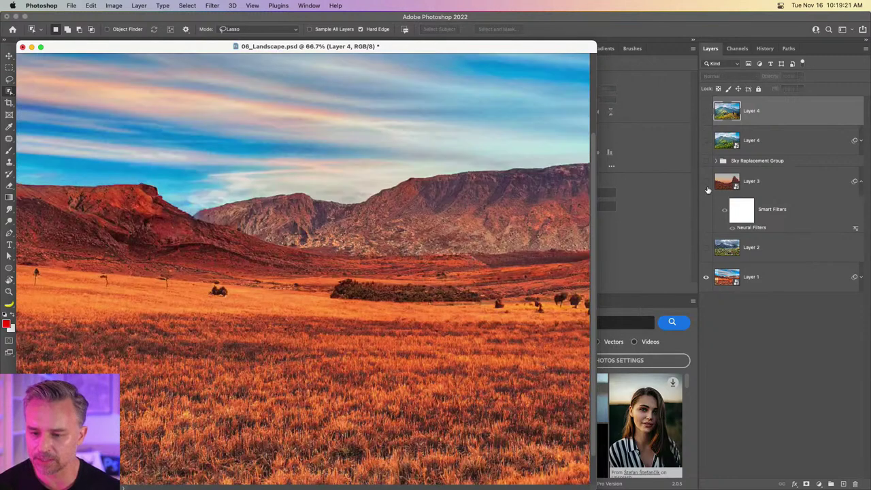
left_click(706, 182)
left_click(705, 181)
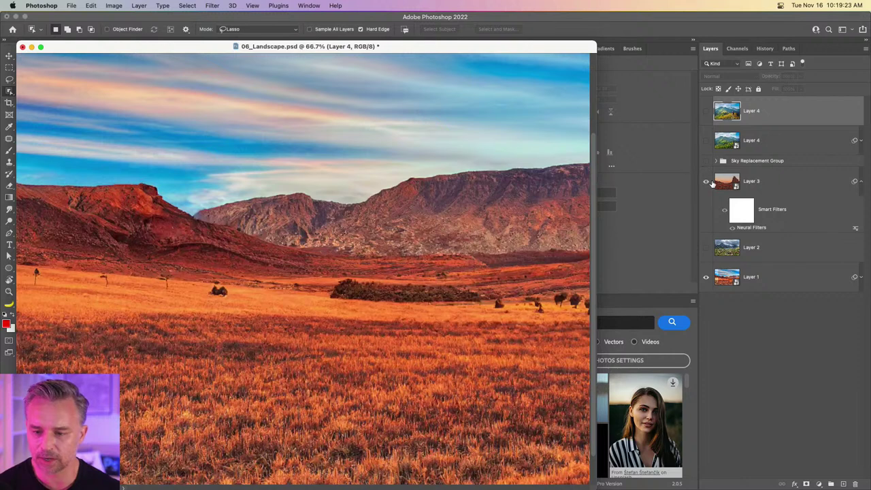
left_click(706, 181)
left_click(706, 161)
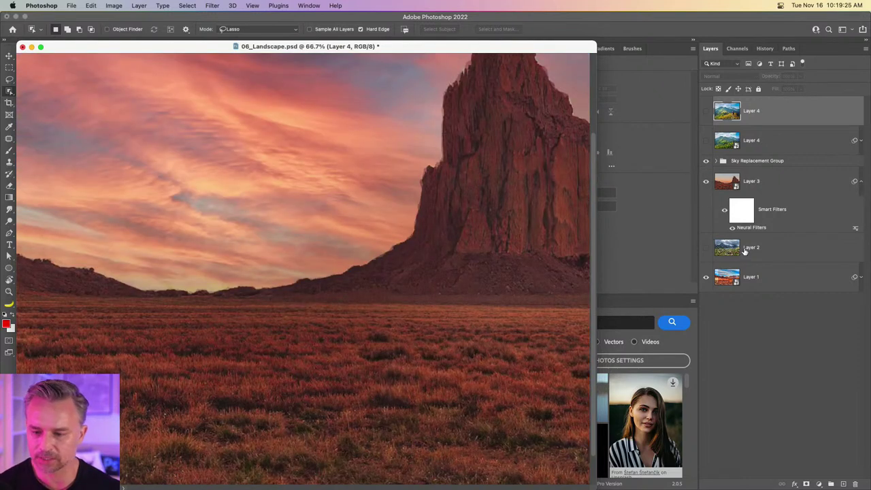
Select and show Layer 2, and hide the Sky Replacement Group and Layer 3
left_click(747, 247)
left_click(706, 248)
left_click(706, 161)
left_click(706, 181)
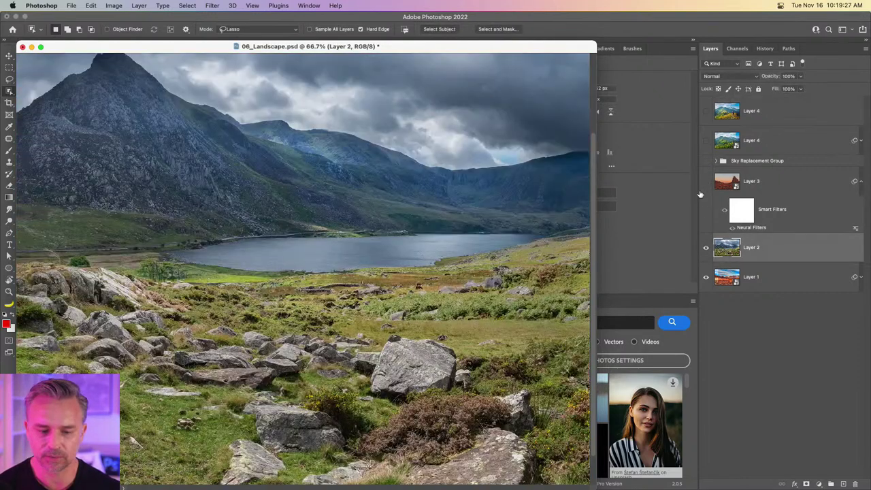
Dock the 06_Landscape.psd window as a tab at 50% zoom and collapse the properties panel column
key("super+minus")
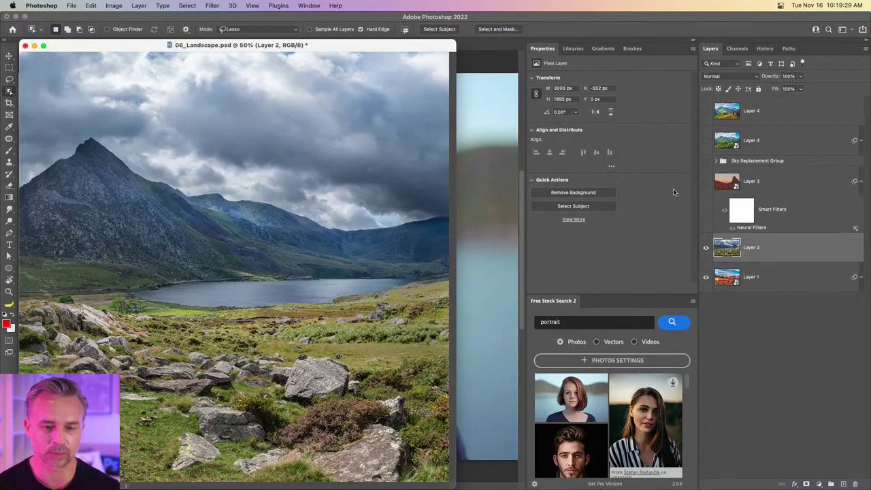
left_click_drag(294, 46, 352, 45)
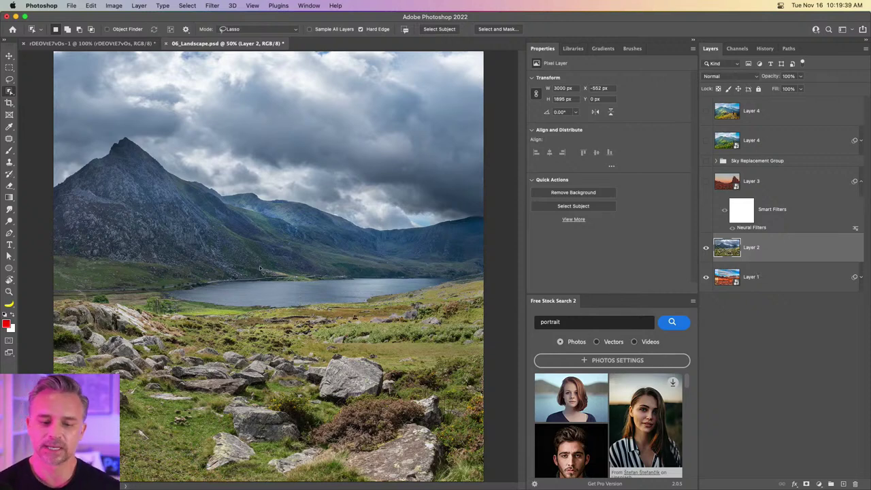
left_click(692, 42)
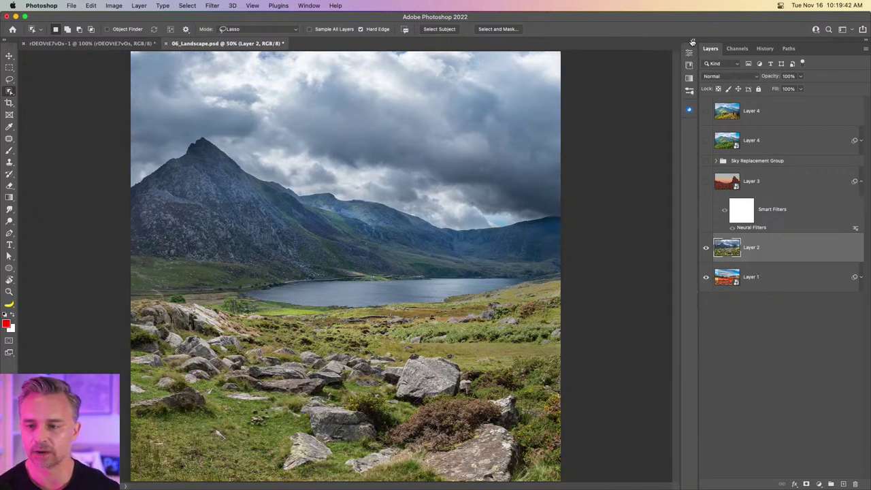
Enable Landscape Mixer in Neural Filters for Layer 2, switch to a custom landscape style, and browse the computer for its image
left_click(211, 5)
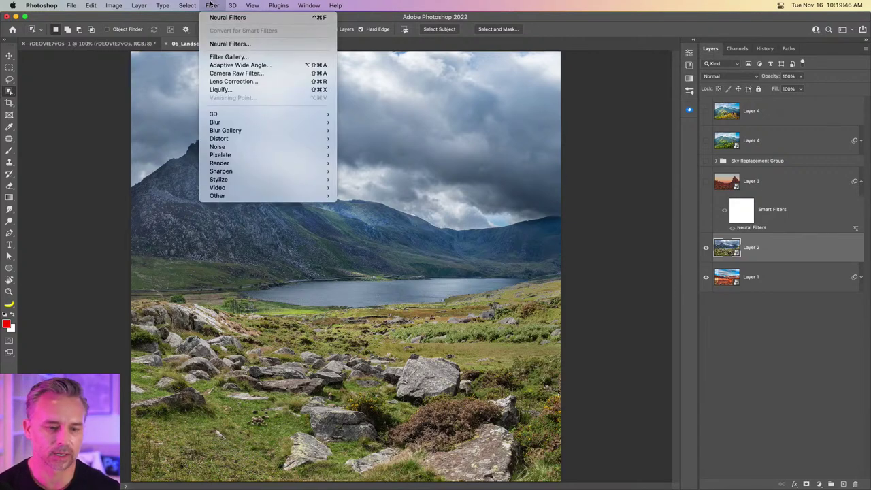
left_click(239, 44)
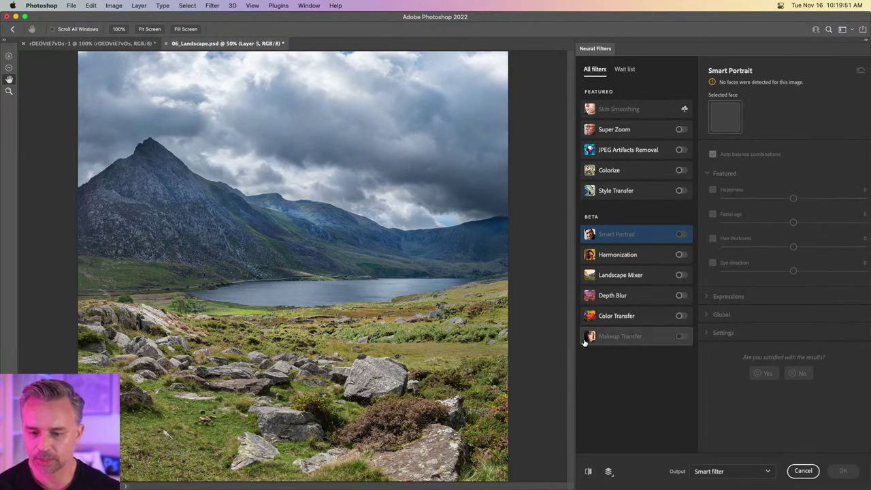
left_click(680, 274)
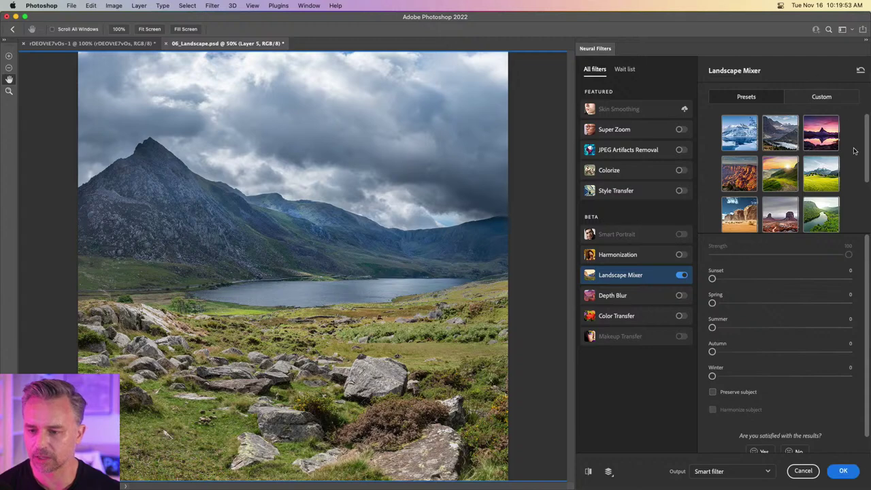
scroll(855, 150, "down", 3)
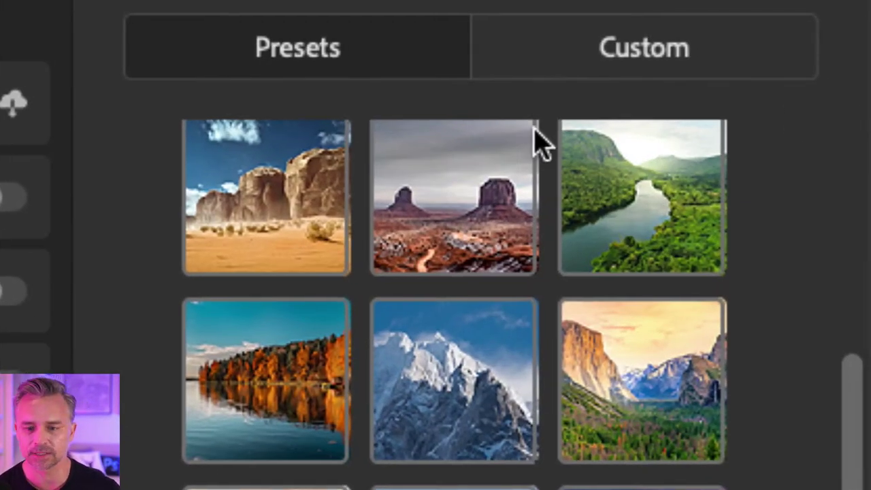
left_click(607, 66)
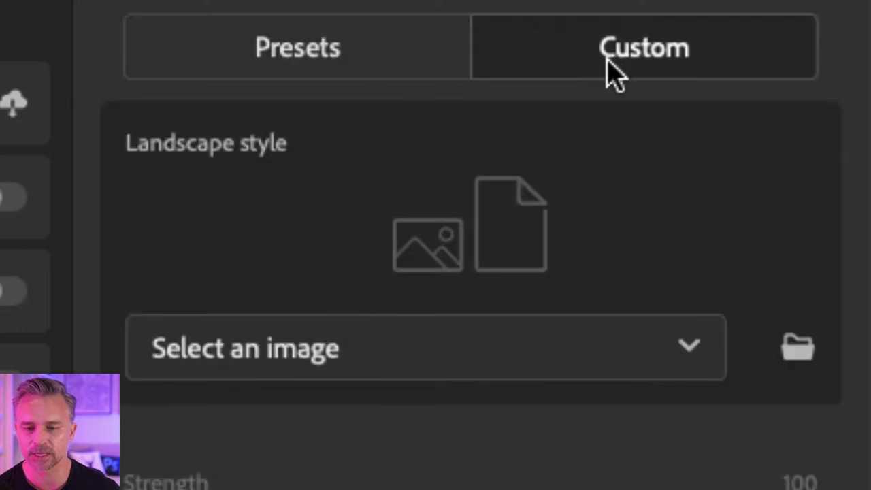
left_click(275, 357)
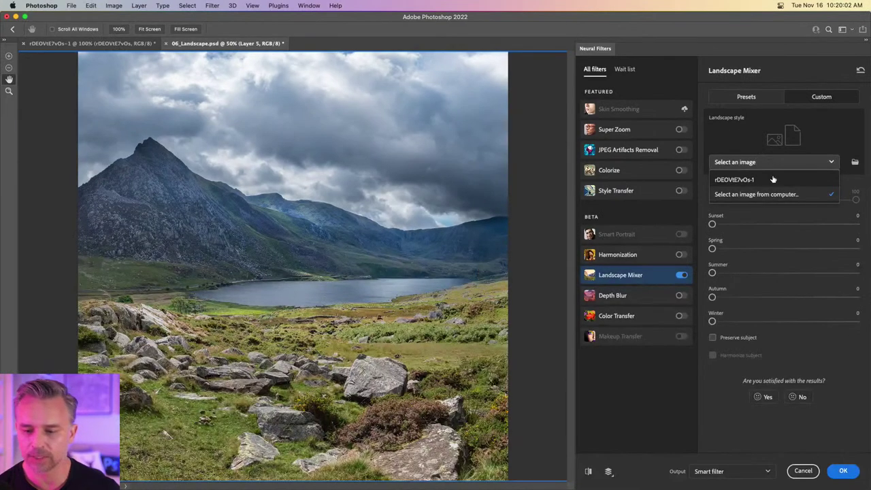
left_click(842, 135)
left_click(857, 163)
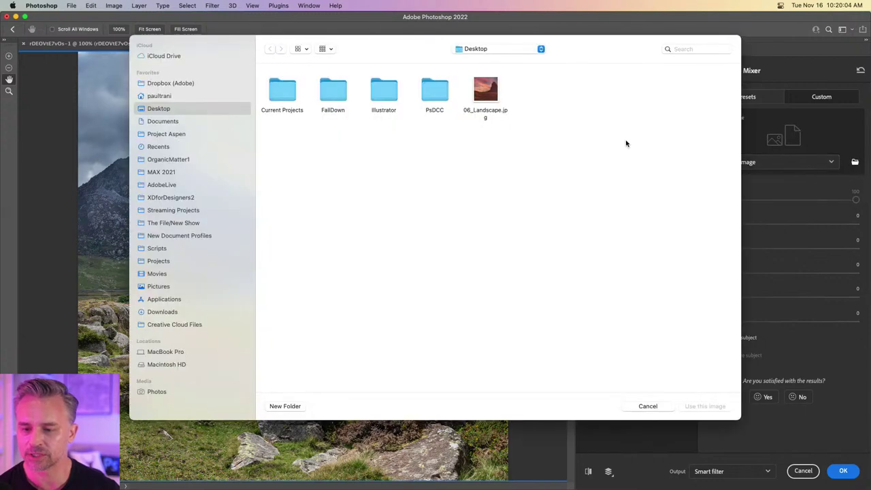
Look through the Current Projects folder and its Neckties and Rock subfolders for a style image
double_click(284, 94)
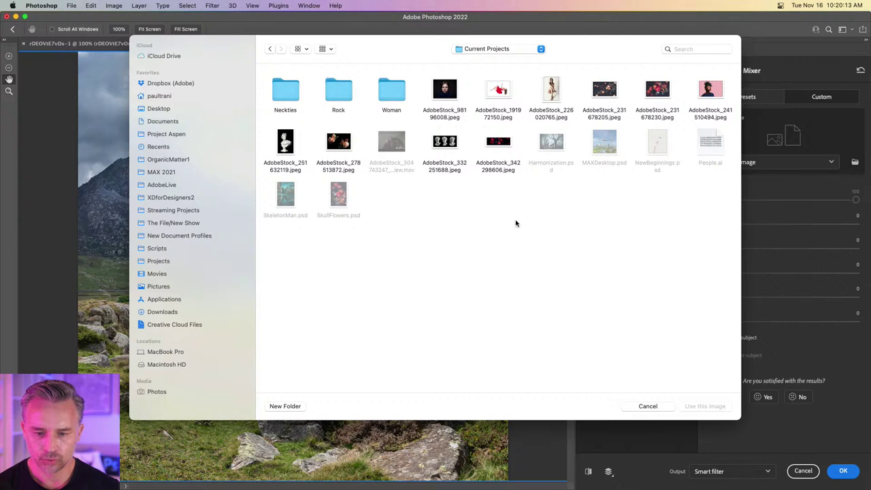
left_click(293, 95)
double_click(293, 95)
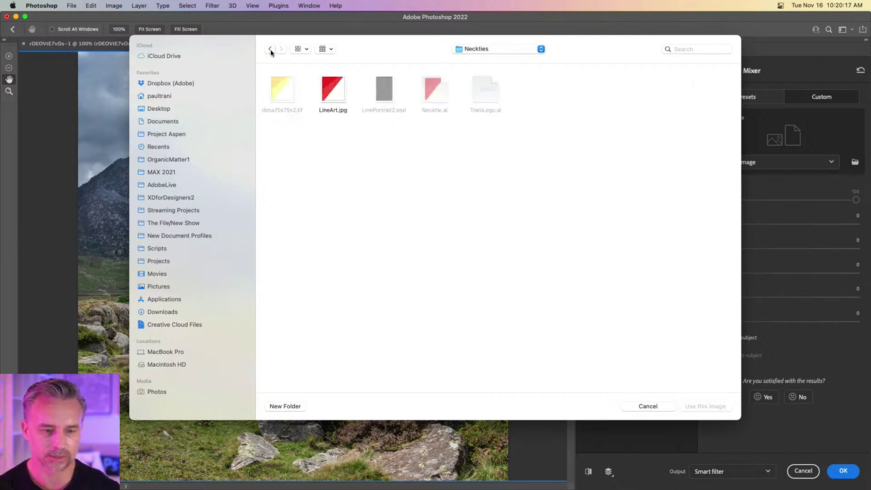
left_click(270, 49)
double_click(340, 95)
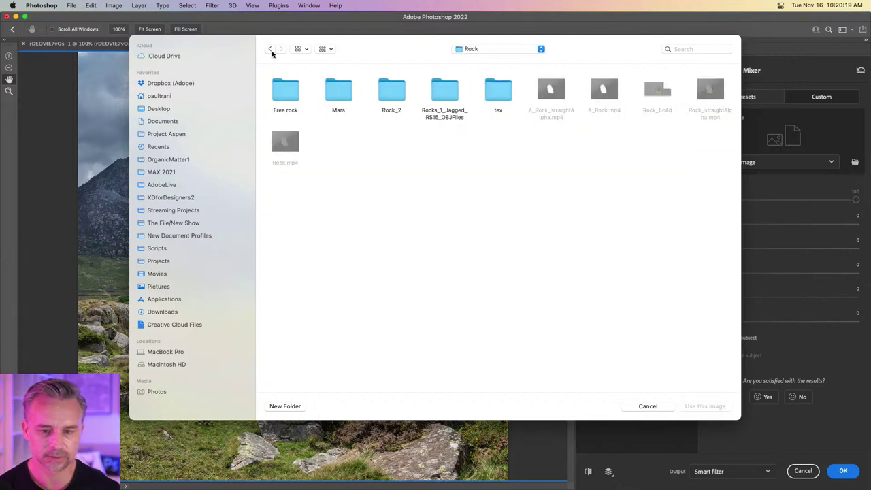
left_click(271, 49)
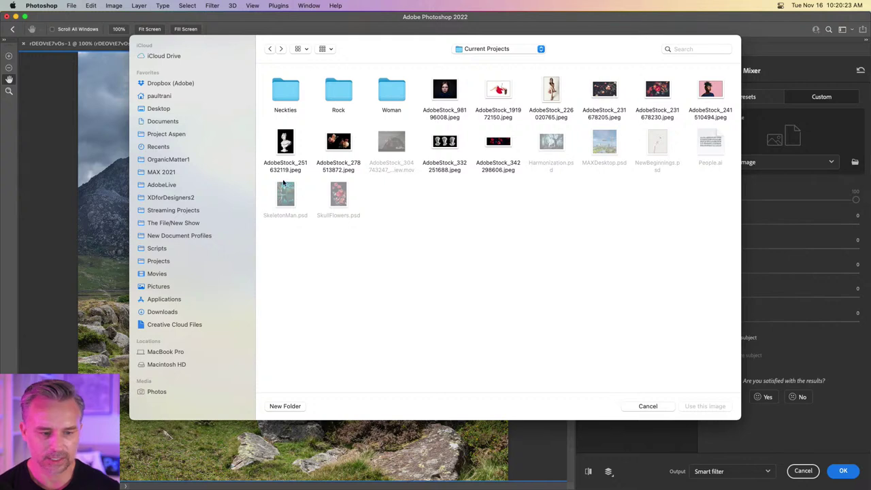
Preview AdobeStock_56916430.jpeg in the Landscapes folder under Pictures/Photos and use it as the custom landscape style
left_click(153, 286)
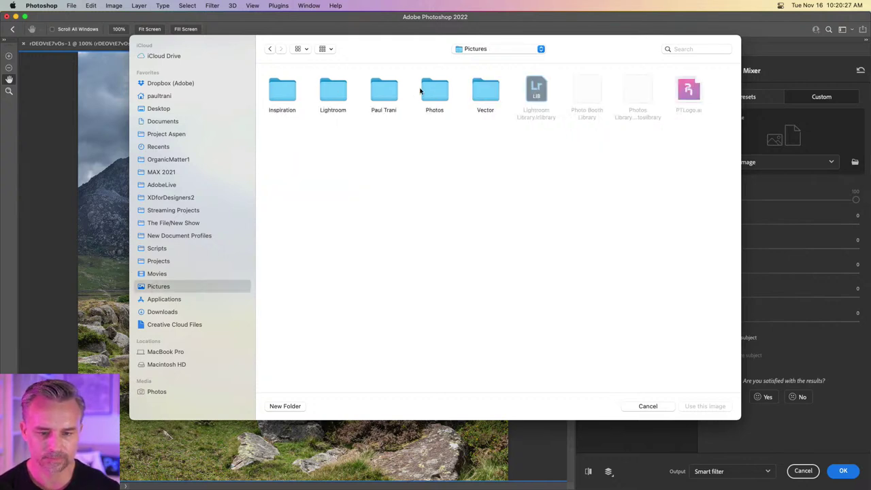
double_click(431, 88)
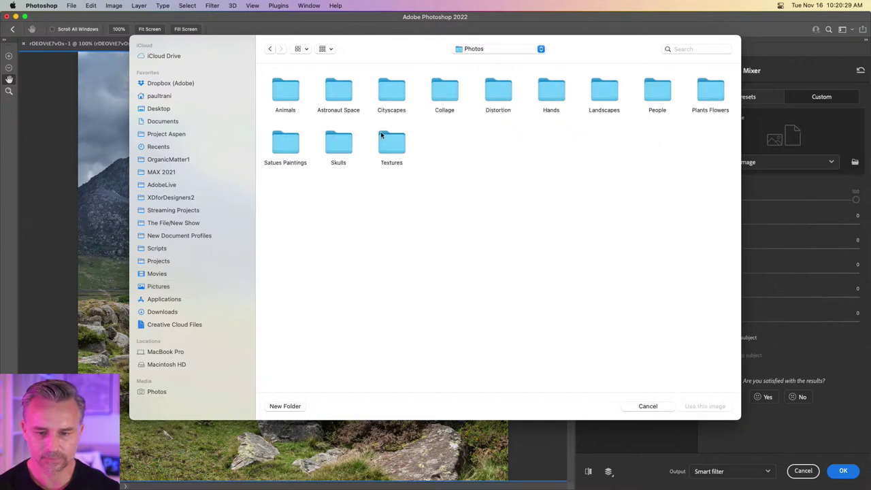
double_click(605, 92)
left_click(492, 151)
key("space")
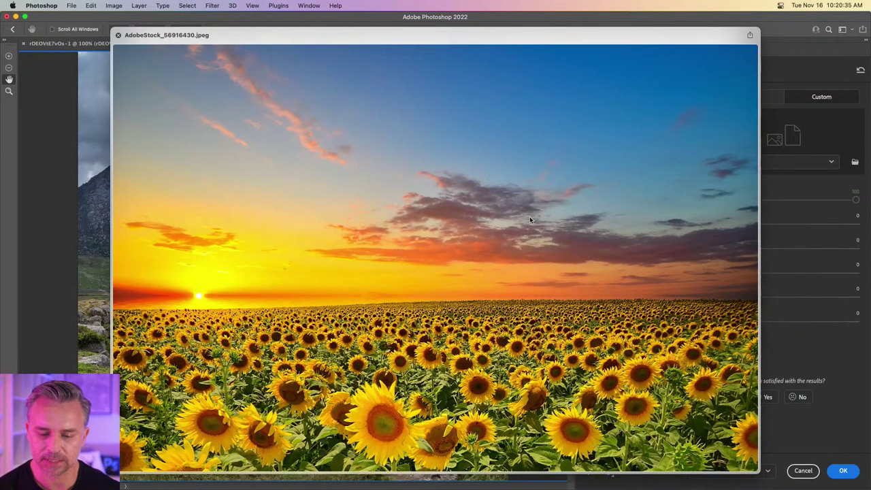
key("space")
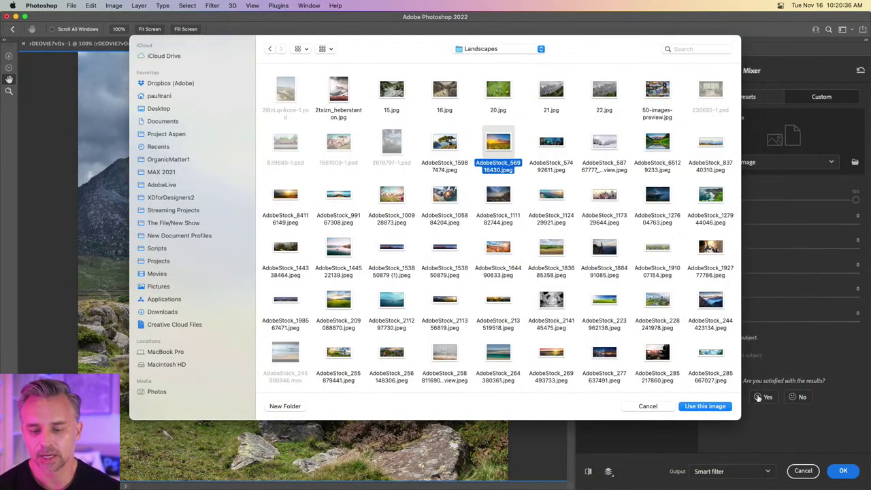
left_click(688, 407)
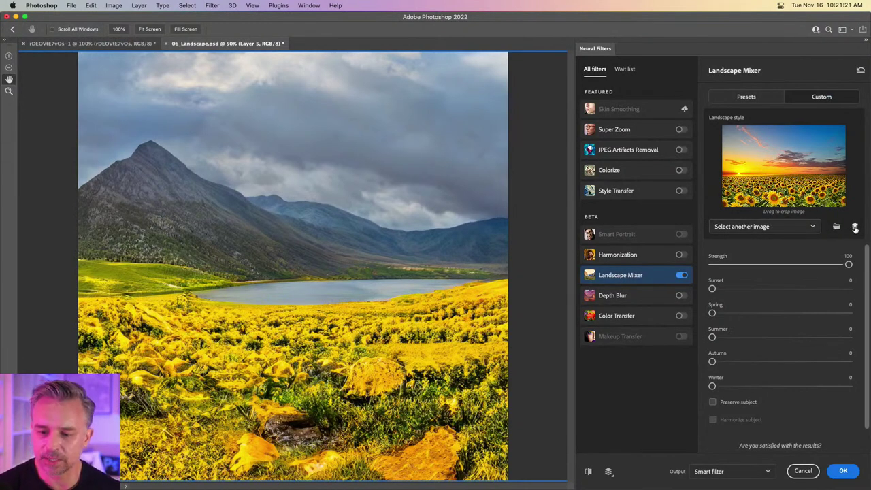
Replace the style image with AdobeStock_164490633.jpeg and apply Landscape Mixer to Layer 2 as a smart filter
left_click(836, 226)
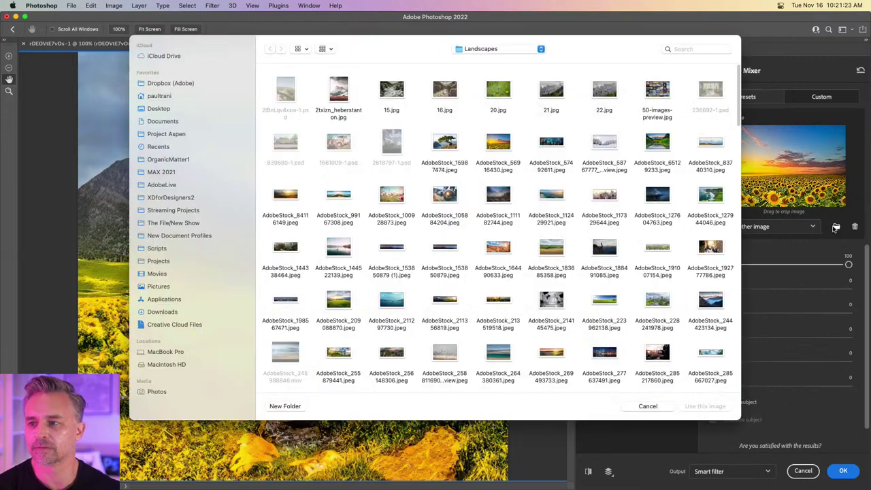
left_click(495, 251)
key("space")
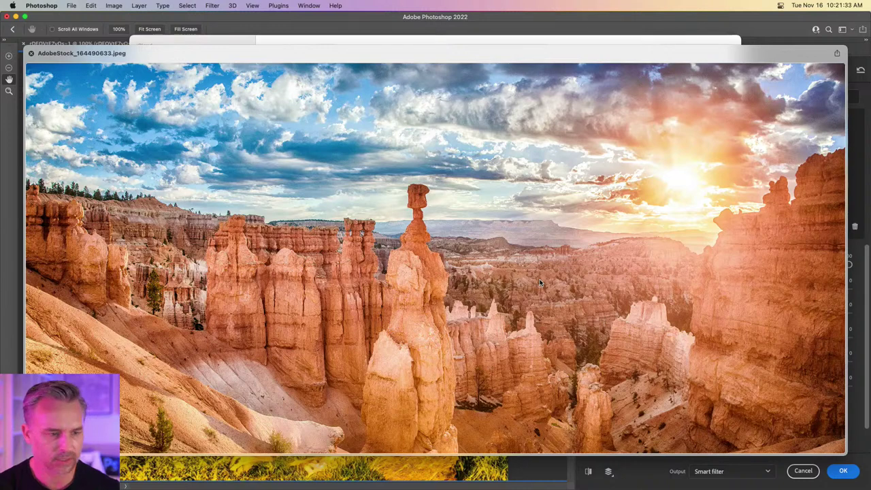
key("space")
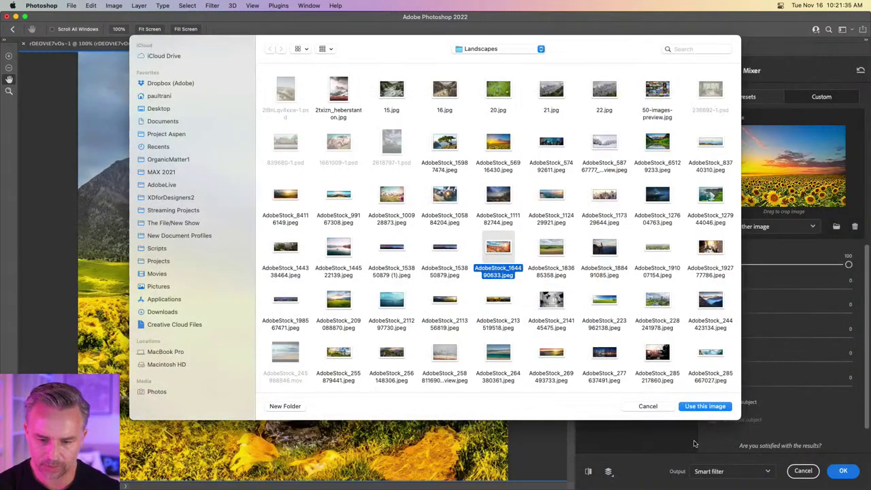
left_click(708, 407)
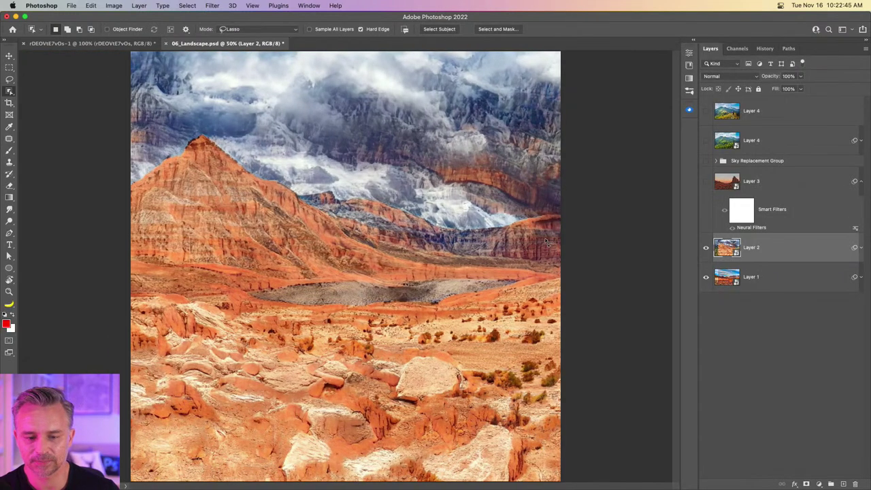
Hide Layer 2, show Layer 3 and the Sky Replacement Group, and select the group
left_click(706, 249)
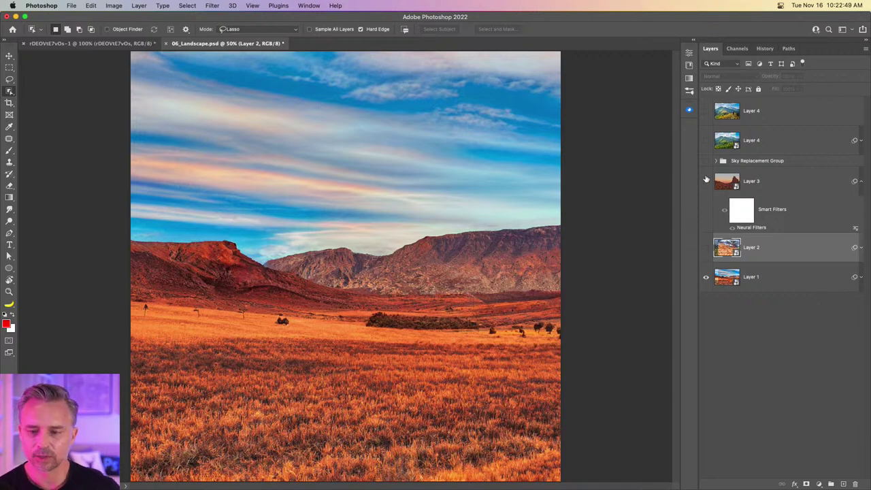
left_click(706, 181)
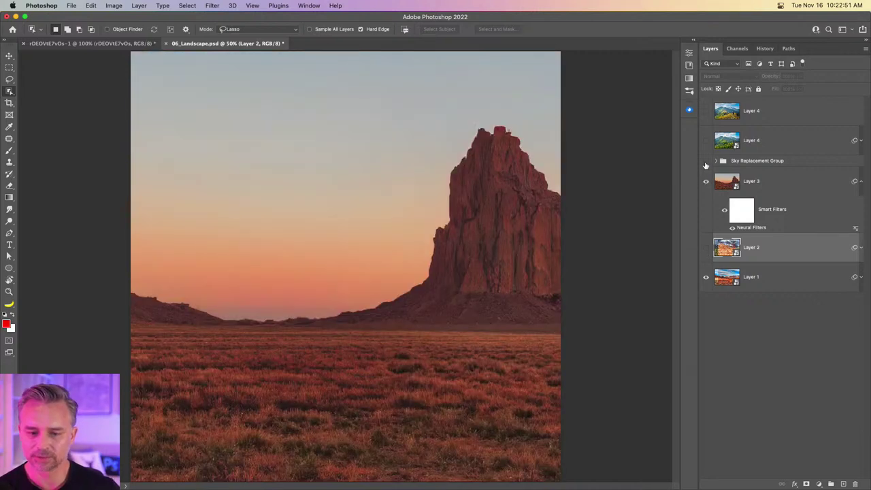
left_click(705, 161)
left_click(763, 170)
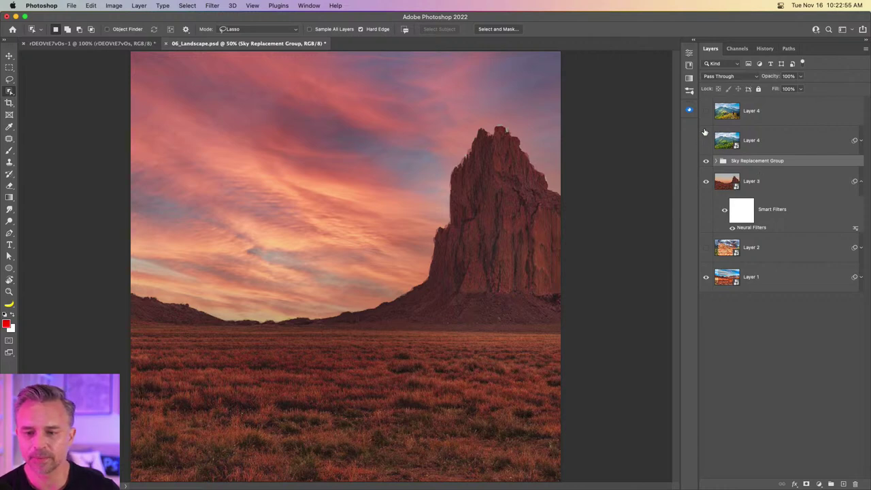
Show and select the smart-filtered Layer 4, and toggle its visibility to compare it with the layers below
left_click(706, 140)
left_click(760, 142)
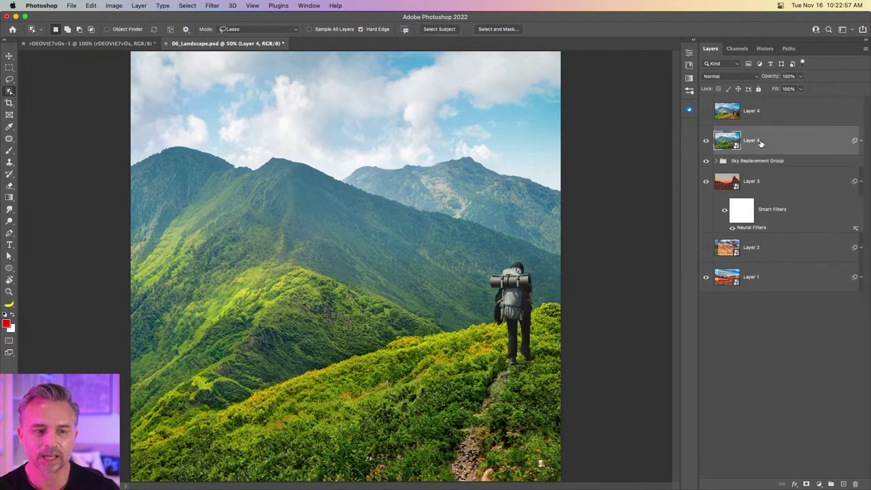
left_click(706, 141)
left_click(706, 140)
Switch to Finder, enlarge its window, and search Recents for "landscape mixer"
mouse_move(192, 488)
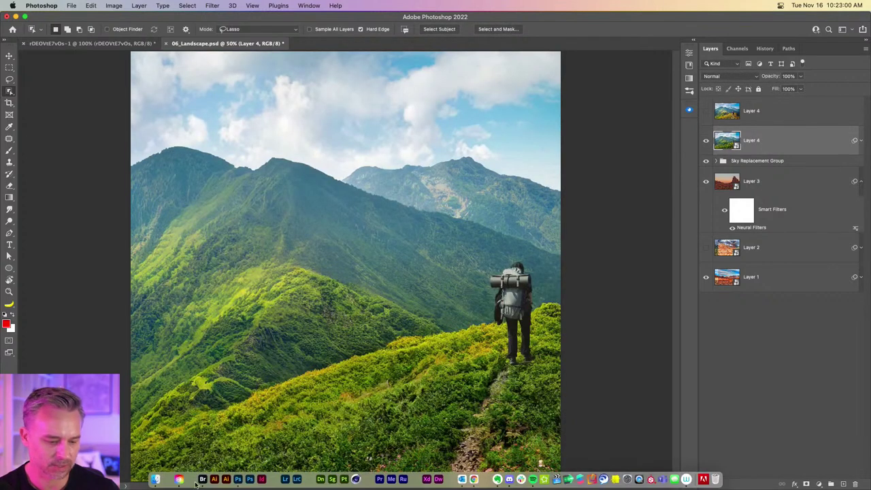
left_click(144, 482)
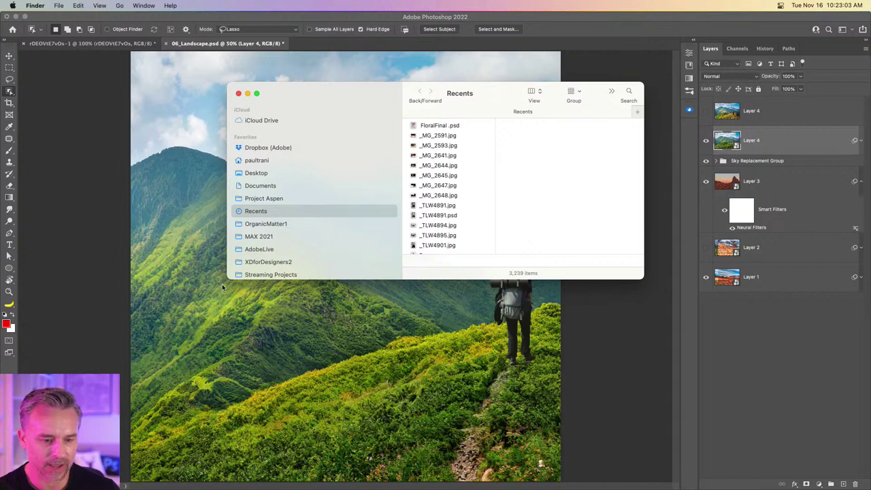
left_click_drag(228, 278, 91, 489)
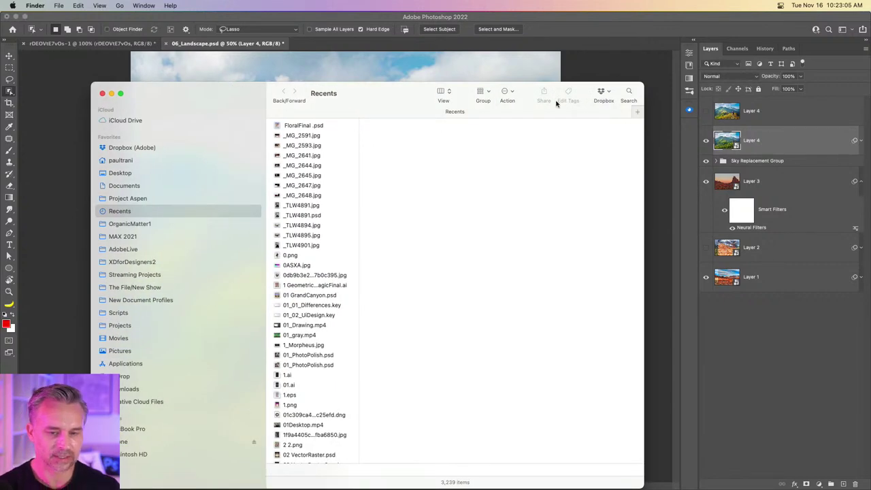
left_click(627, 92)
type("land")
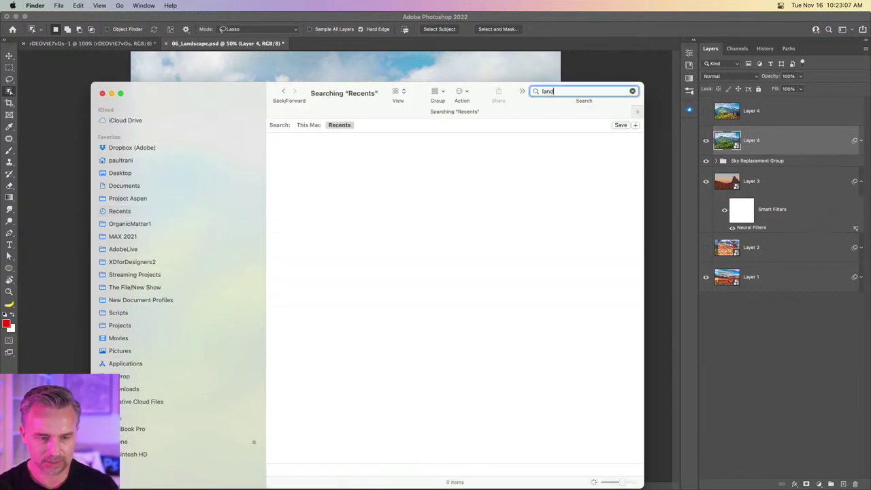
type("scape")
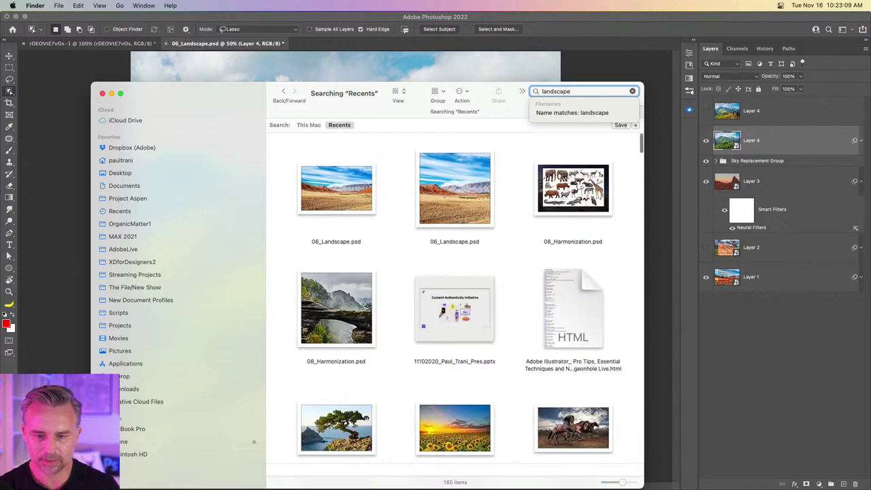
type(" mixer")
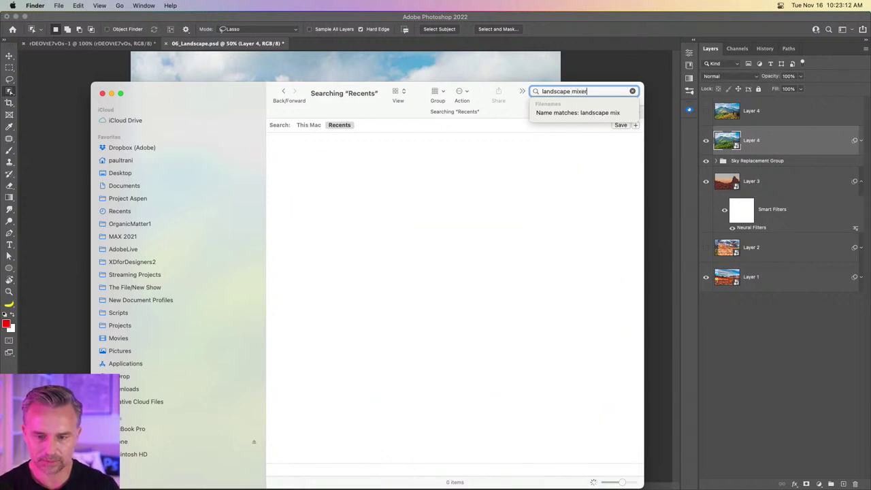
key("Return")
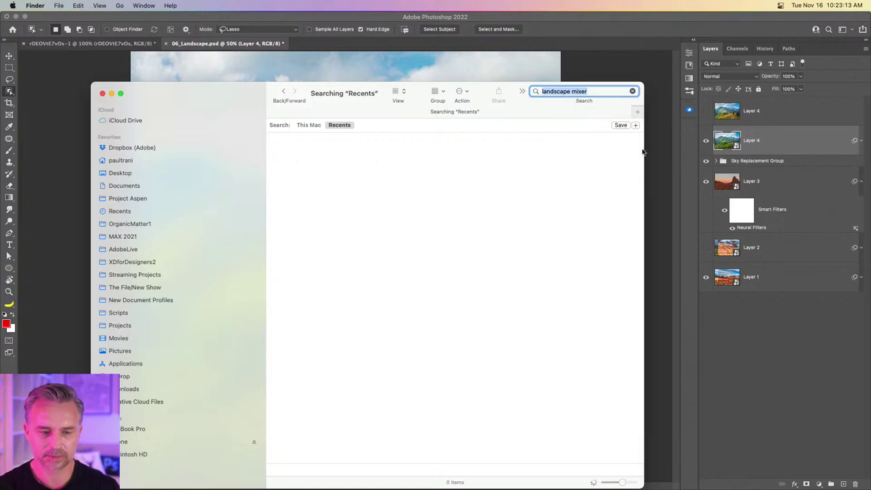
Open LandscapeMixer.psd from the search results and view it at 100%
left_click(433, 202)
double_click(433, 202)
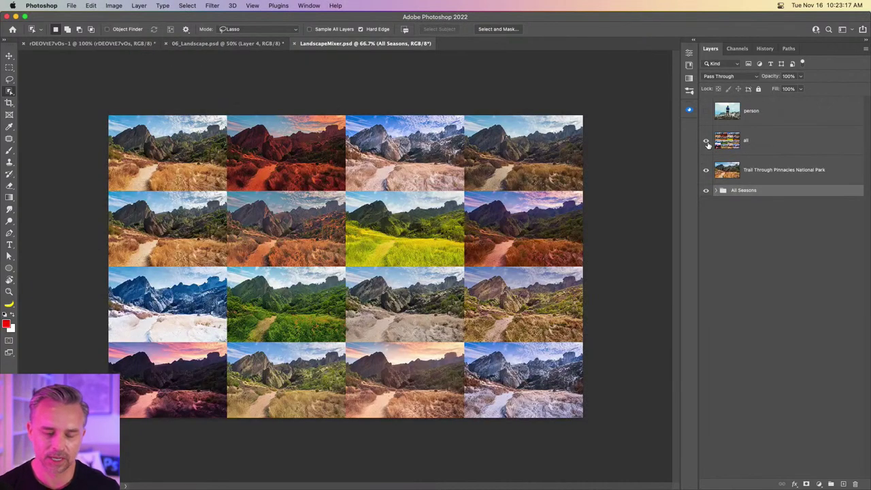
key("super+1")
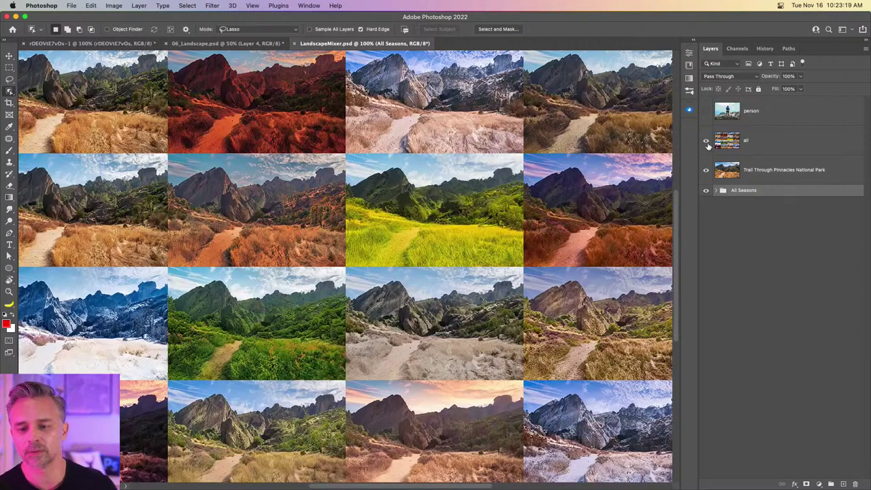
Hide the all layer, expand the All Seasons group, and compare the Trail Through Pinnacles National Park photo with the top variation
left_click(706, 141)
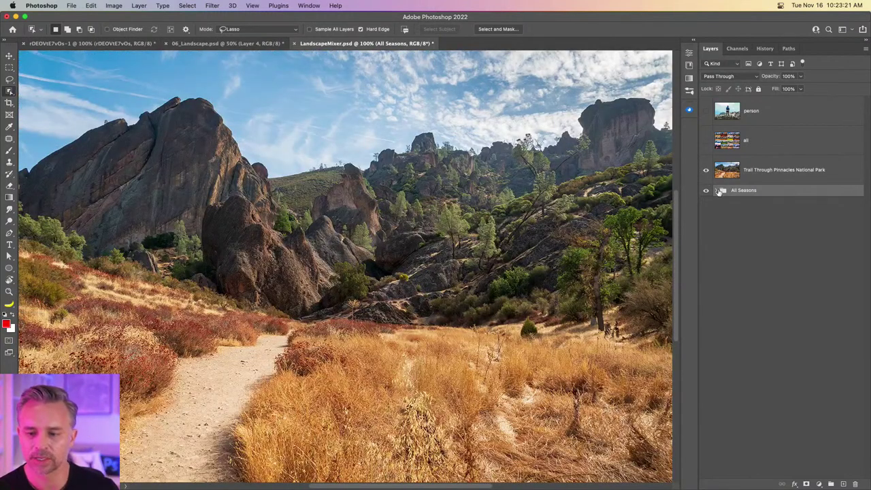
left_click(716, 191)
left_click(706, 172)
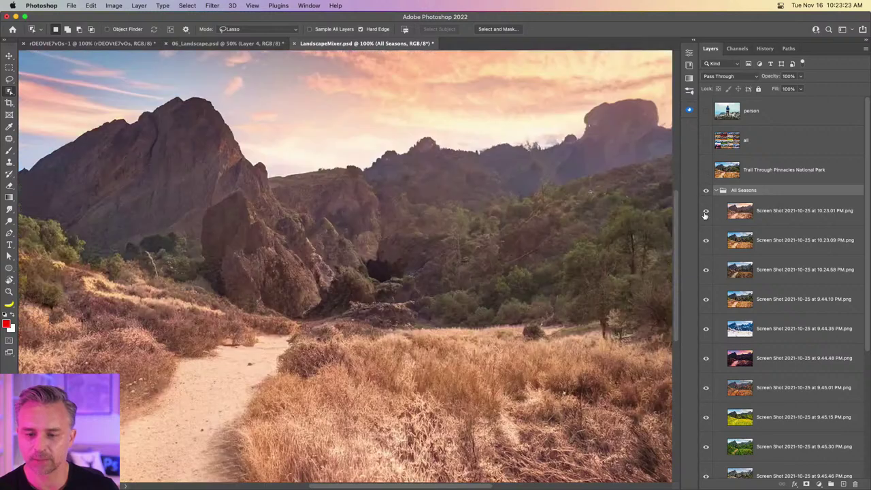
left_click(705, 211)
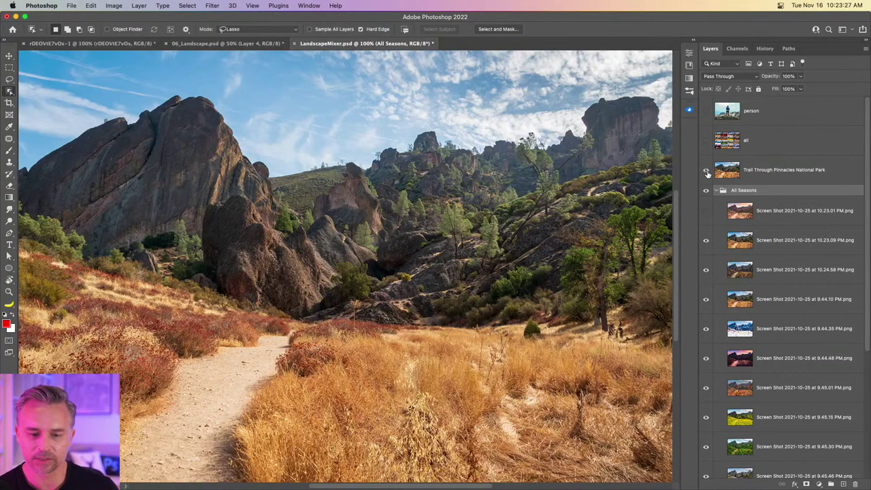
left_click(706, 171)
left_click(706, 171)
Move the 10.23.09 PM screenshot layer to the top of All Seasons, and hide it and the 10.23.01 PM layer
left_click_drag(755, 242, 765, 211)
left_click(707, 211)
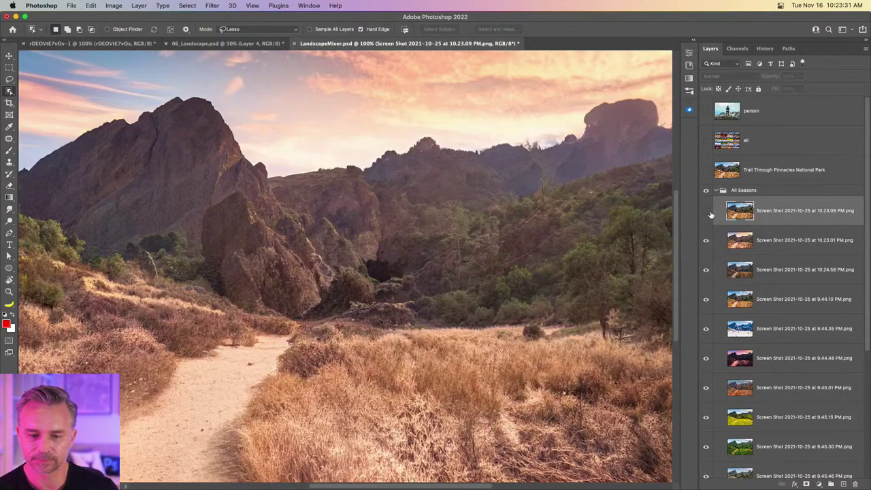
left_click(758, 245)
left_click(707, 240)
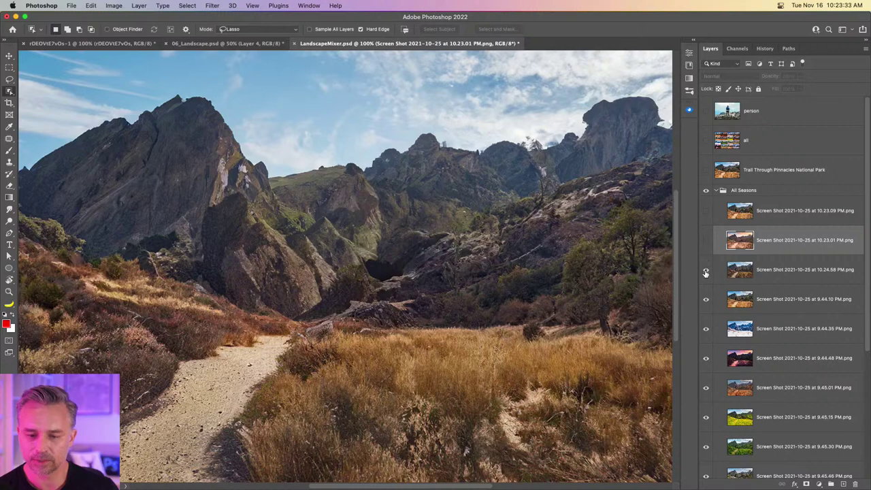
Hide the 10.24.58, 9.44.10, 9.44.35, 9.44.48 and 9.45.01 PM screenshot layers one by one to review each season
left_click(706, 271)
left_click(706, 300)
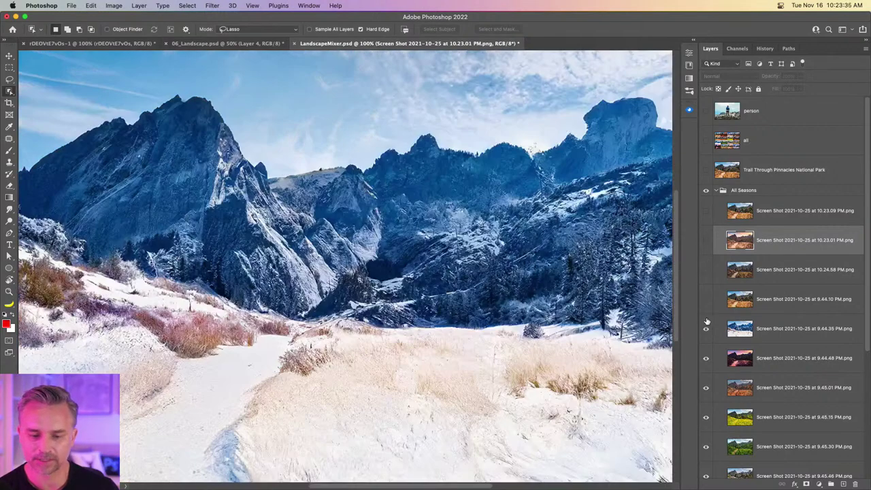
left_click(705, 329)
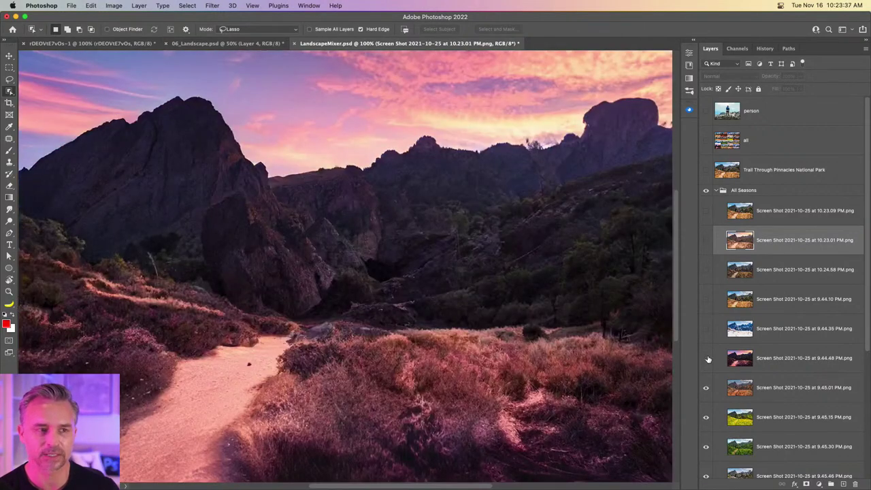
left_click(706, 359)
left_click(705, 388)
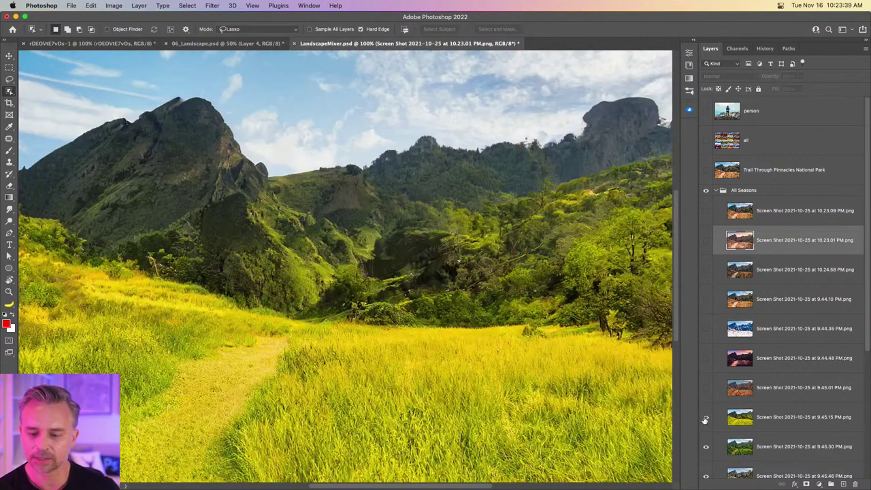
Hide the 9.45.15, 9.45.30 and 9.45.46 PM screenshot layers one by one in the All Seasons group
scroll(706, 419, "down", 3)
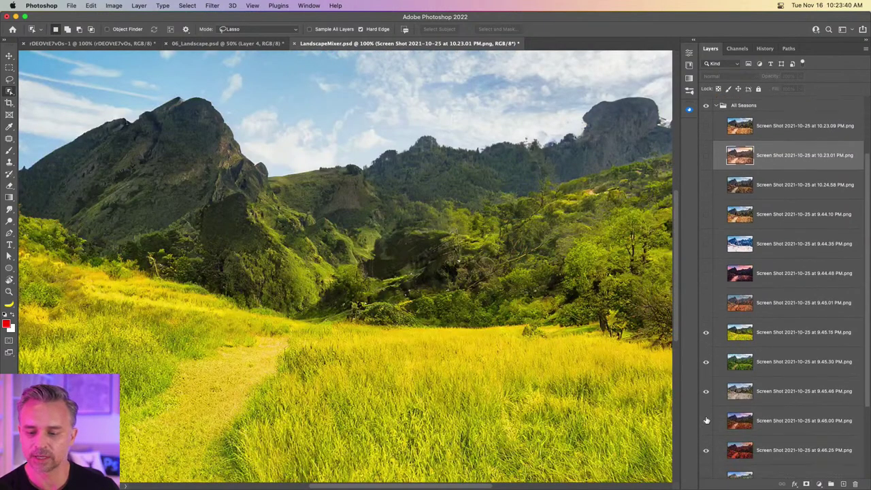
left_click(706, 324)
scroll(706, 344, "down", 1)
left_click(706, 340)
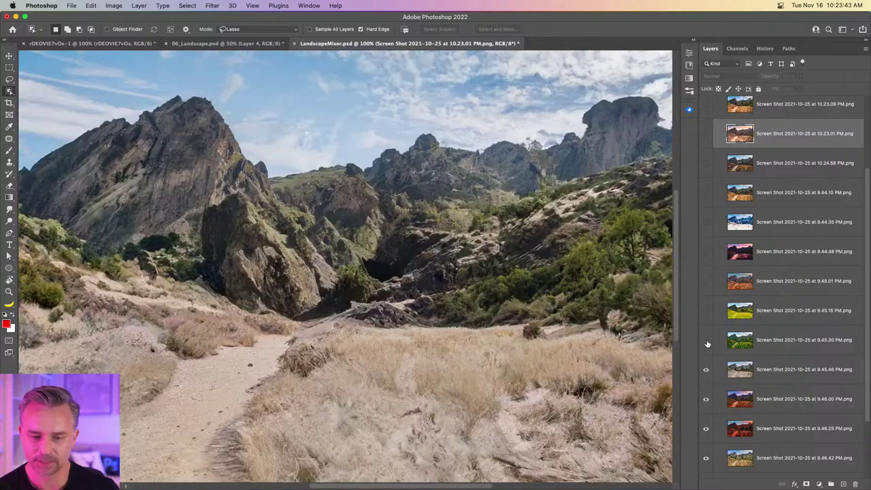
scroll(708, 359, "down", 1)
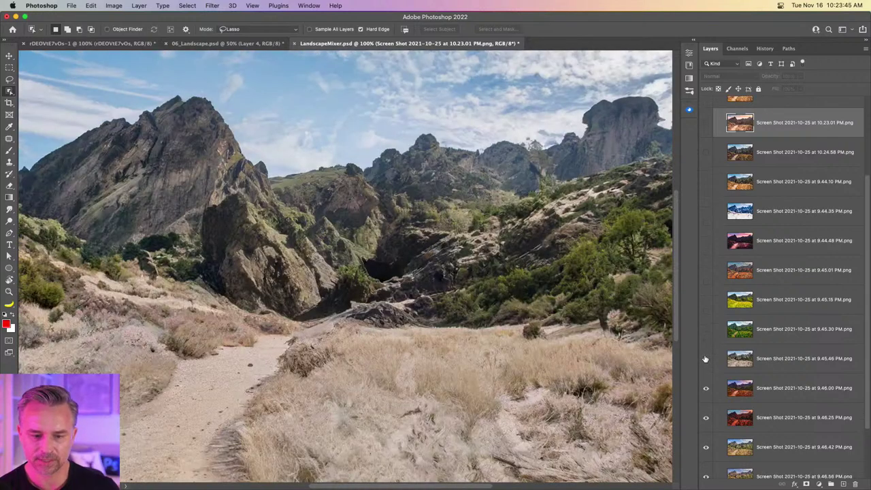
left_click(705, 359)
left_click(706, 359)
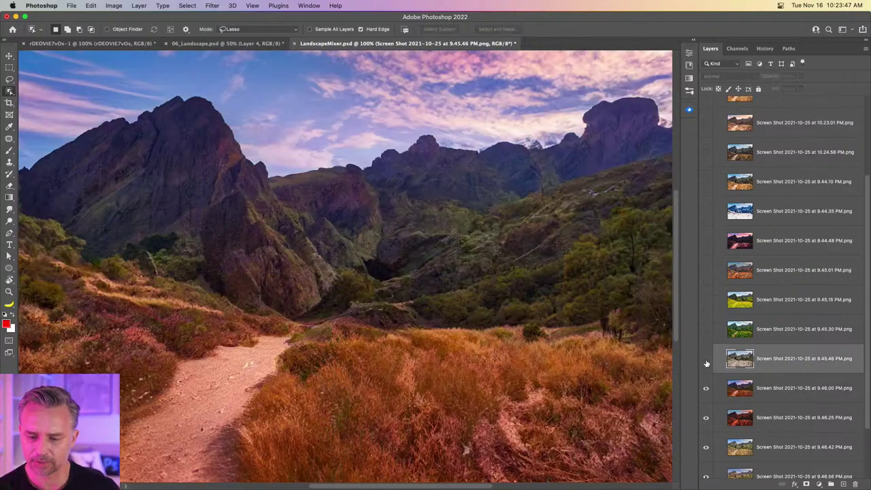
Hide the remaining season layers one by one from 9.46.00 PM through 9.47.12 PM, keeping only 9.47.27 PM shown
left_click(783, 389)
left_click(706, 389)
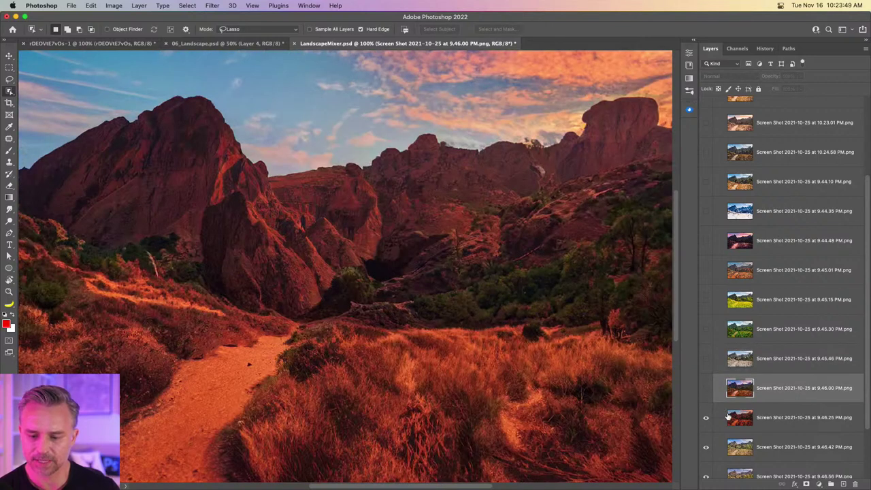
left_click(733, 416)
left_click(707, 419)
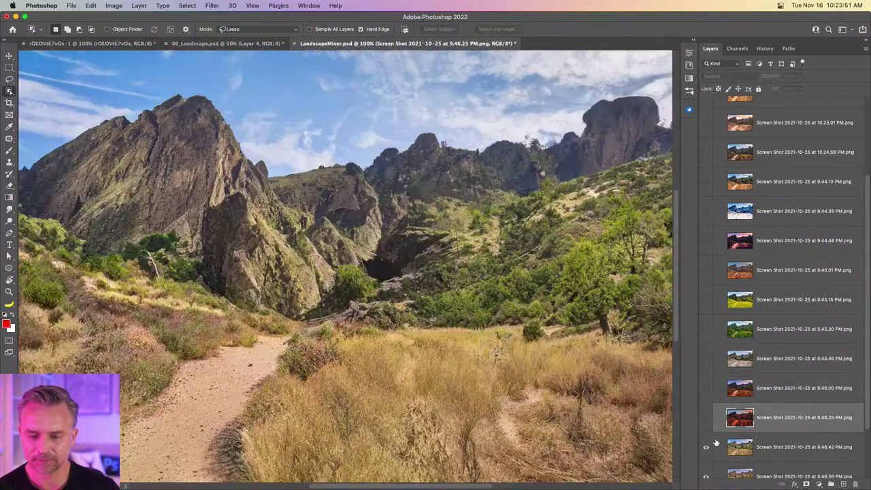
left_click(753, 450)
scroll(701, 449, "down", 2)
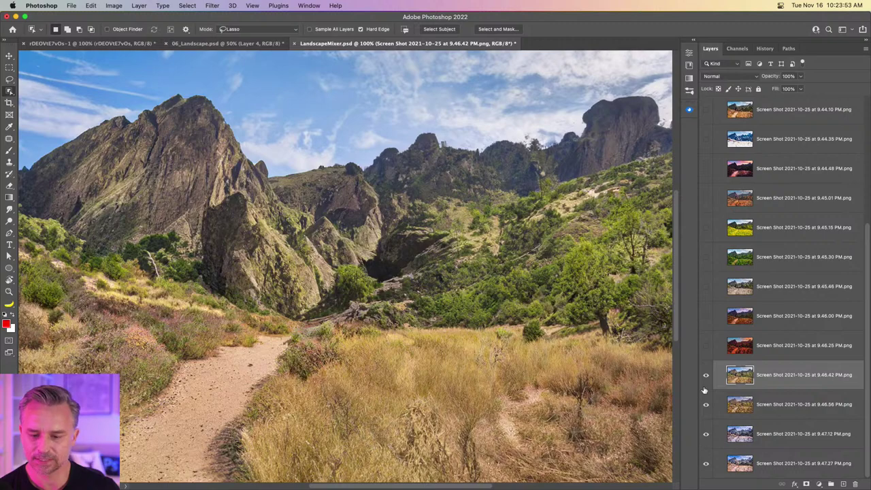
left_click(705, 375)
left_click(706, 405)
left_click(706, 435)
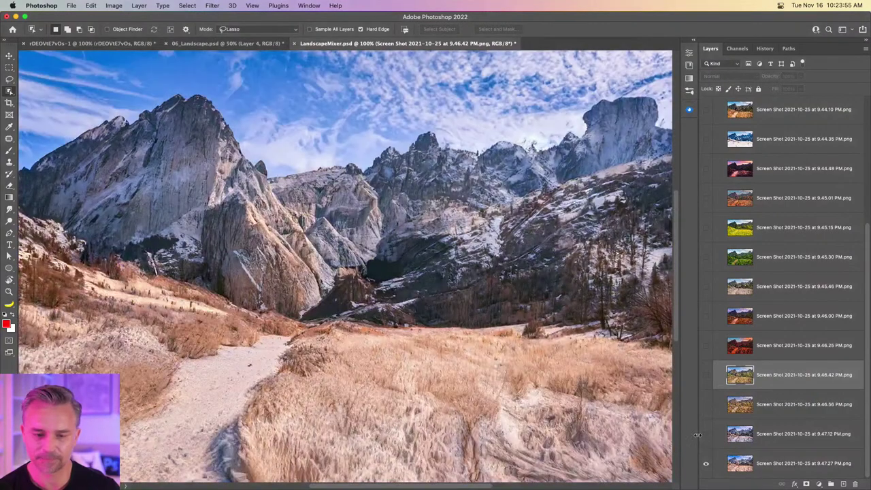
Show the Trail Through Pinnacles National Park layer and the all layer, and select the all layer
scroll(704, 435, "up", 5)
scroll(694, 109, "up", 8)
left_click(706, 169)
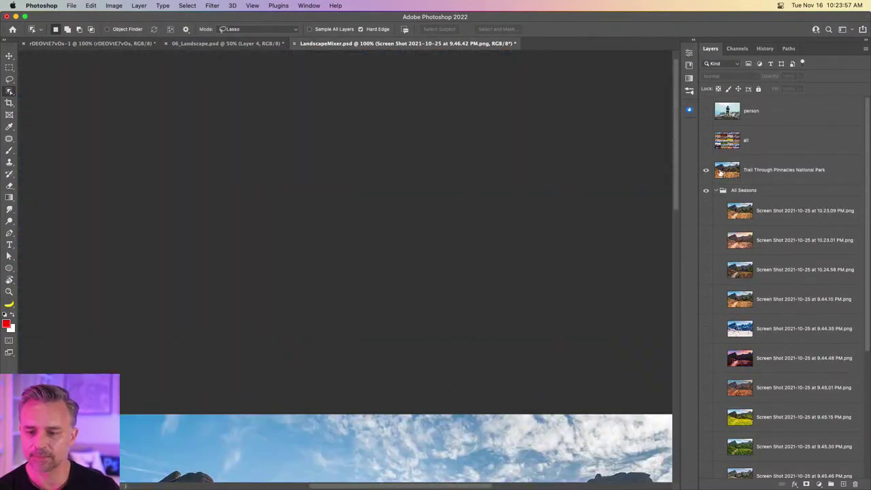
left_click(705, 141)
left_click(761, 145)
scroll(424, 245, "down", 10)
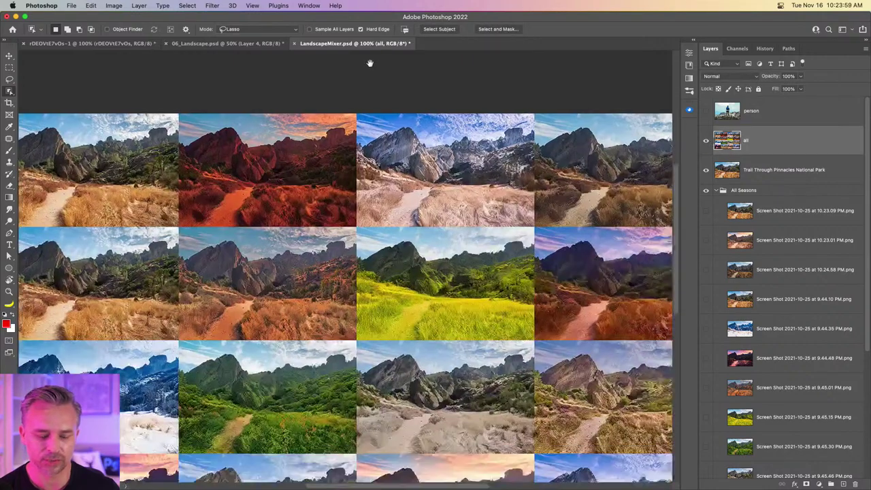
Export the image grid with Save for Web as LandscapeMixer.jpg on the Desktop
key("super+alt+shift+s")
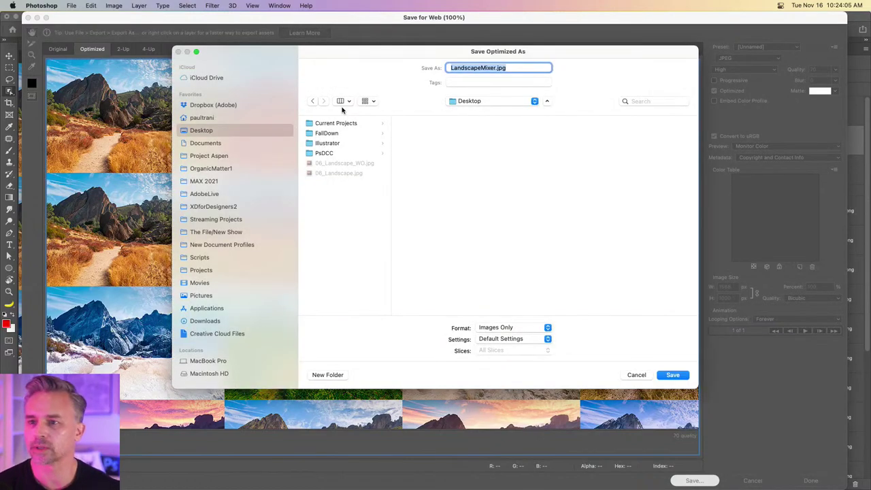
key("Return")
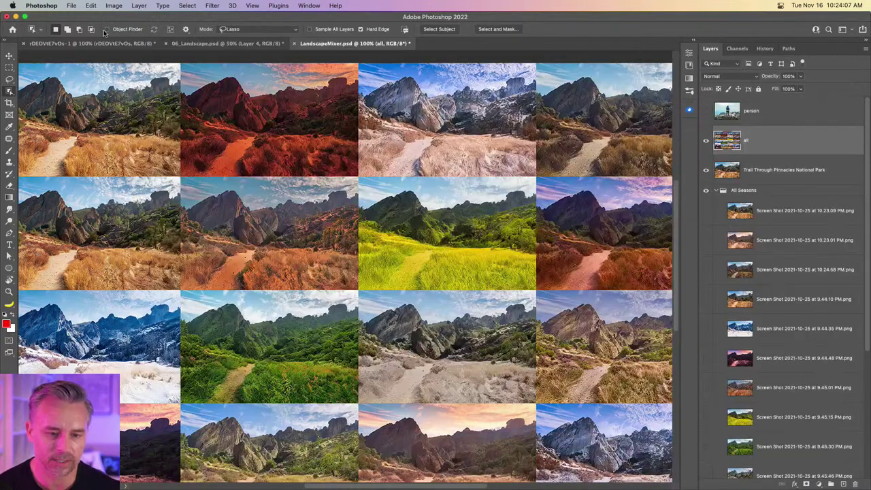
Minimize the Photoshop window, dismiss the Finder search window, and switch to Discord
left_click(15, 16)
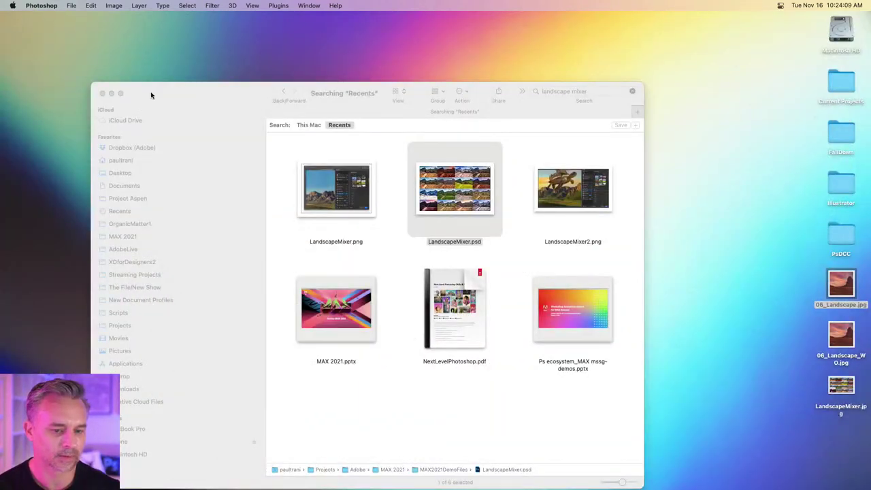
left_click_drag(150, 94, 179, 61)
left_click(127, 68)
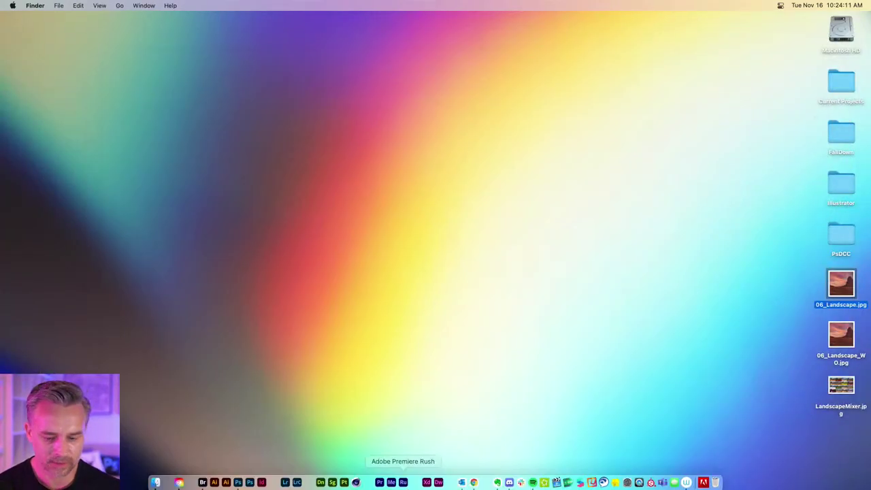
left_click(509, 479)
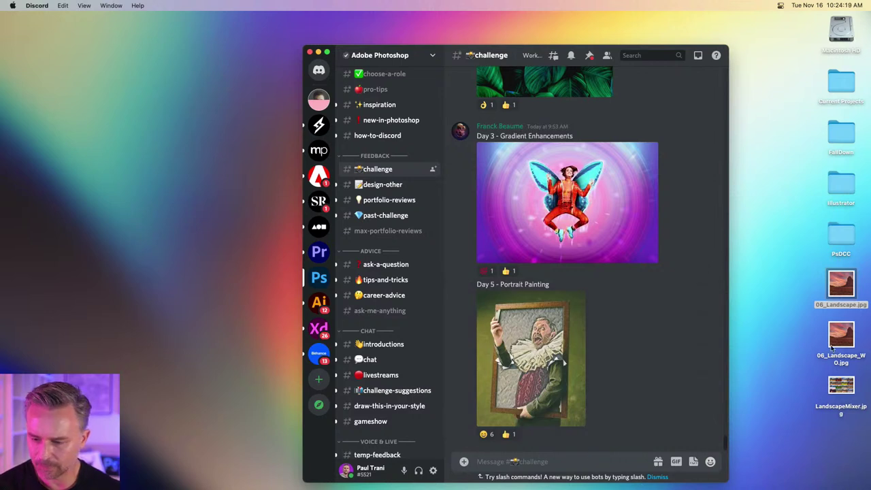
Upload LandscapeMixer.jpg from the Desktop to the challenge channel with the comment "Landscape Mixer", and minimize the Discord window
left_click_drag(841, 386, 562, 441)
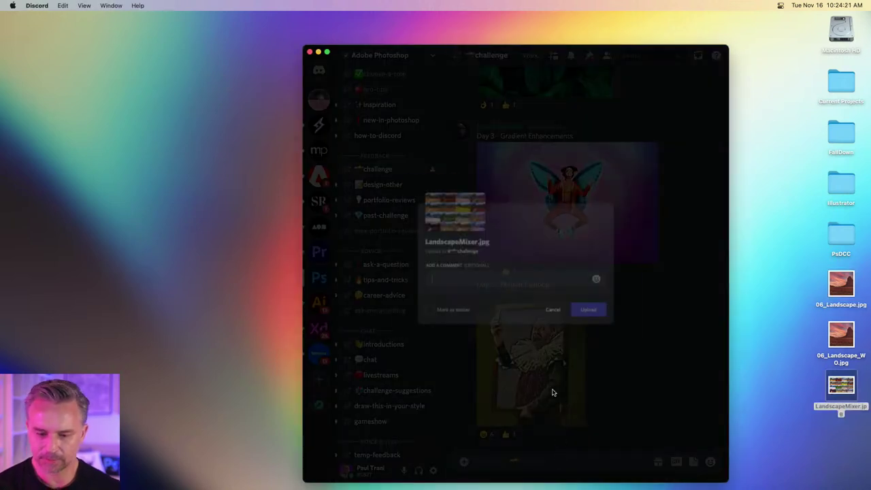
type("Landscape Mixer")
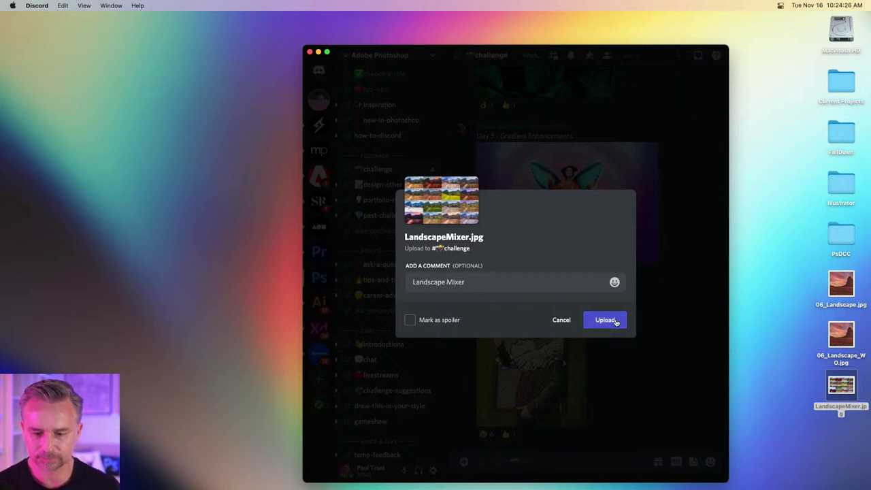
left_click(605, 320)
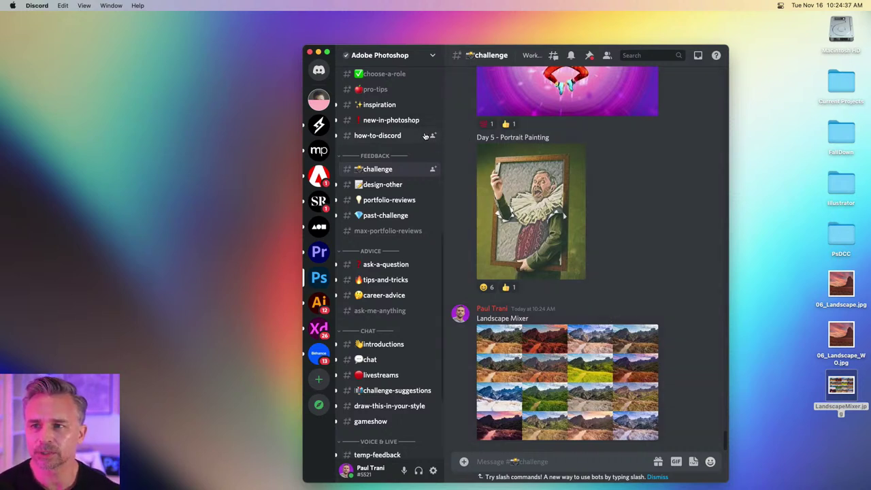
left_click(317, 52)
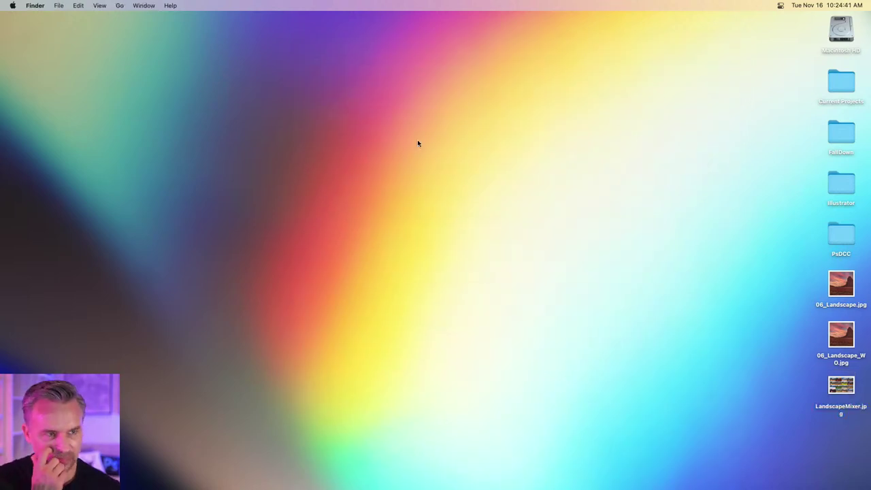
mouse_move(418, 485)
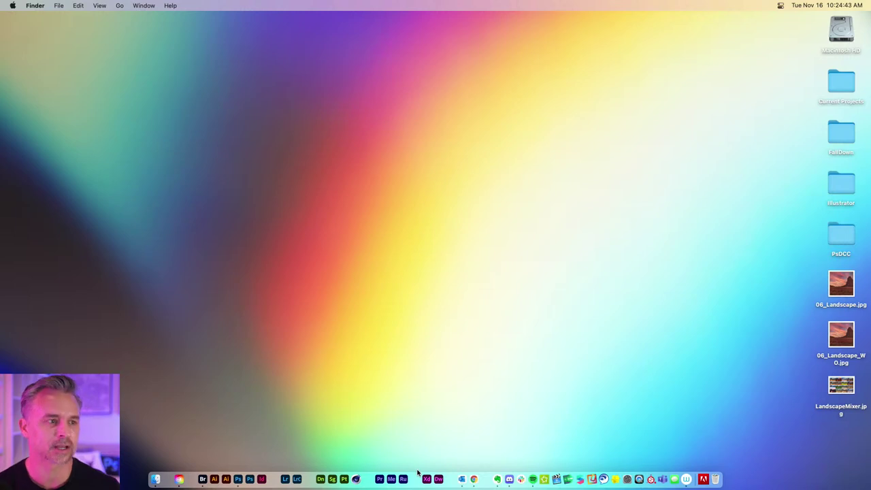